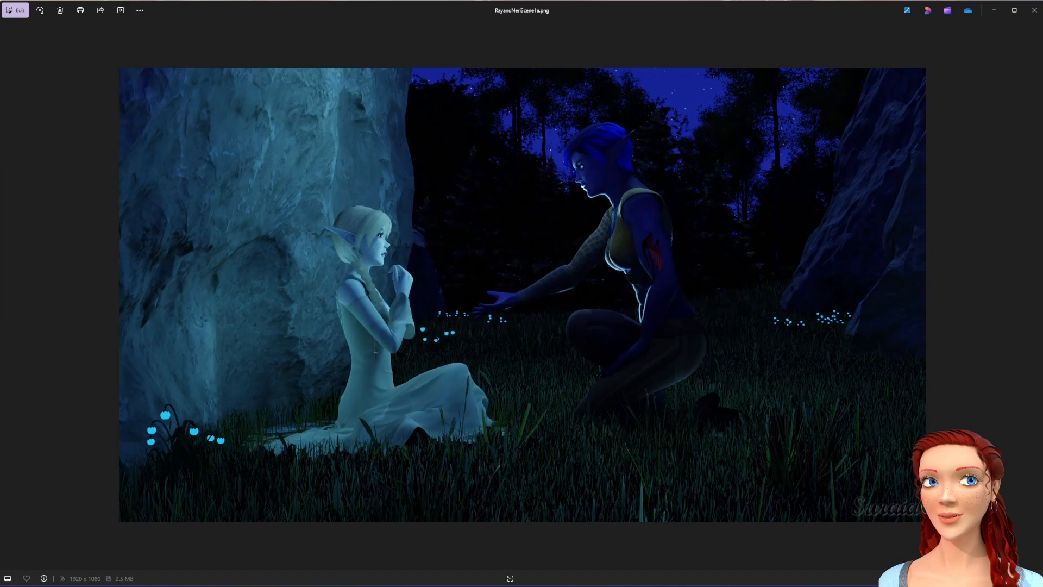
# Step: Close the RayandNeriScene1a.png image, switch to Unreal Editor and open the SuraiaQuest Content plugin folder
pyautogui.click(1034, 10)
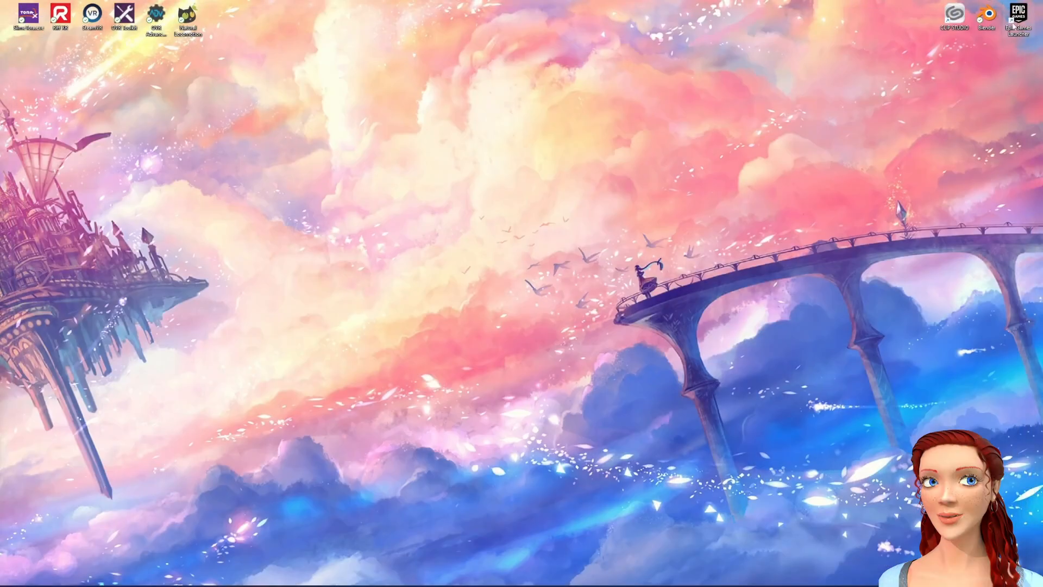
pyautogui.moveTo(0, 237); pyautogui.dragTo(440, 122)
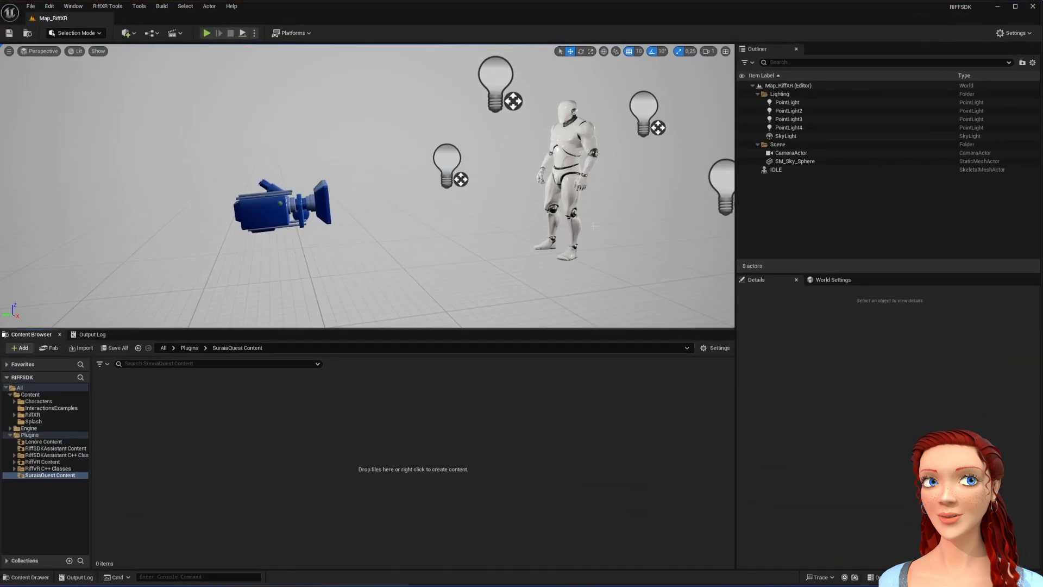
pyautogui.click(41, 475)
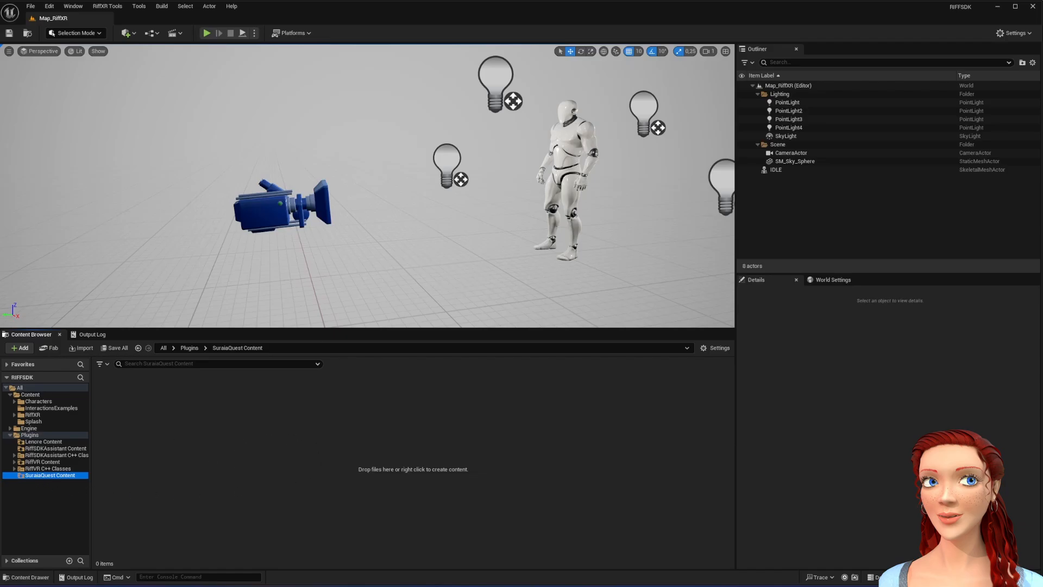
# Step: Bring Suraia.fbx from the Tutorials folder into the SuraiaQuest Content folder to open its import settings
pyautogui.moveTo(0, 100); pyautogui.dragTo(319, 70)
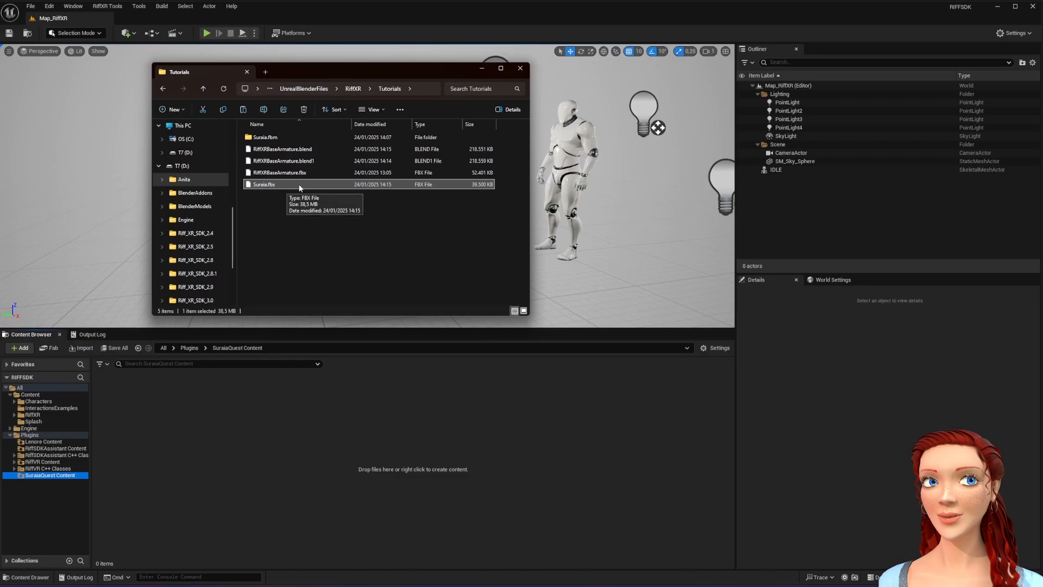
pyautogui.moveTo(287, 185); pyautogui.dragTo(208, 437)
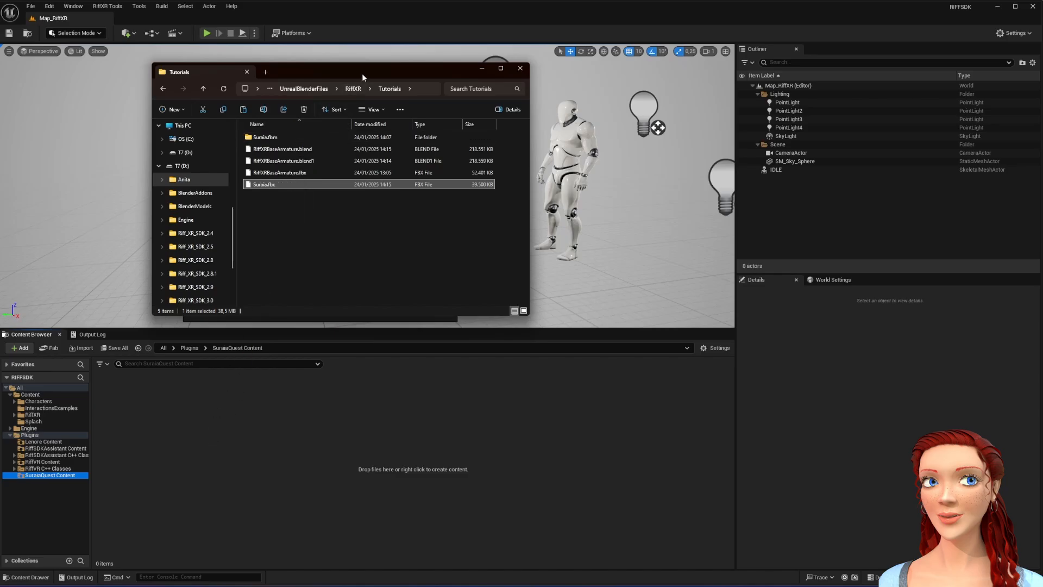
pyautogui.moveTo(362, 74); pyautogui.dragTo(0, 157)
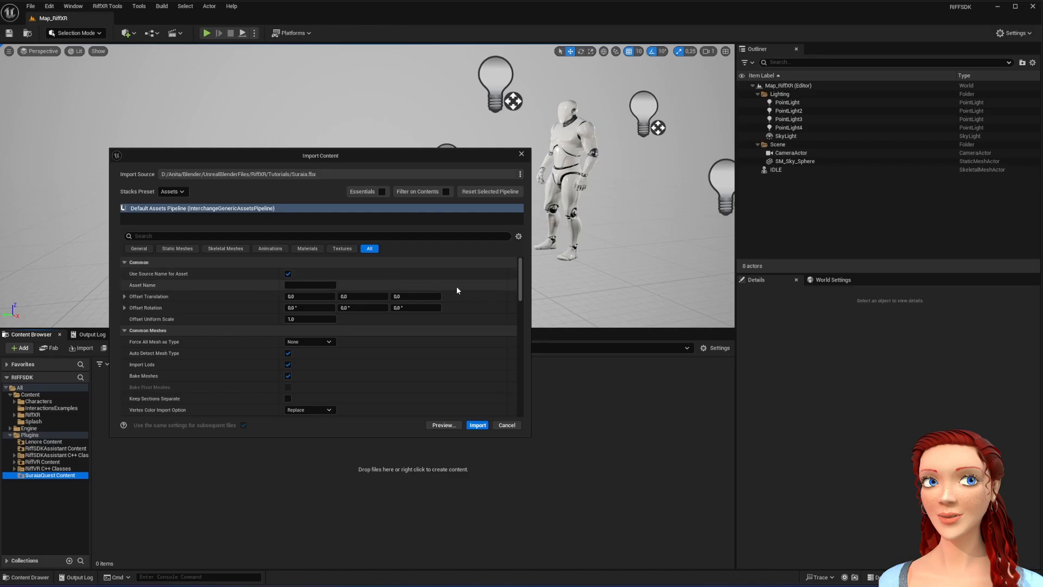
# Step: Review the mesh, skeleton, animation, material and texture import options, keep them as set, and import Suraia.fbx
pyautogui.scroll(-10, 438, 332)
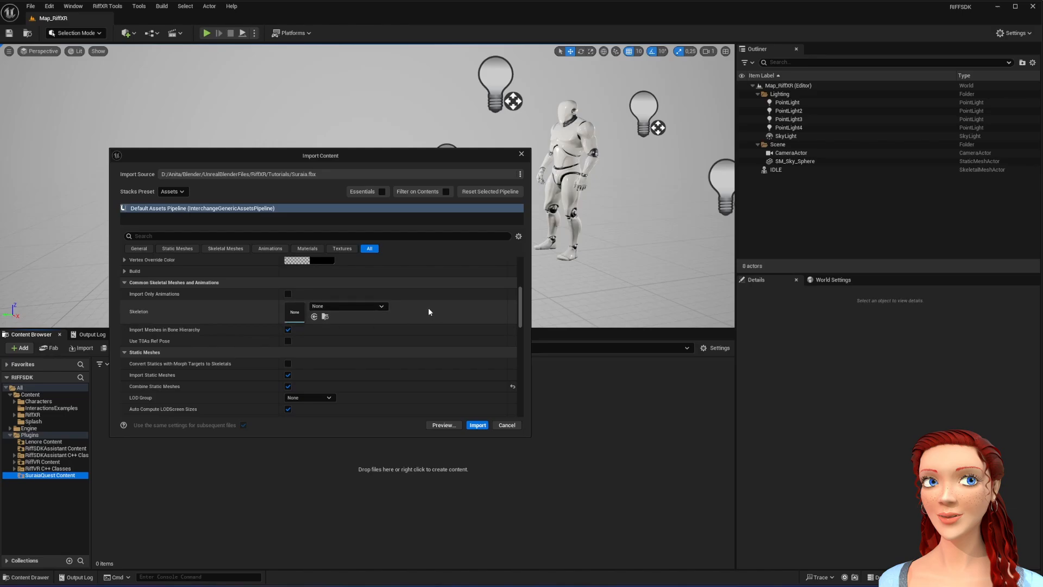
pyautogui.scroll(-1, 422, 308)
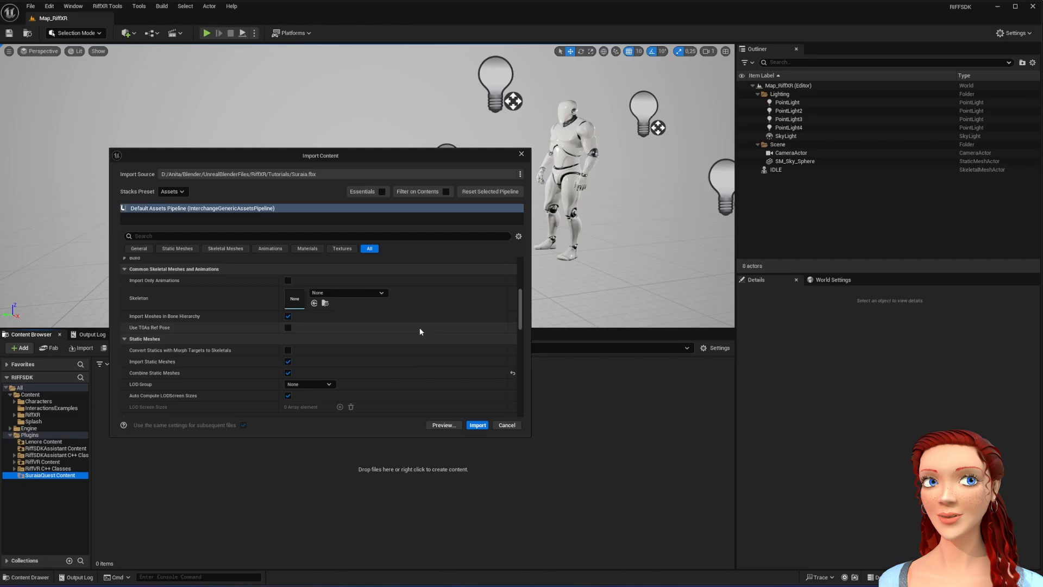
pyautogui.scroll(-5, 418, 331)
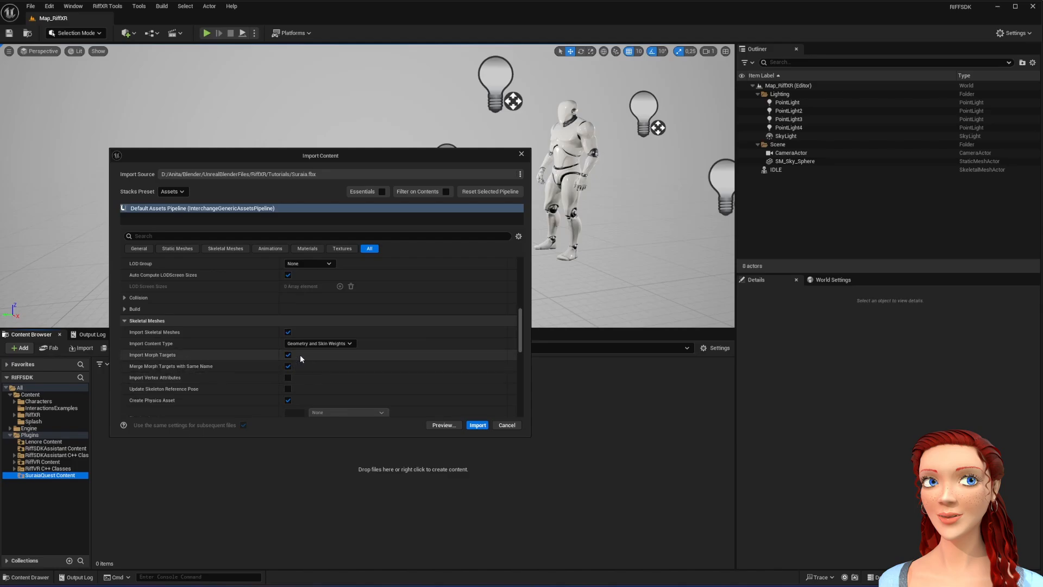
pyautogui.scroll(-4, 436, 341)
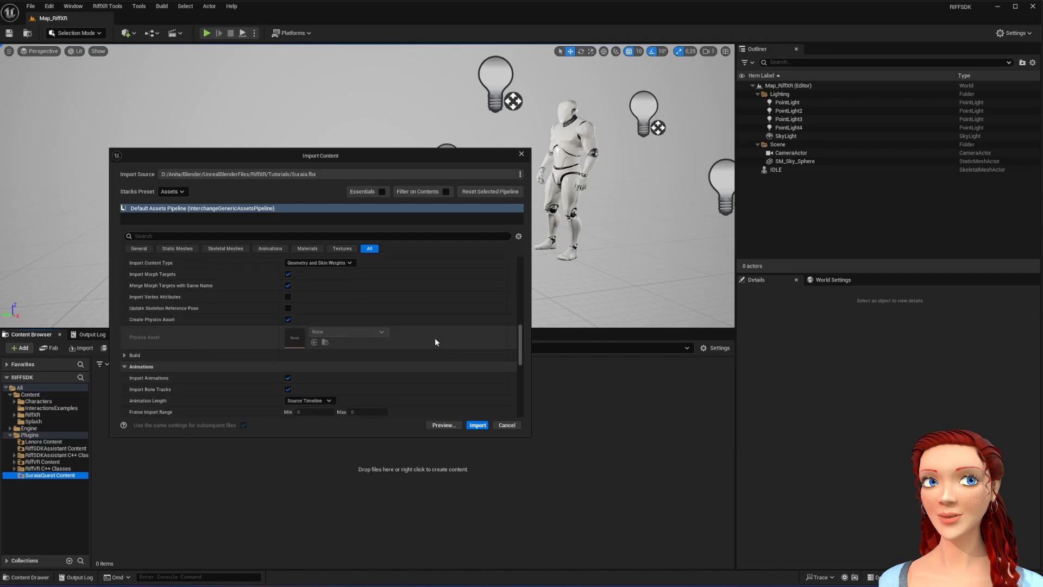
pyautogui.scroll(-4, 398, 318)
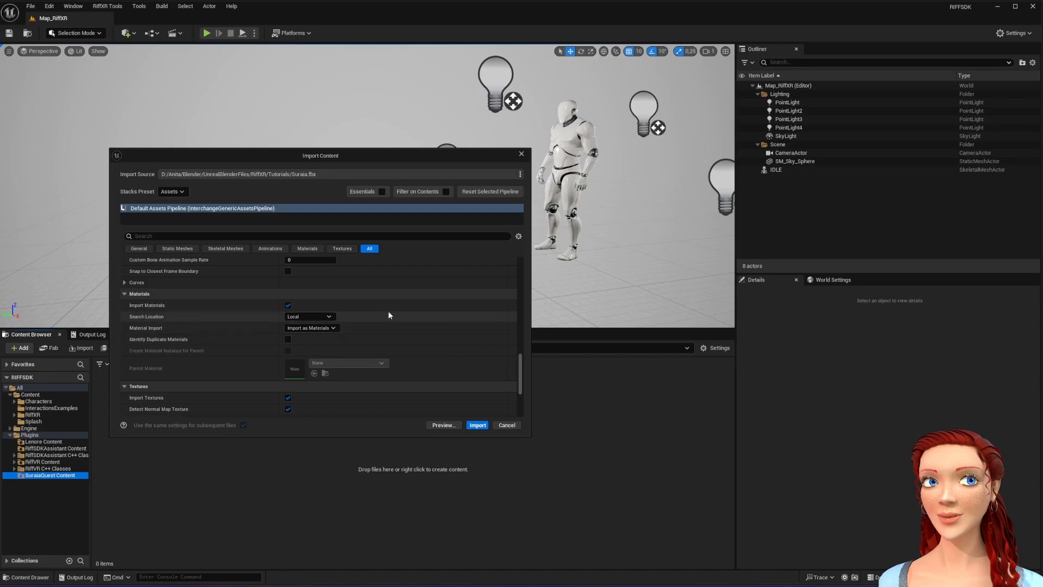
pyautogui.scroll(-2, 381, 314)
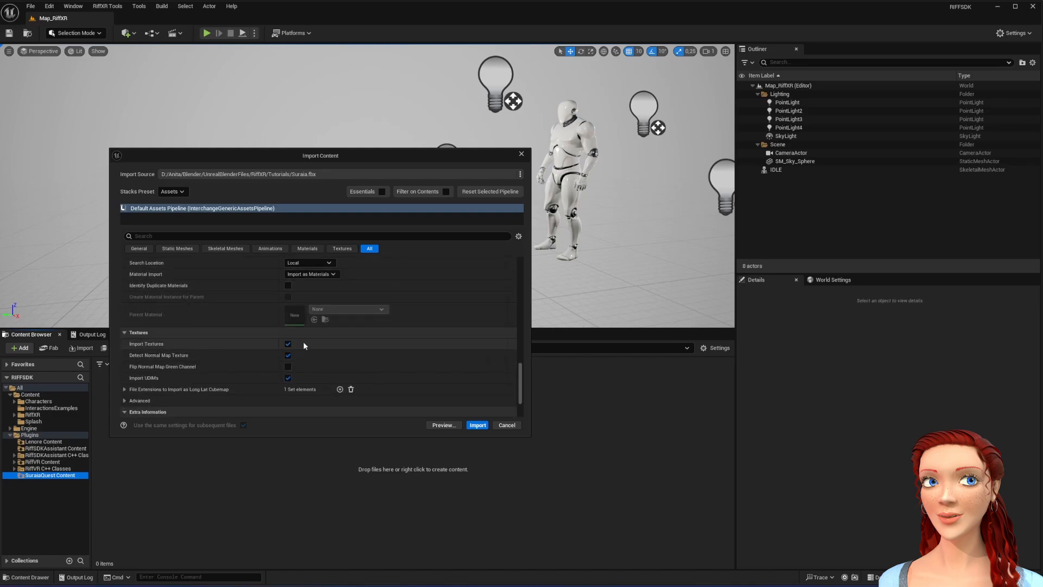
pyautogui.scroll(-3, 457, 305)
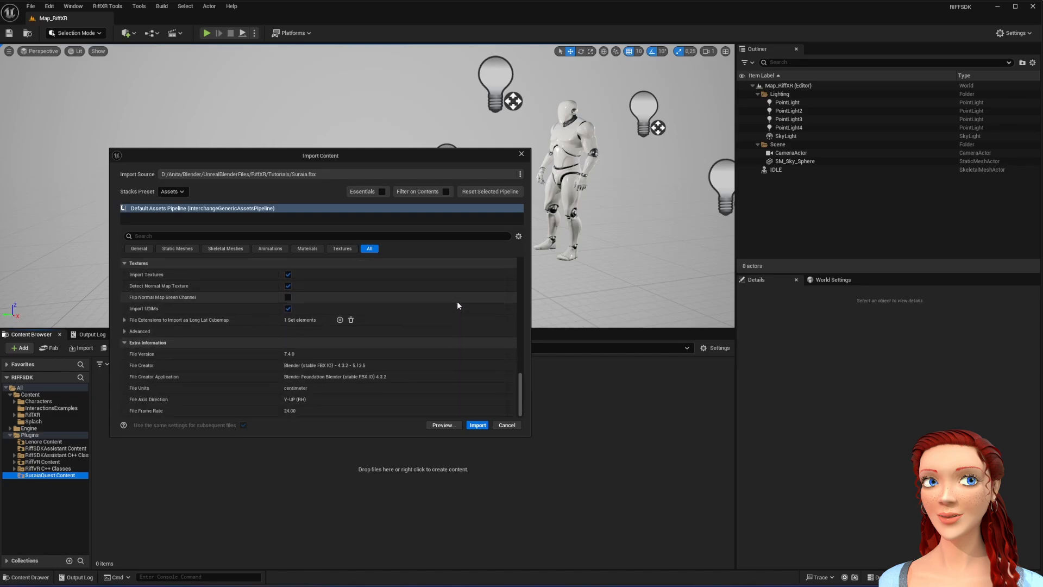
pyautogui.click(478, 426)
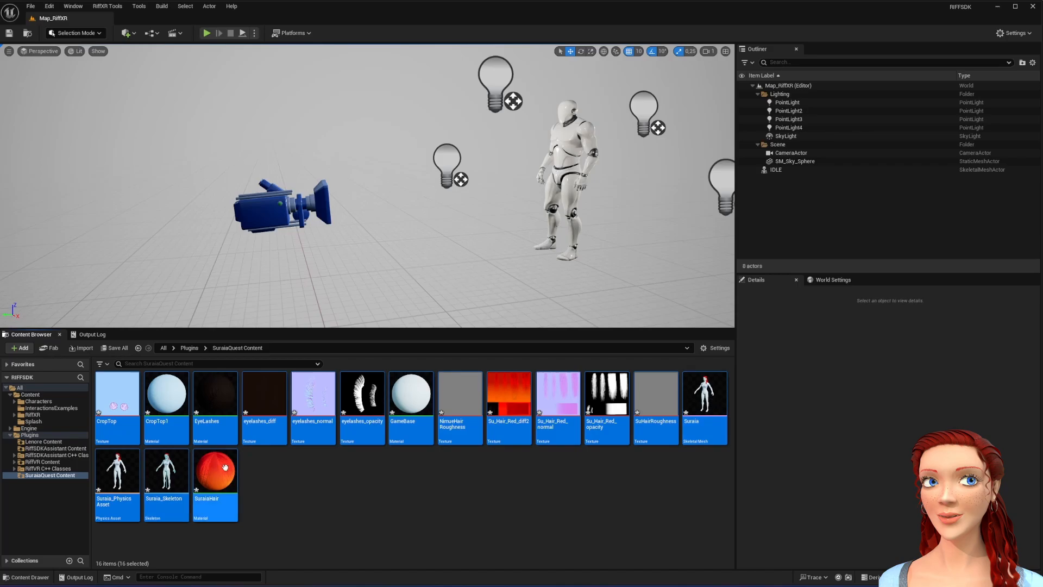
# Step: Look over the imported textures and materials, including CropTop, CropTop1 and GameBase
pyautogui.click(112, 395)
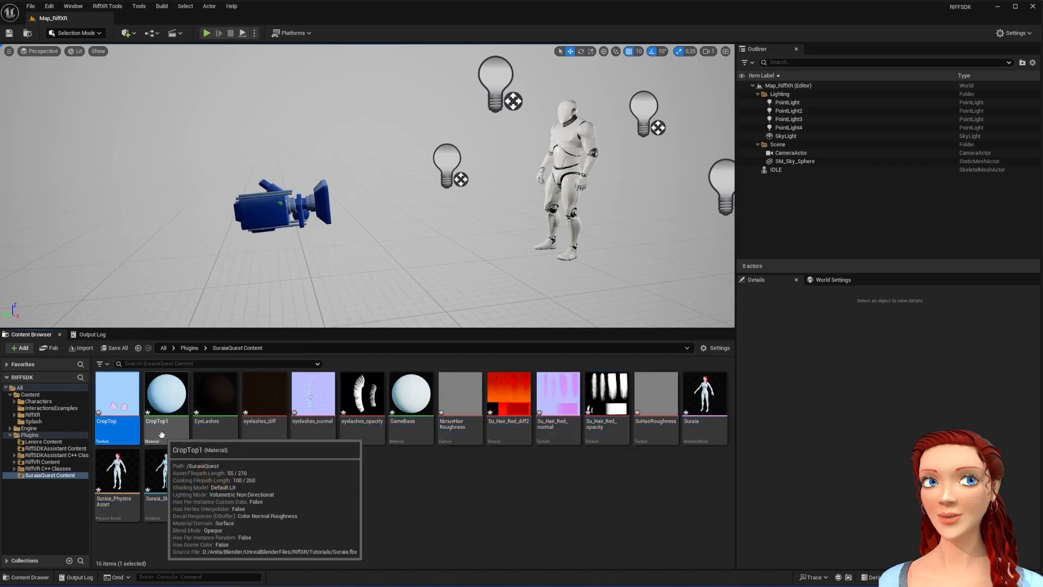
pyautogui.moveTo(163, 402); pyautogui.dragTo(207, 425)
pyautogui.click(367, 451)
pyautogui.click(411, 429)
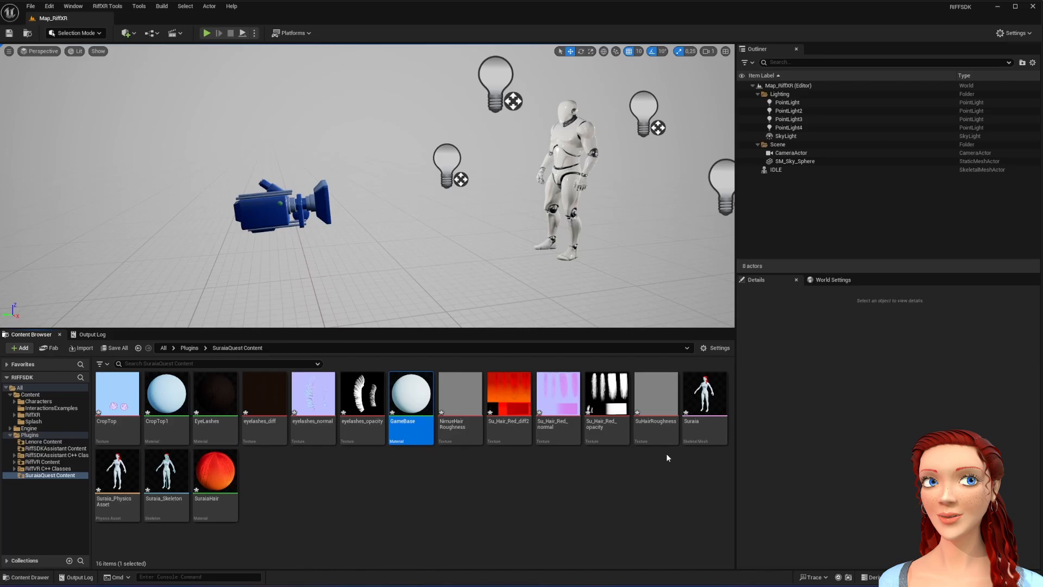
# Step: Preview the imported Suraia skeletal mesh and its physics asset in their editors, closing each one
pyautogui.click(707, 430)
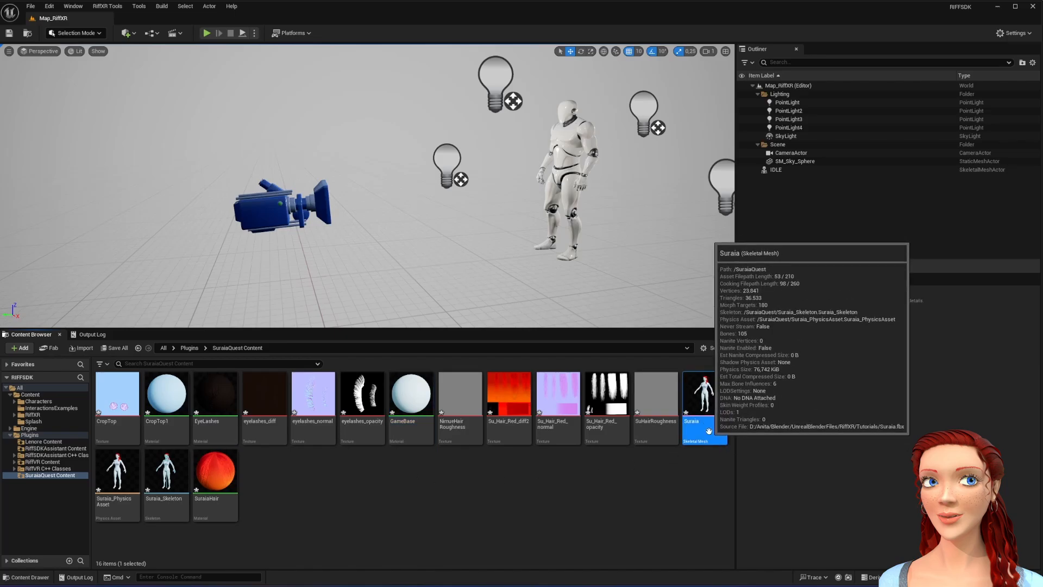
pyautogui.doubleClick(708, 429)
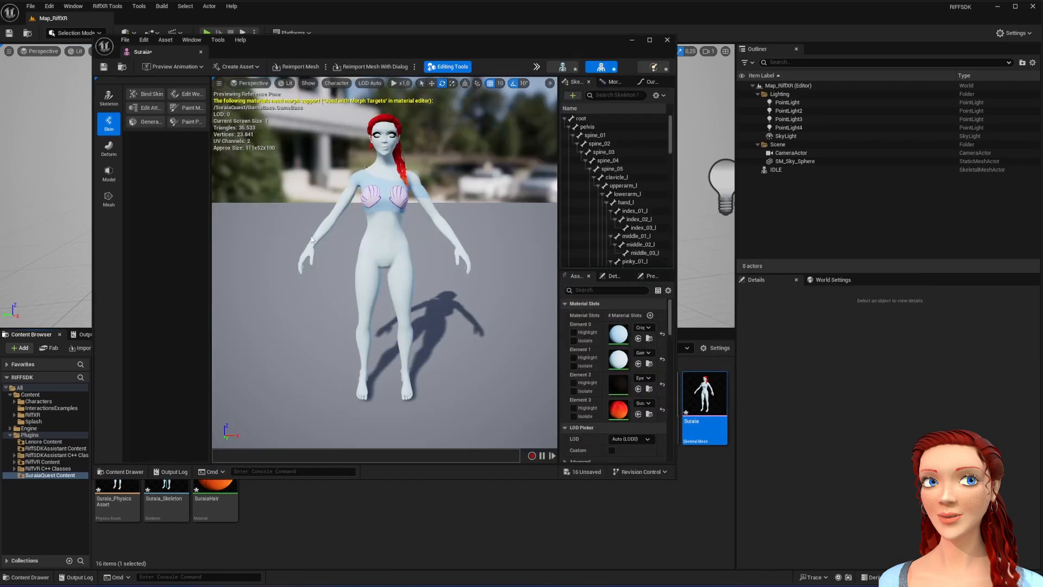
pyautogui.click(668, 39)
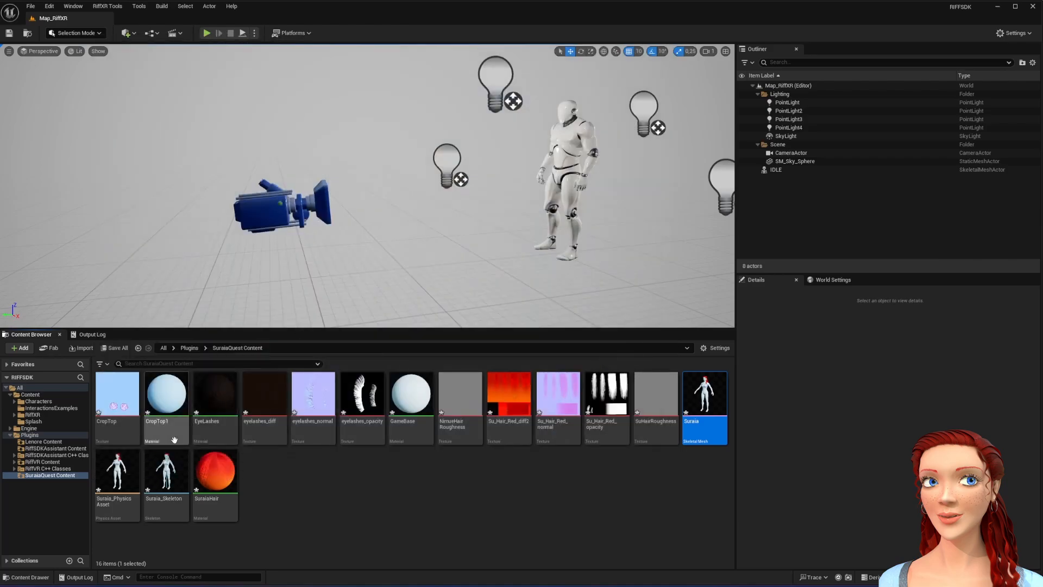
pyautogui.doubleClick(121, 469)
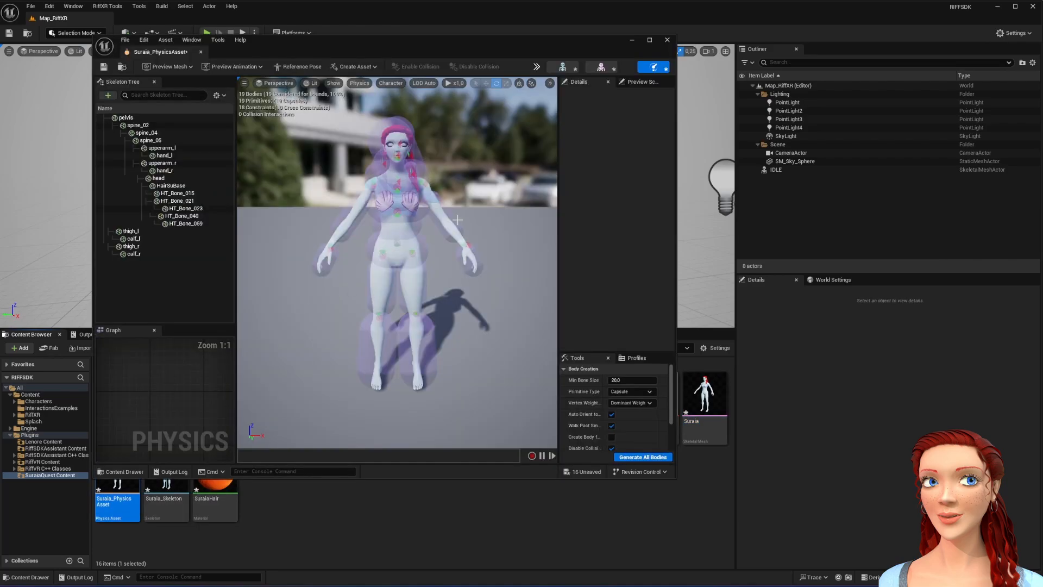
pyautogui.click(667, 40)
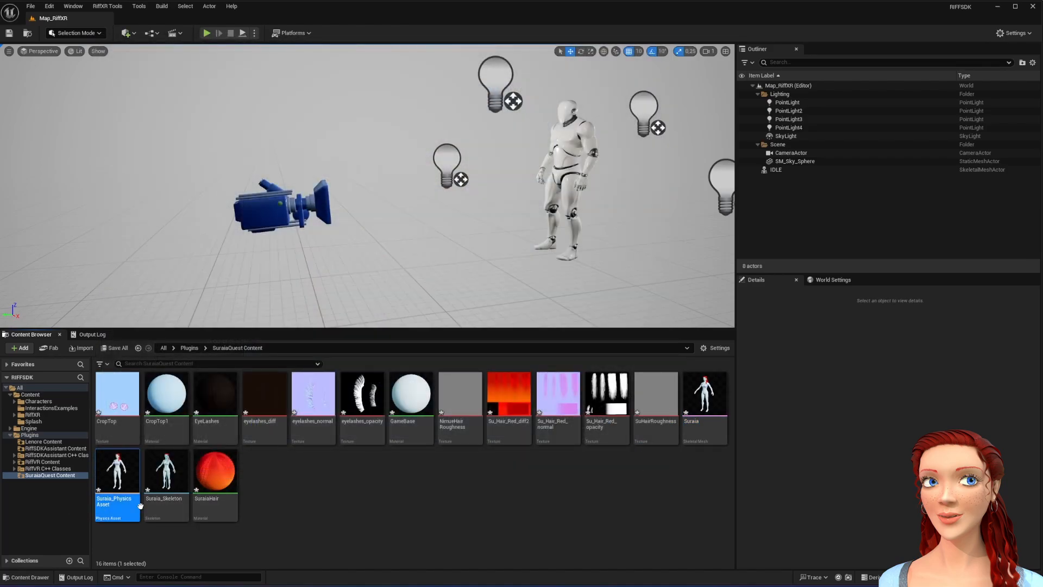
# Step: Examine the full bone hierarchy of Suraia_Skeleton and close its editor
pyautogui.doubleClick(168, 474)
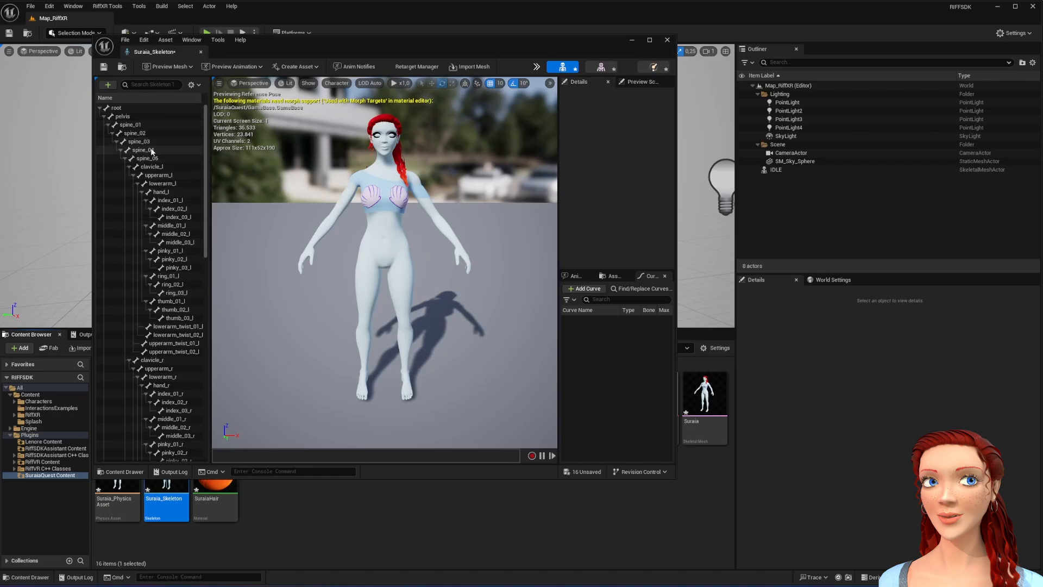
pyautogui.scroll(-3, 156, 167)
pyautogui.scroll(-12, 157, 167)
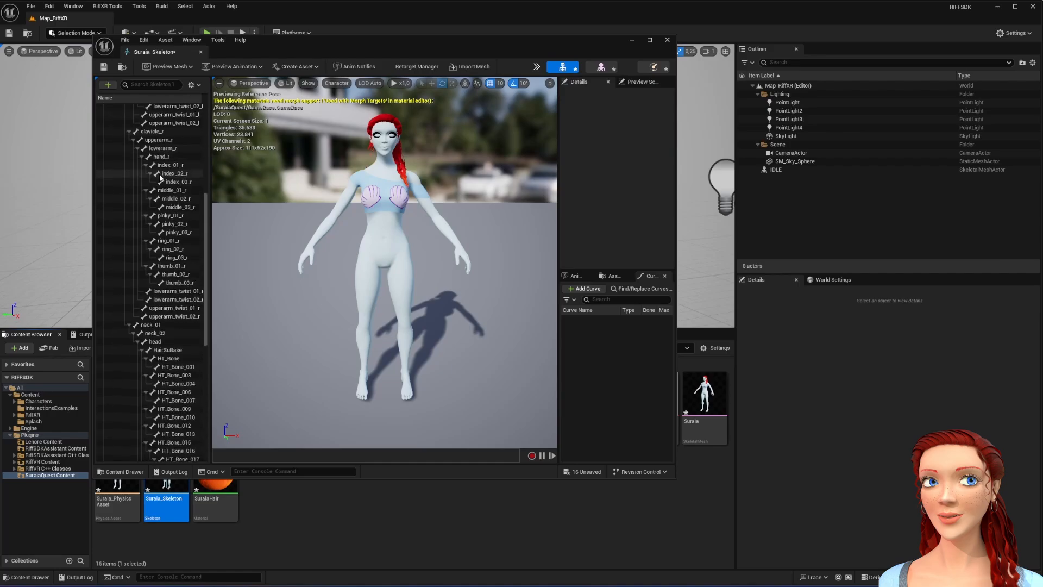
pyautogui.scroll(-4, 163, 185)
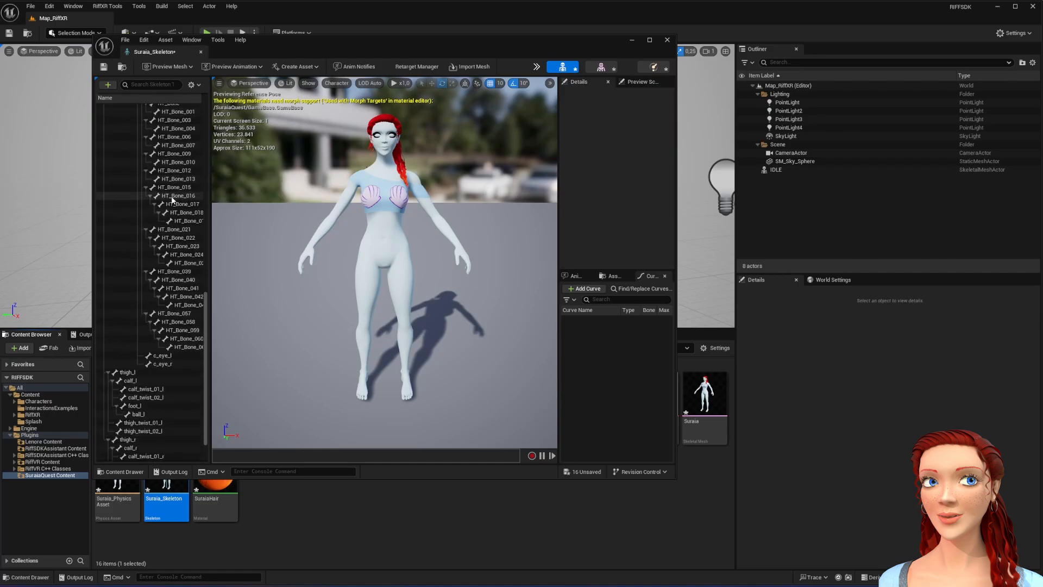
pyautogui.scroll(-4, 173, 202)
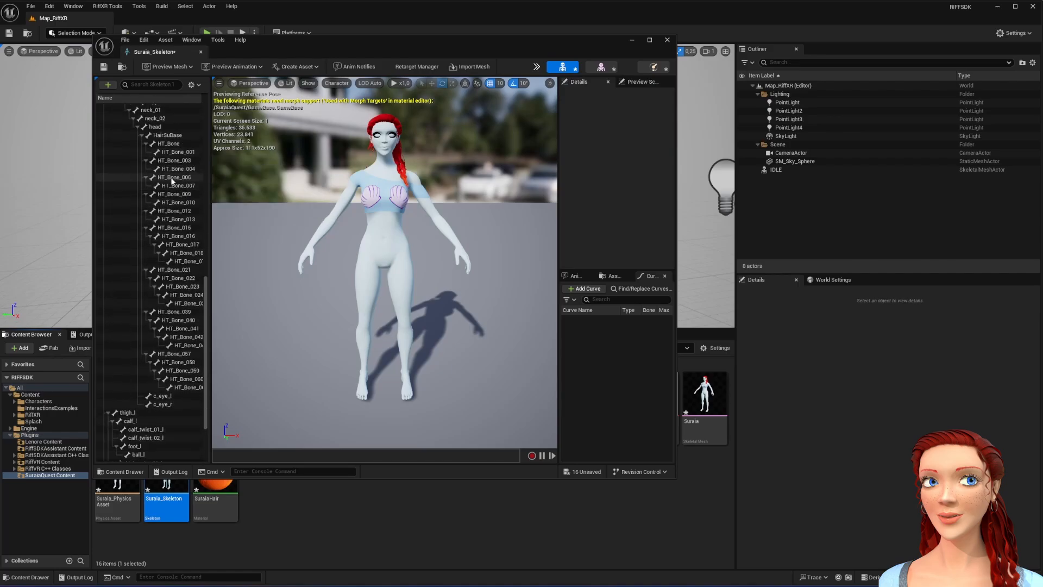
pyautogui.scroll(18, 173, 196)
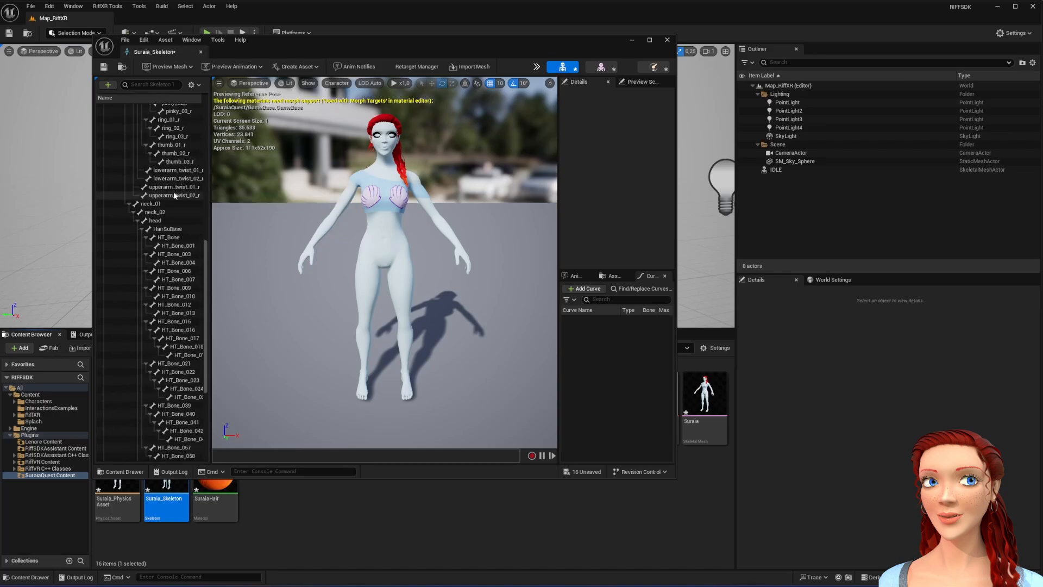
pyautogui.click(667, 39)
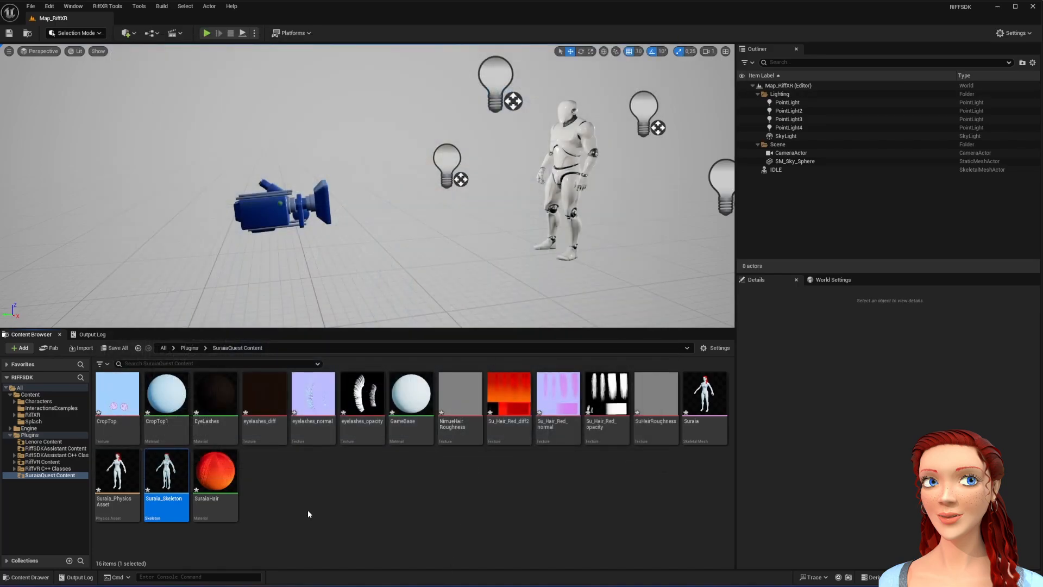
# Step: Open the CropTop1 material and delete all the nodes feeding its main output node
pyautogui.click(163, 392)
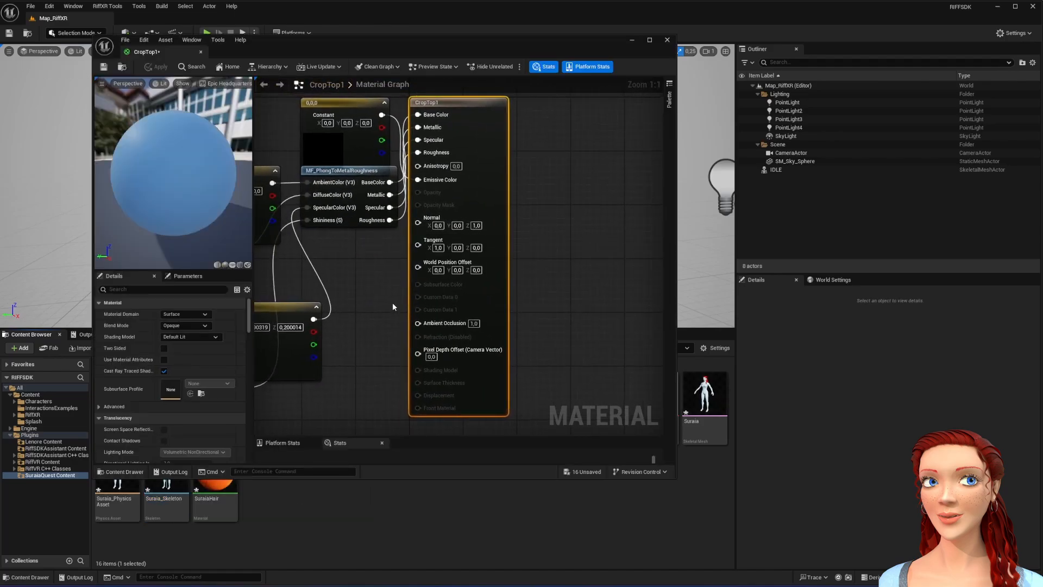
pyautogui.scroll(-2, 391, 302)
pyautogui.scroll(-1, 391, 303)
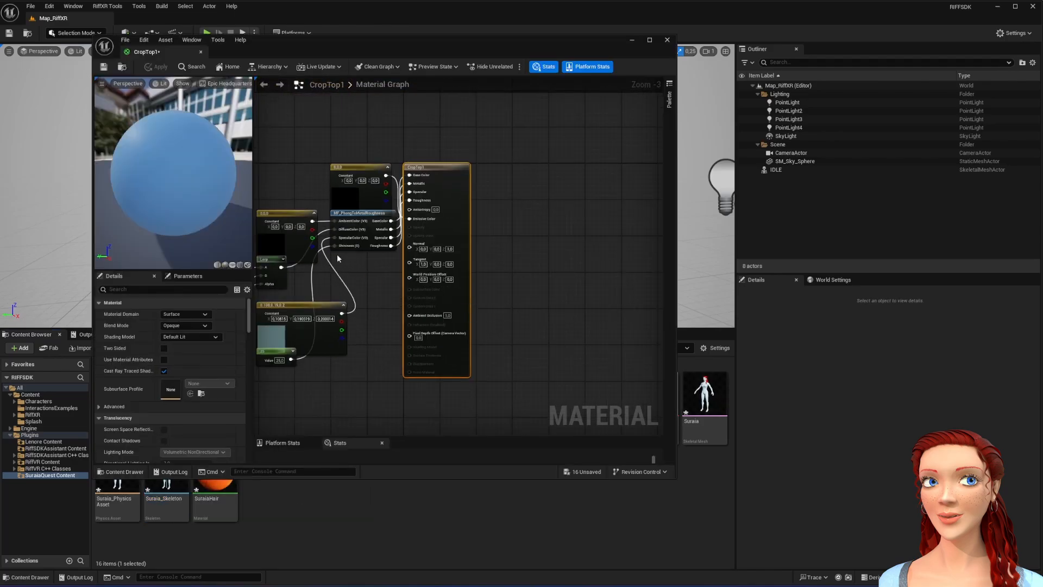
pyautogui.moveTo(363, 270); pyautogui.dragTo(500, 240, button='right')
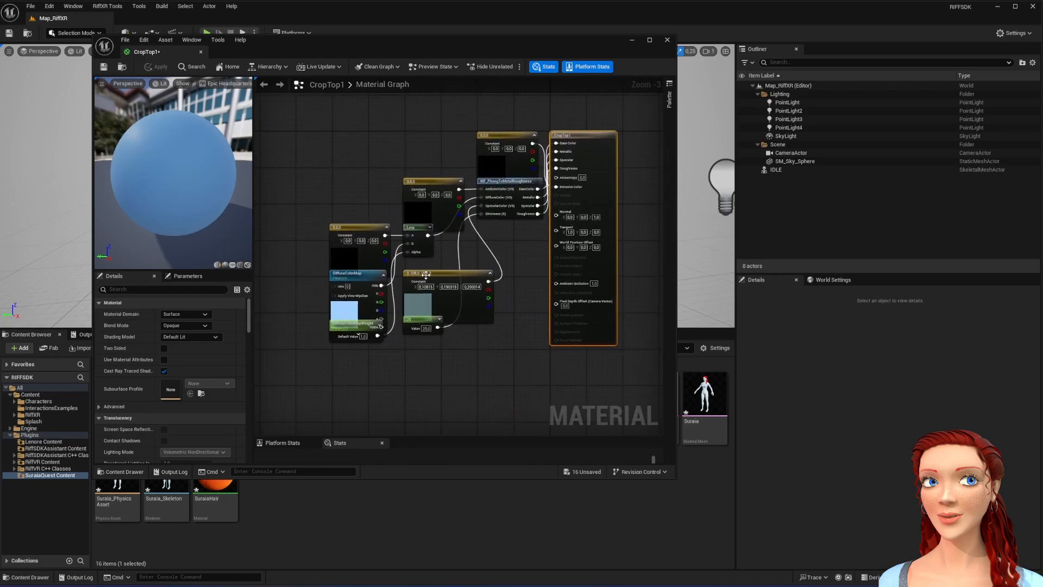
pyautogui.moveTo(318, 95); pyautogui.dragTo(510, 349)
pyautogui.press('Delete')
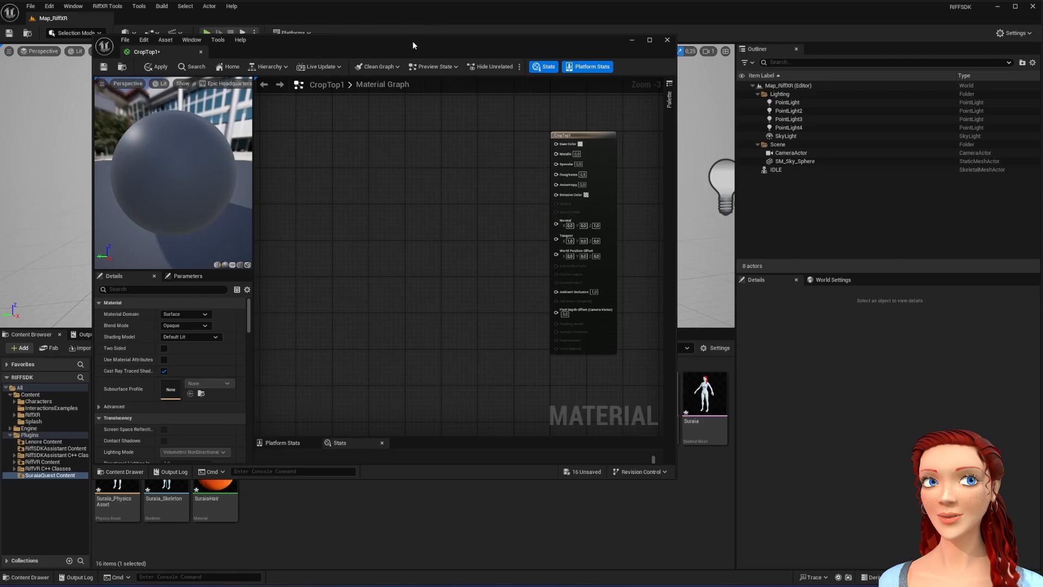
# Step: Add the CropTop texture to the CropTop1 graph, connect its RGB output to Base Color, and apply the material
pyautogui.moveTo(412, 41); pyautogui.dragTo(634, 41)
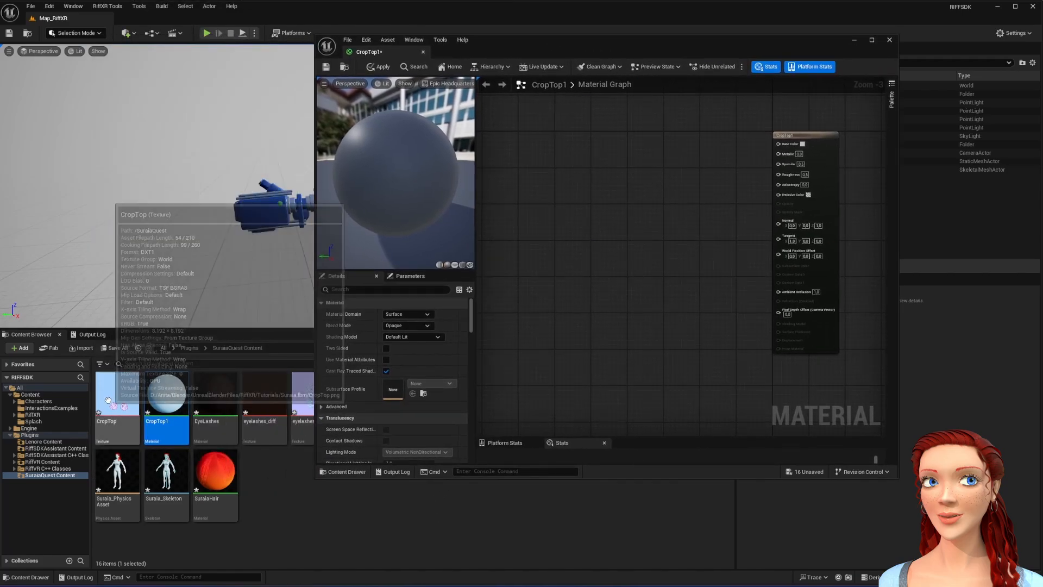
pyautogui.moveTo(108, 400); pyautogui.dragTo(777, 142)
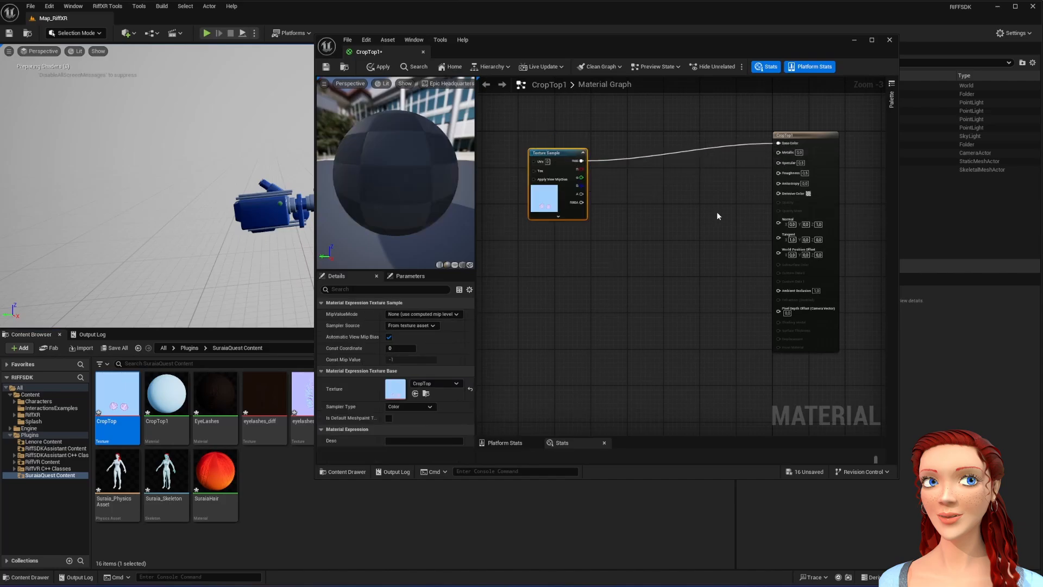
pyautogui.moveTo(566, 154); pyautogui.dragTo(611, 146)
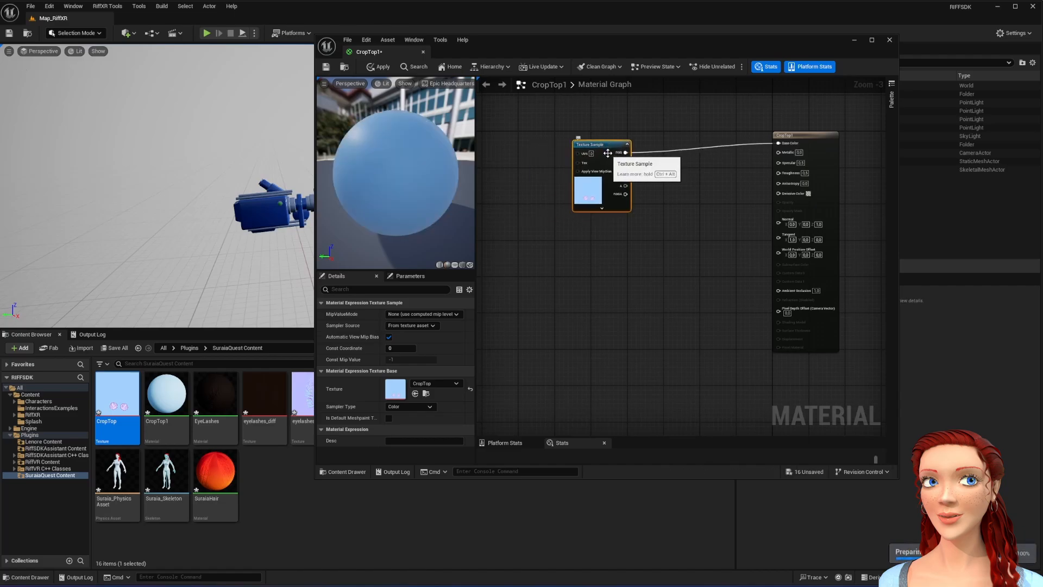
pyautogui.click(382, 67)
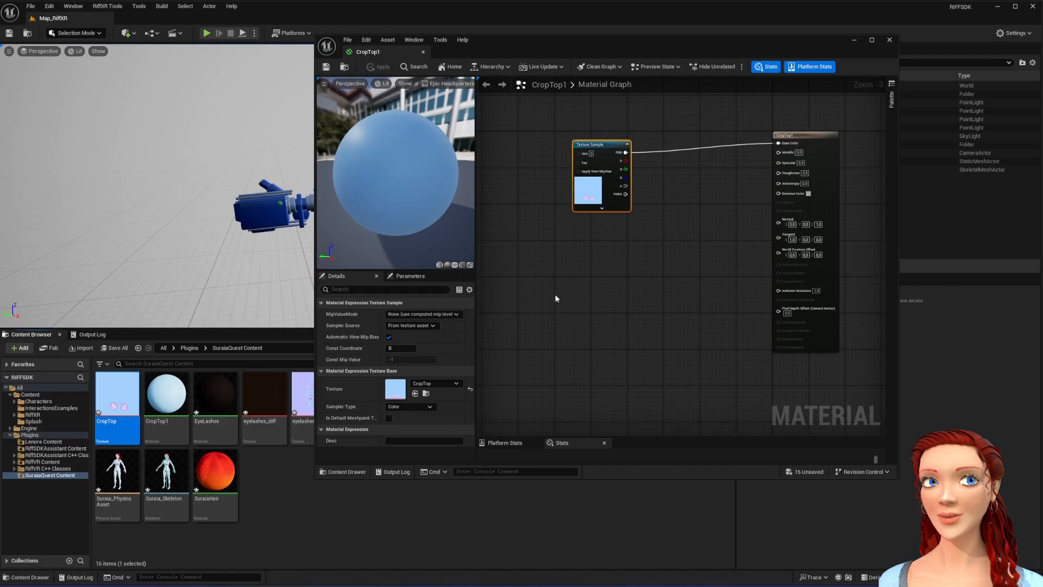
# Step: Close the CropTop1 editor, open the EyeLashes material, and delete the MF_PhongToMetalRoughness node from its graph
pyautogui.click(890, 39)
pyautogui.doubleClick(212, 395)
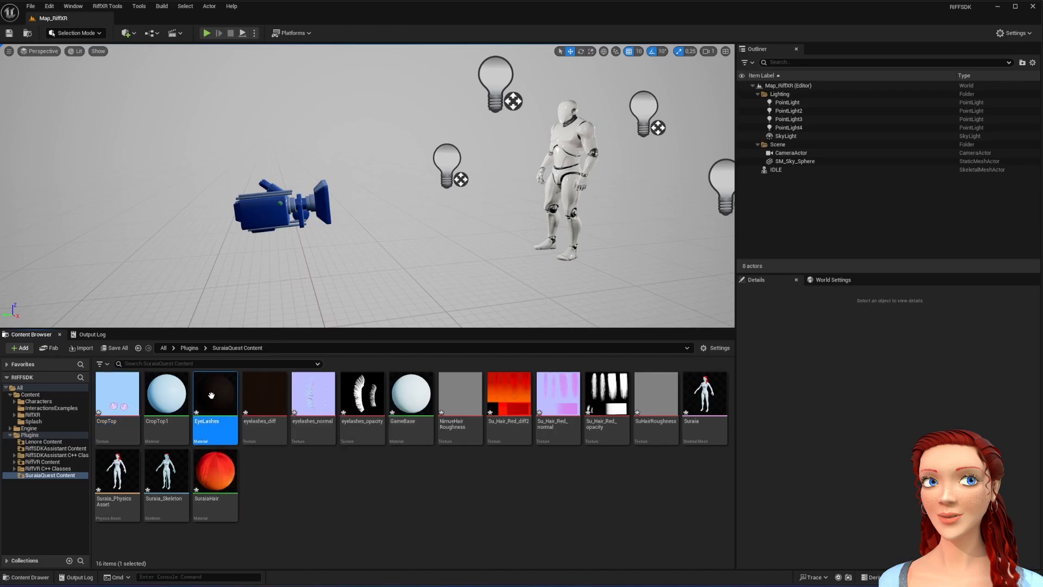
pyautogui.scroll(-3, 571, 285)
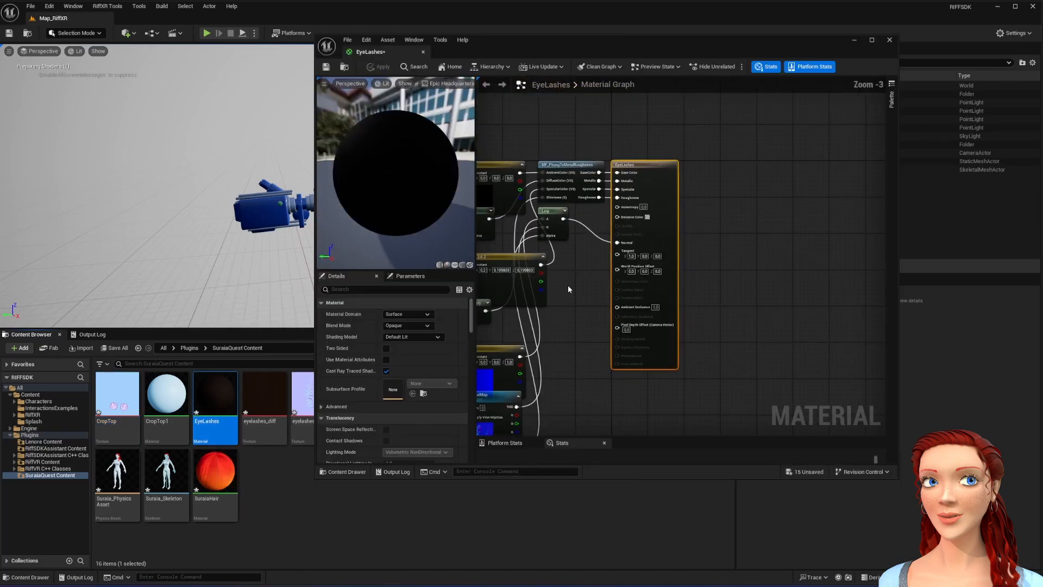
pyautogui.scroll(-2, 724, 265)
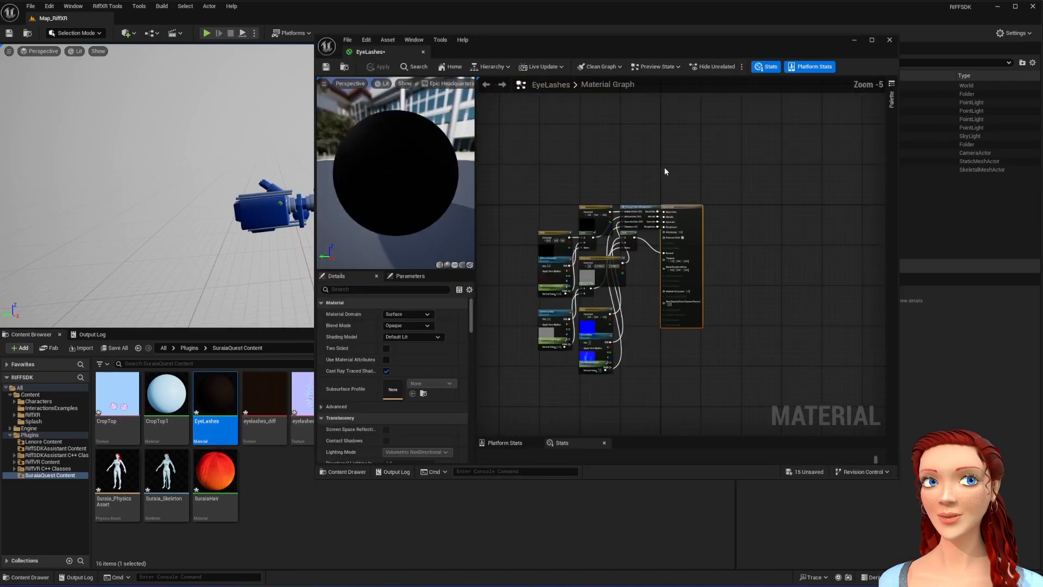
pyautogui.moveTo(573, 50); pyautogui.dragTo(583, 57)
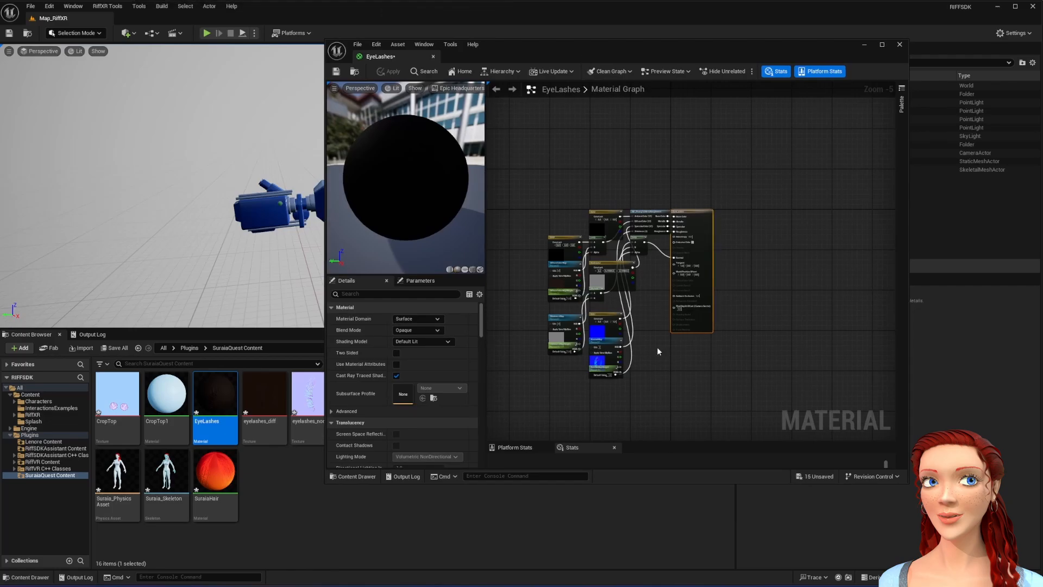
pyautogui.scroll(3, 653, 358)
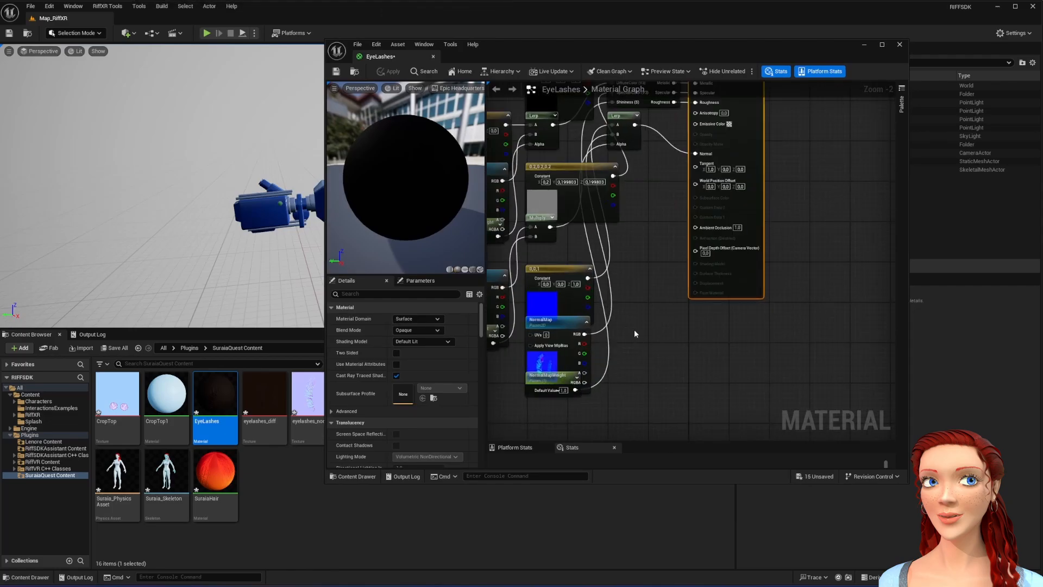
pyautogui.moveTo(635, 330); pyautogui.dragTo(719, 362, button='right')
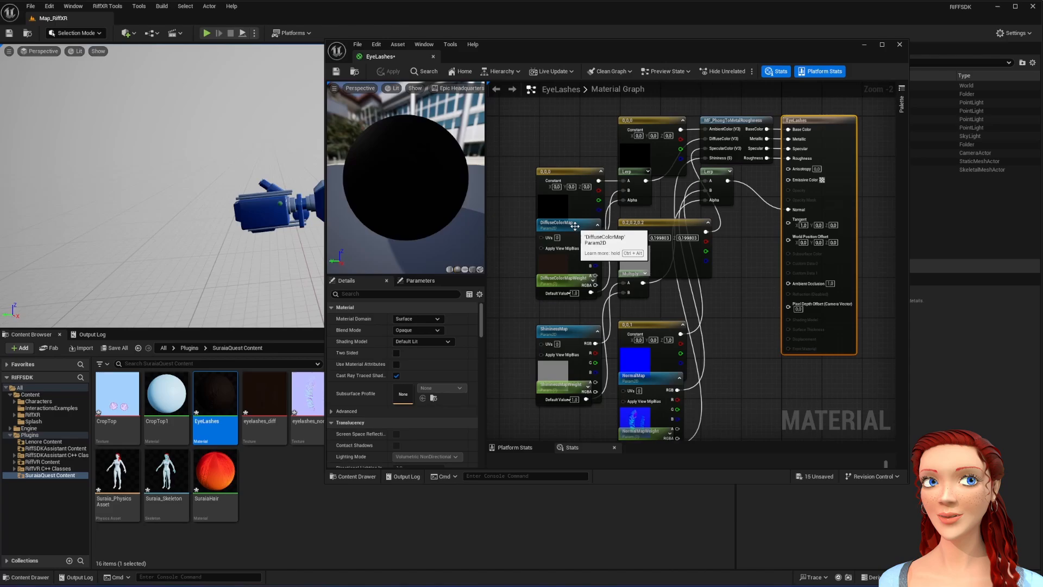
pyautogui.moveTo(564, 333); pyautogui.dragTo(563, 316)
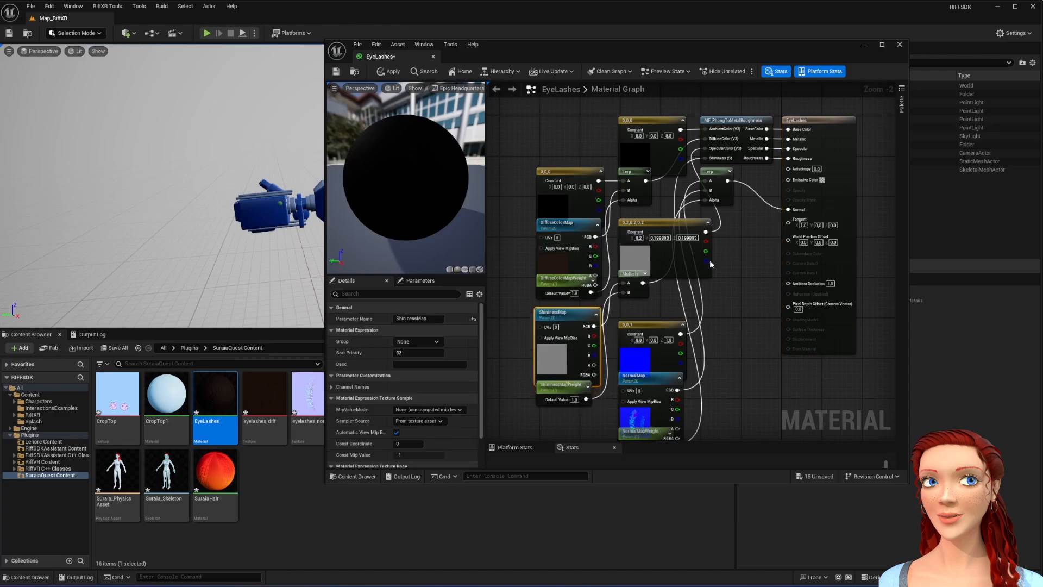
pyautogui.click(721, 122)
pyautogui.press('Delete')
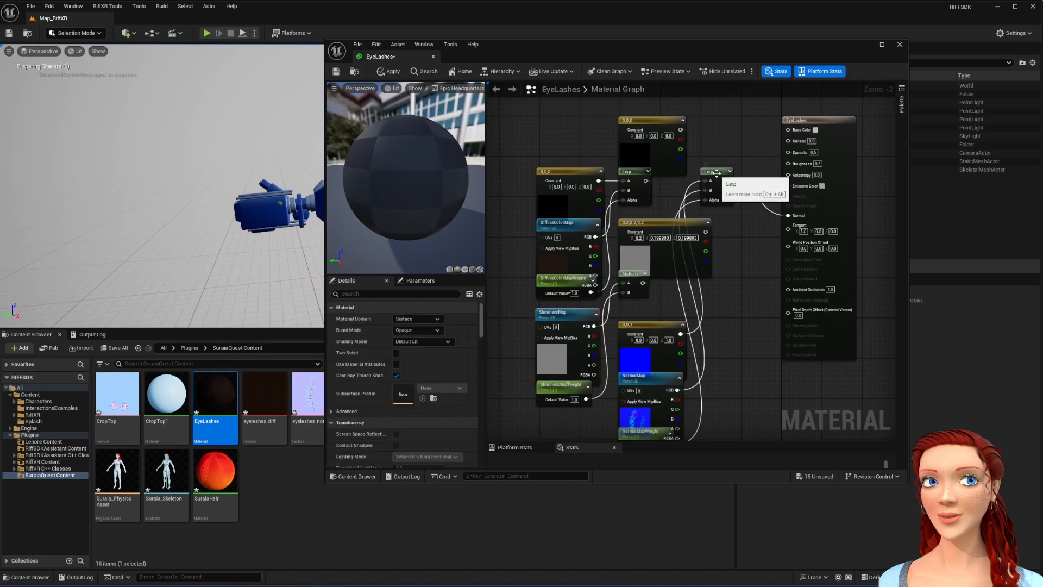
# Step: Delete all constant colour, Lerp and Multiply nodes from the EyeLashes graph, moving the NormalMap node clear of its weight node
pyautogui.click(662, 118)
pyautogui.press('Delete')
pyautogui.click(631, 171)
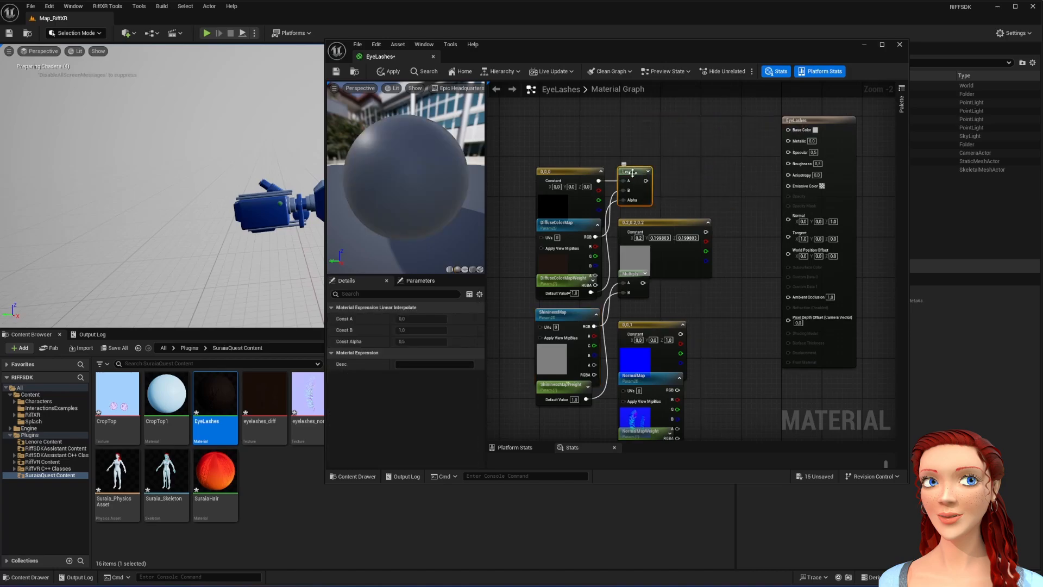
pyautogui.press('Delete')
pyautogui.click(569, 173)
pyautogui.press('Delete')
pyautogui.click(669, 223)
pyautogui.press('Delete')
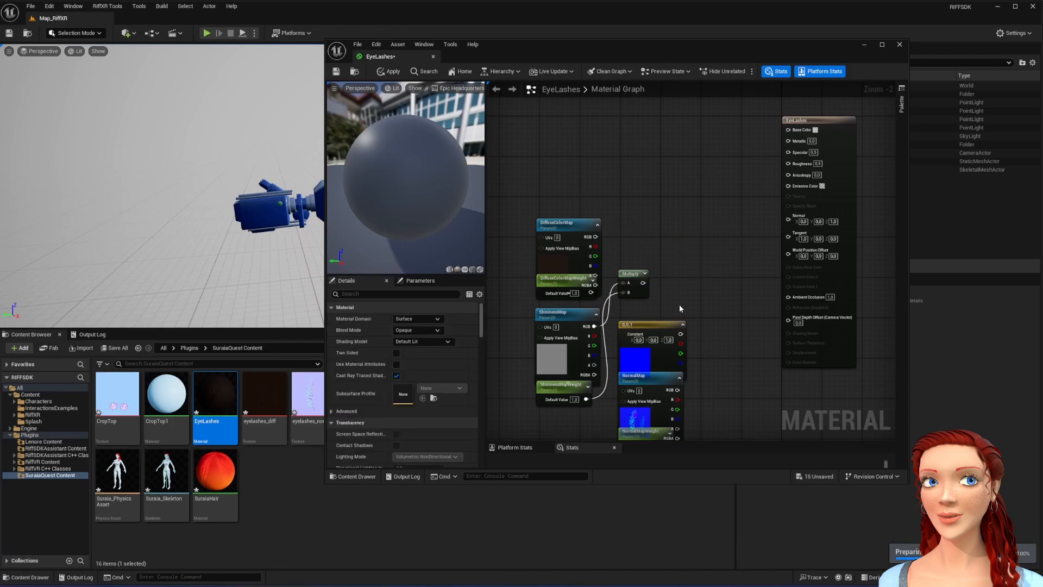
pyautogui.click(658, 346)
pyautogui.press('Delete')
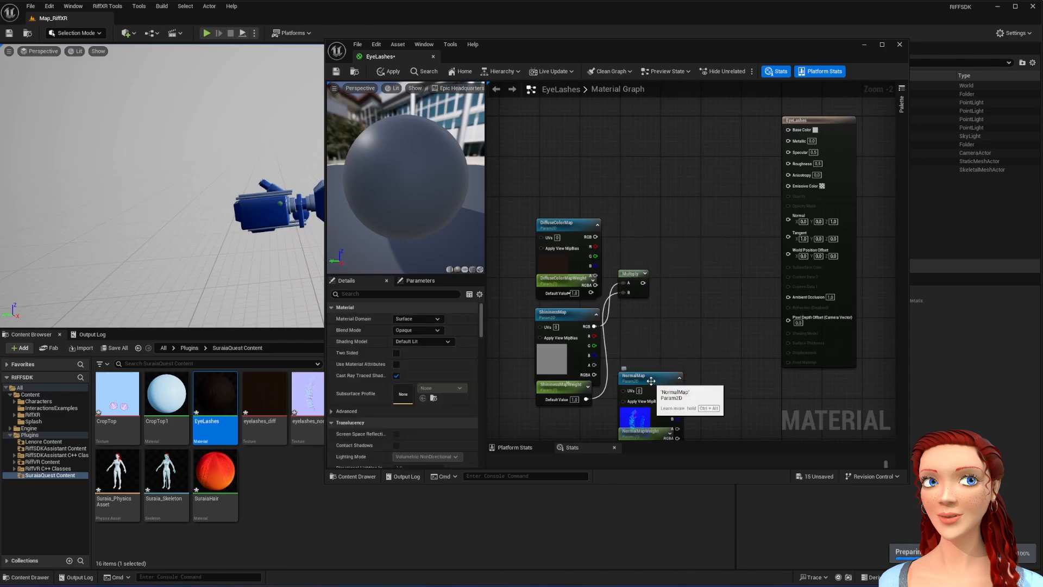
pyautogui.moveTo(653, 385); pyautogui.dragTo(676, 332)
pyautogui.click(635, 275)
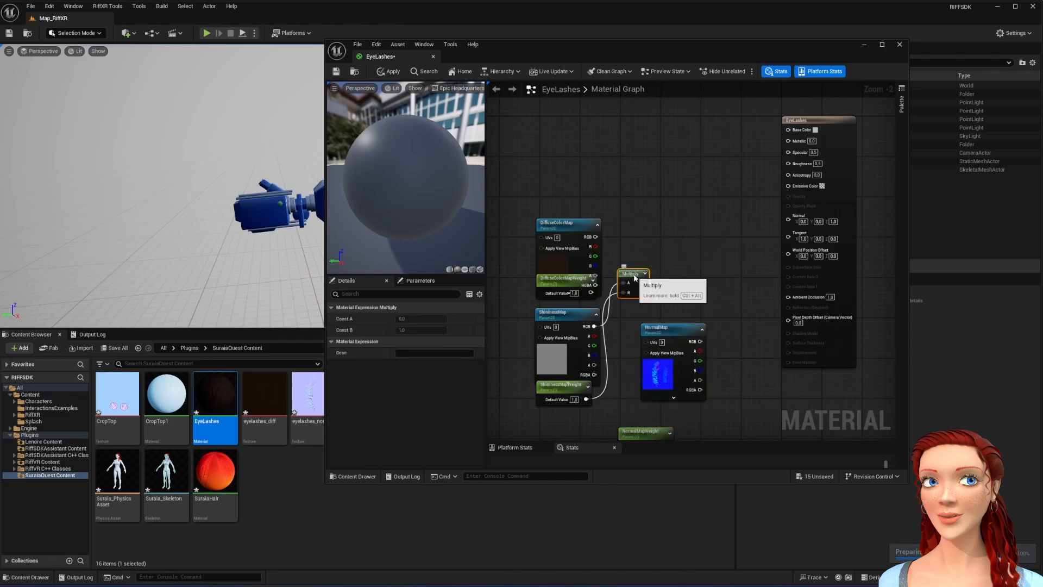
pyautogui.press('Delete')
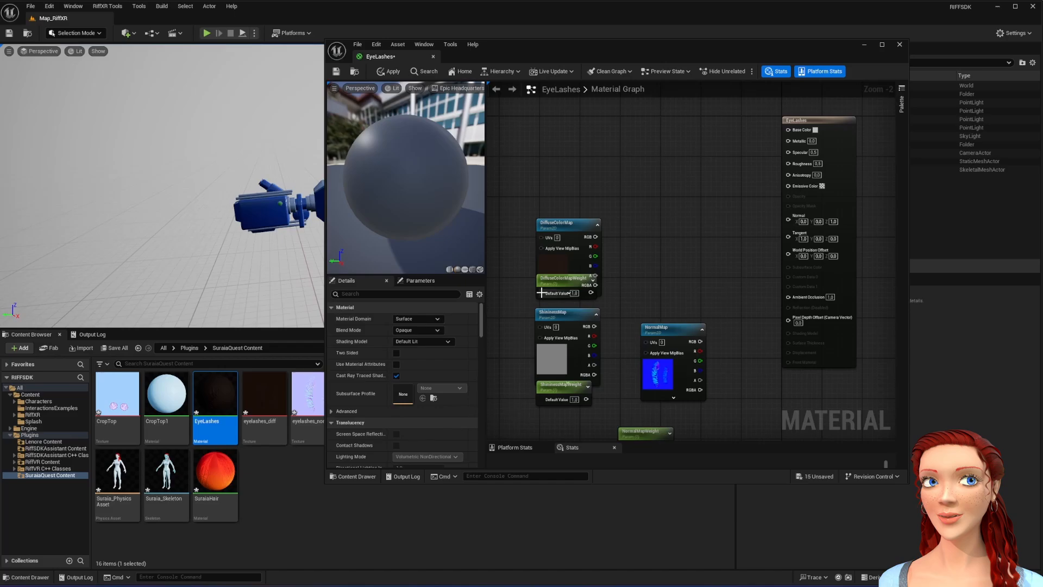
# Step: Move DiffuseColorMap aside and delete the ShininessMap node and all three map weight parameters, keeping only the diffuse and normal textures
pyautogui.moveTo(566, 240); pyautogui.dragTo(635, 158)
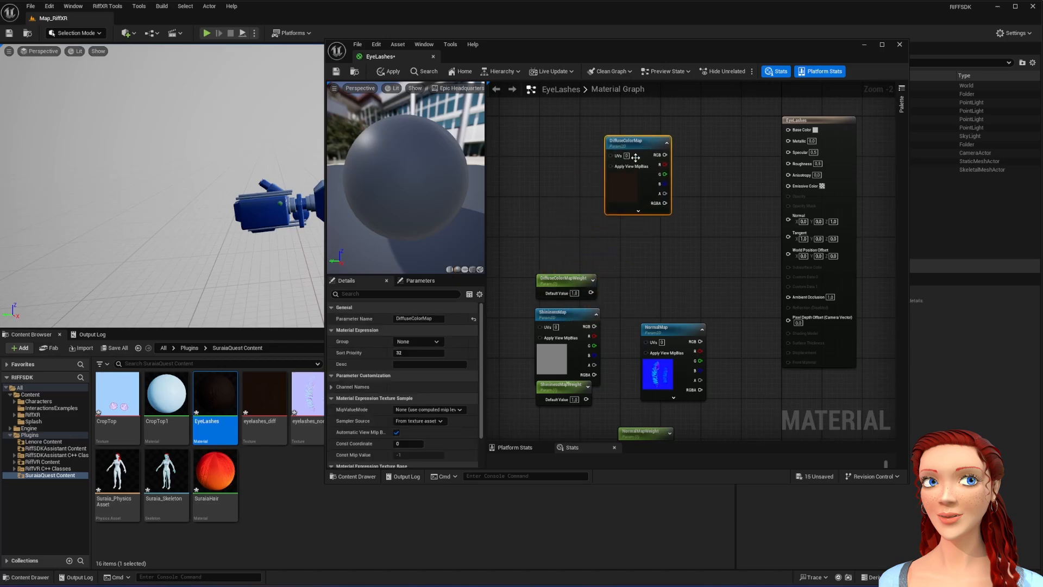
pyautogui.click(560, 282)
pyautogui.press('Delete')
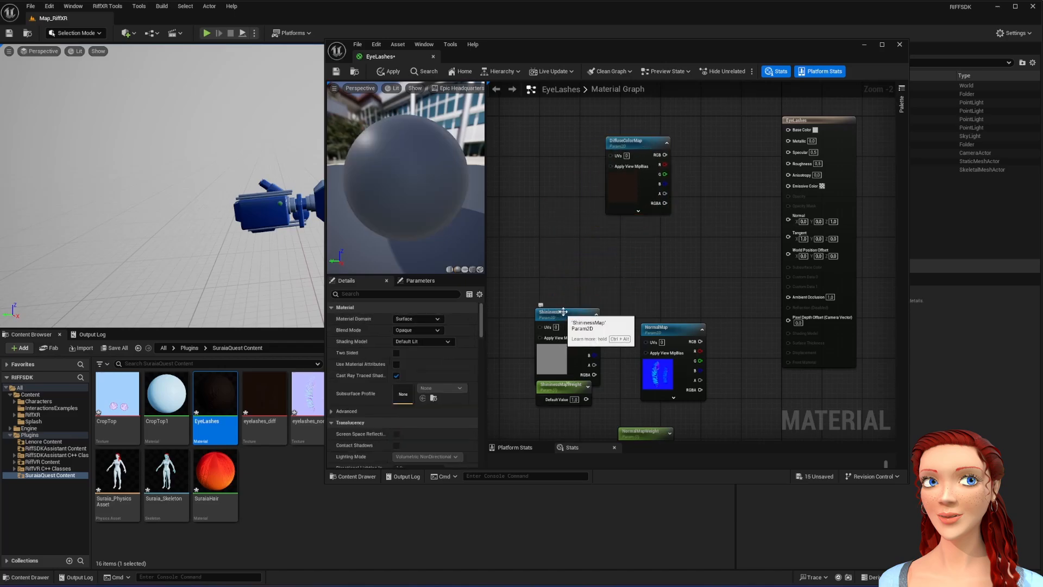
pyautogui.click(563, 311)
pyautogui.press('Delete')
pyautogui.click(548, 385)
pyautogui.press('Delete')
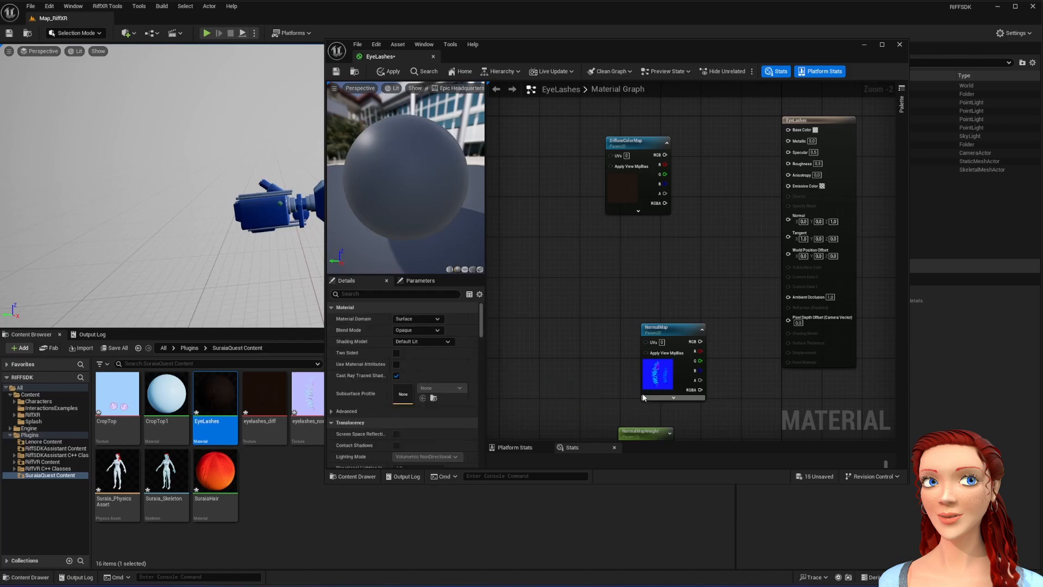
pyautogui.scroll(1, 586, 319)
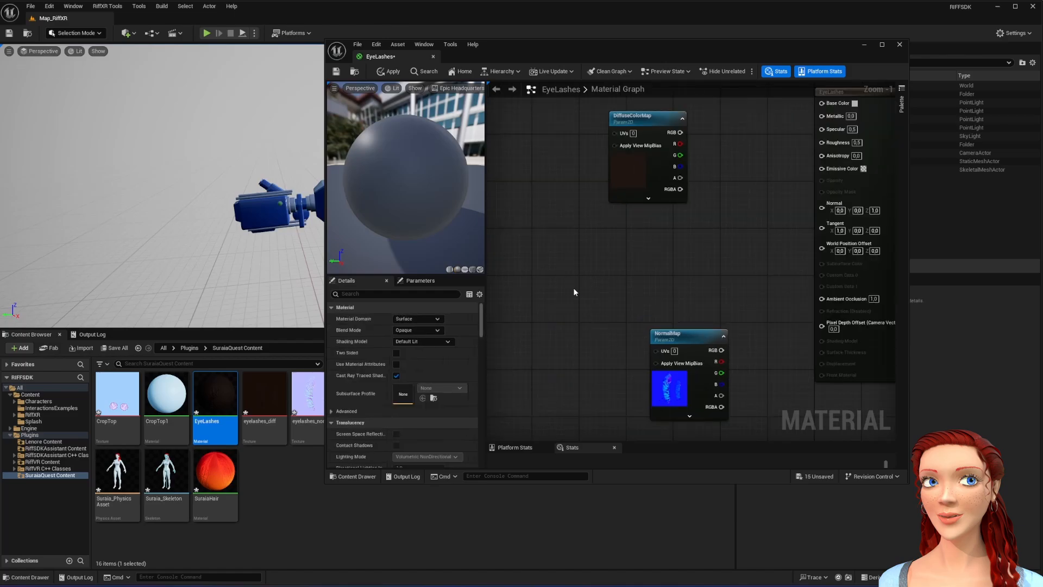
pyautogui.scroll(-3, 576, 290)
pyautogui.click(621, 395)
pyautogui.press('Delete')
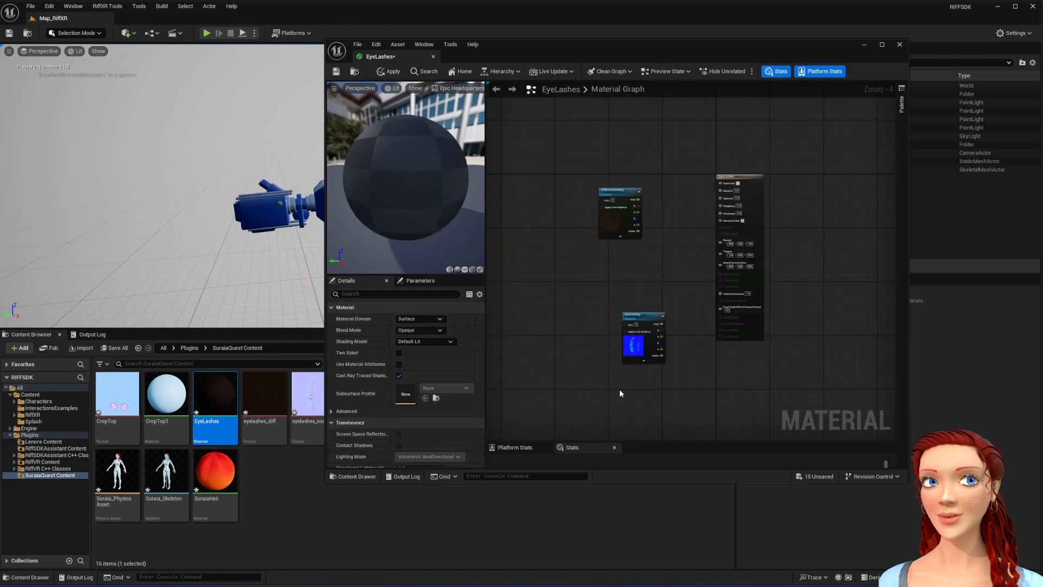
# Step: Align the NormalMap node directly beneath the DiffuseColorMap node, beside the EyeLashes output node
pyautogui.moveTo(616, 194); pyautogui.dragTo(627, 189)
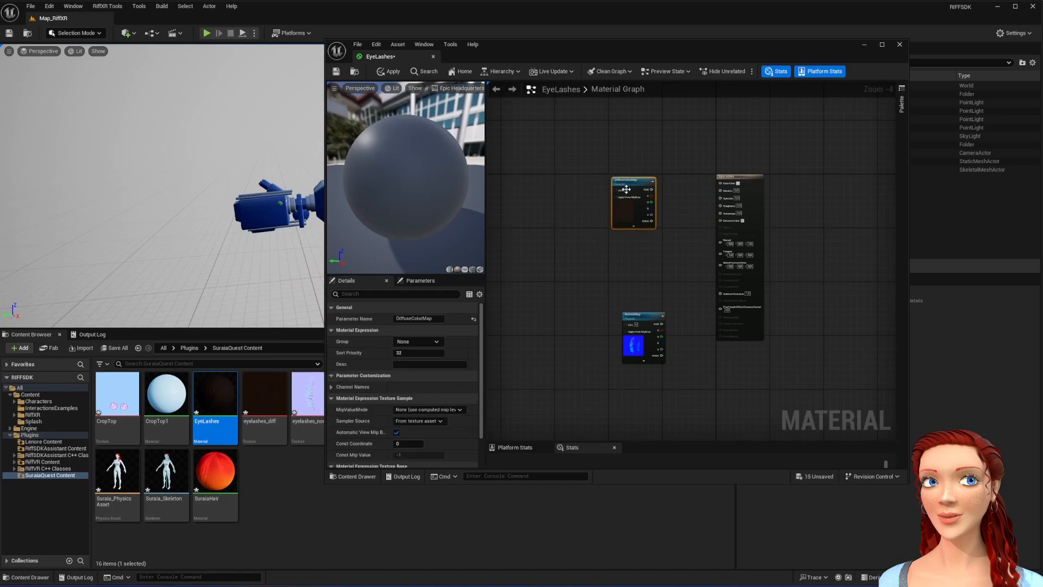
pyautogui.click(638, 314)
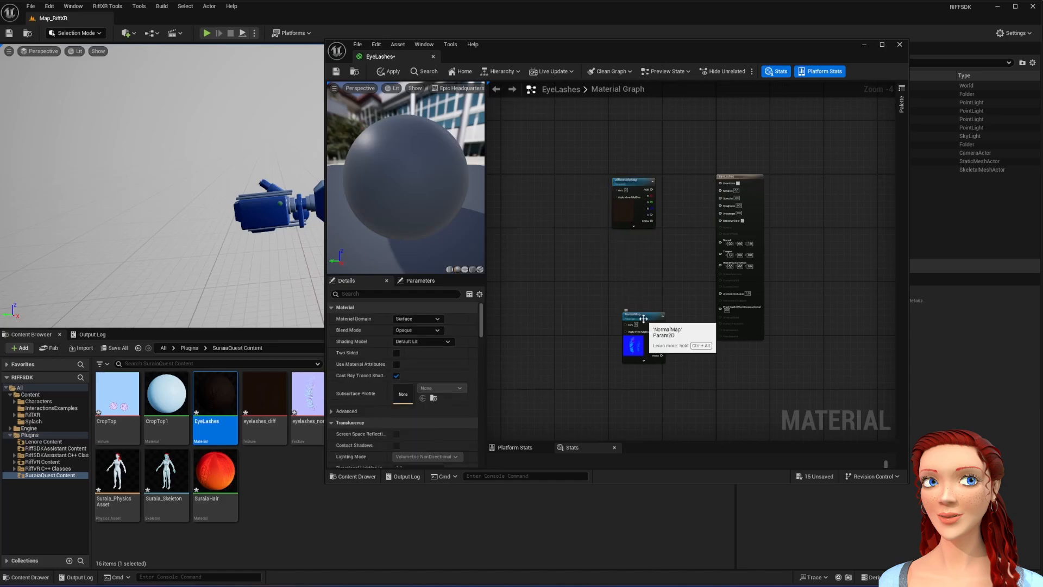
pyautogui.moveTo(639, 315); pyautogui.dragTo(634, 250)
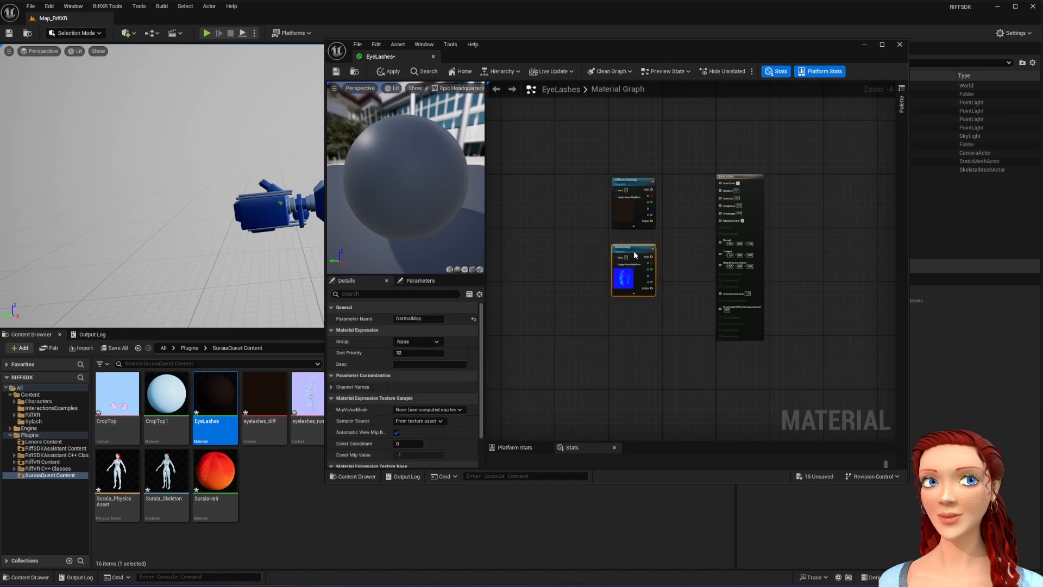
pyautogui.scroll(3, 673, 293)
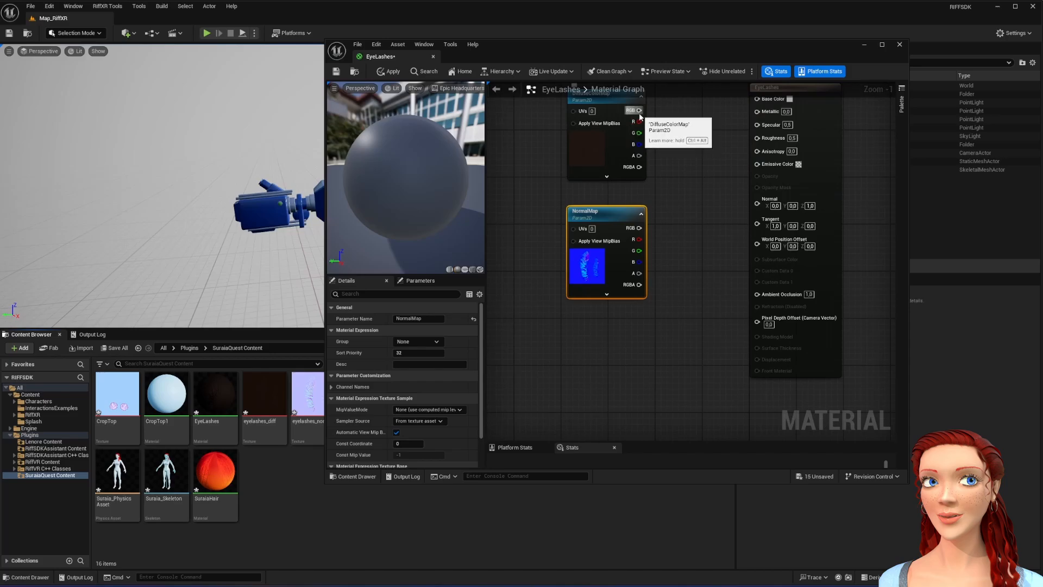
pyautogui.moveTo(677, 187); pyautogui.dragTo(650, 264, button='right')
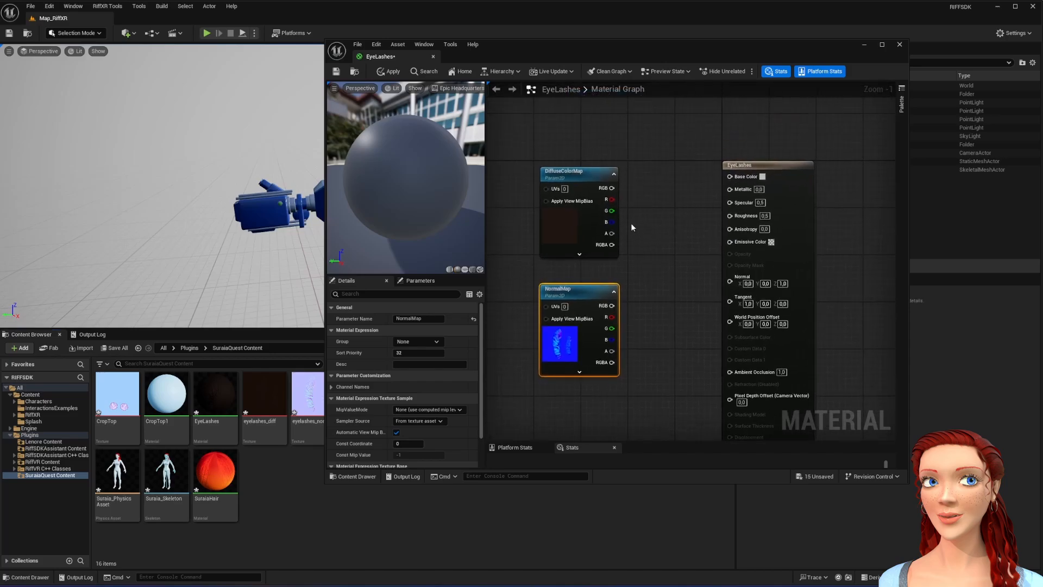
# Step: Check the DiffuseColorMap texture settings, then connect its RGB output to Base Color and the NormalMap RGB output to Normal
pyautogui.click(583, 173)
pyautogui.scroll(-2, 404, 360)
pyautogui.scroll(-2, 403, 358)
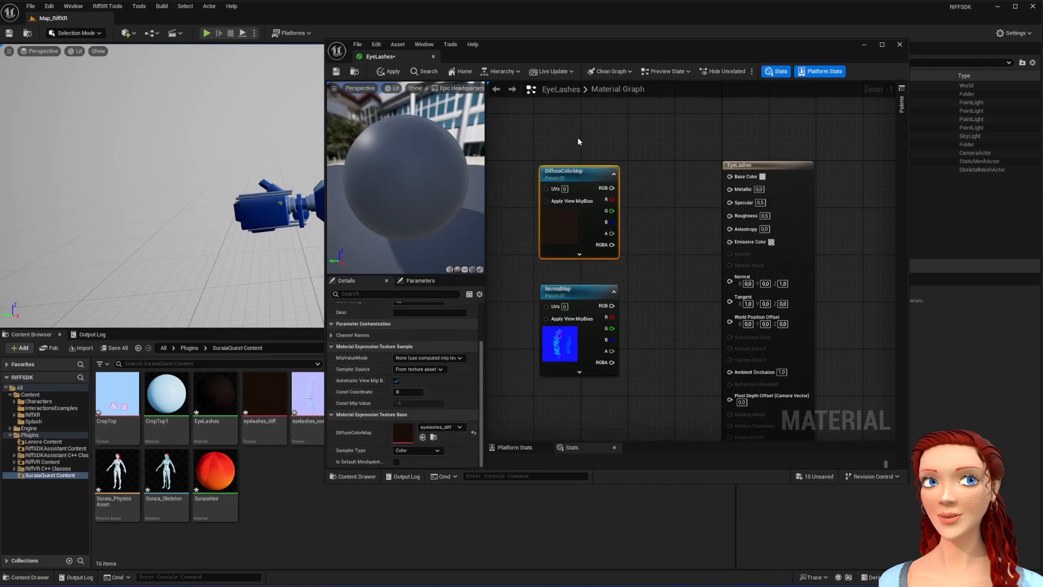
pyautogui.moveTo(611, 188); pyautogui.dragTo(730, 176)
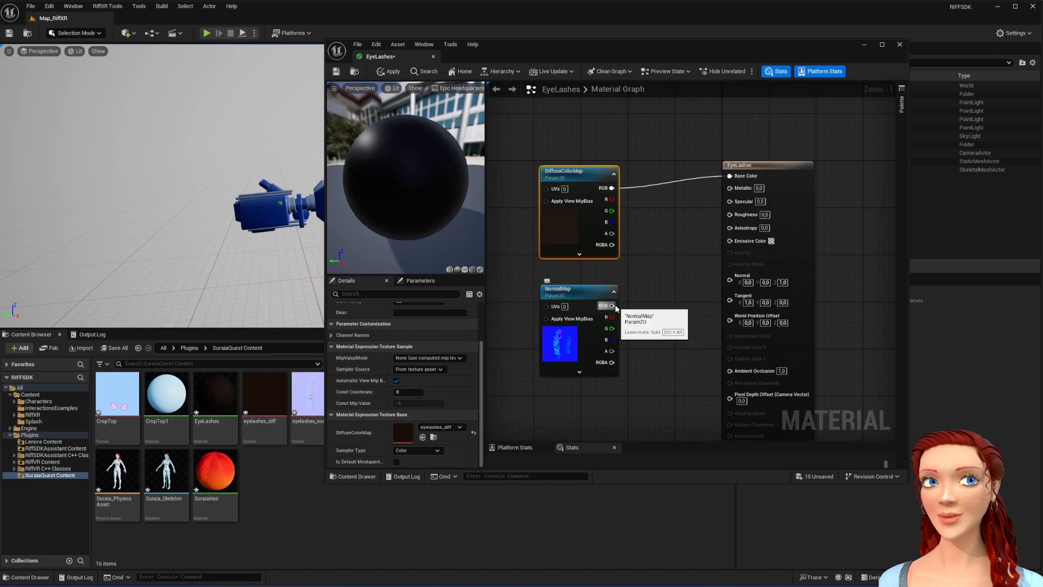
pyautogui.moveTo(612, 306); pyautogui.dragTo(730, 281)
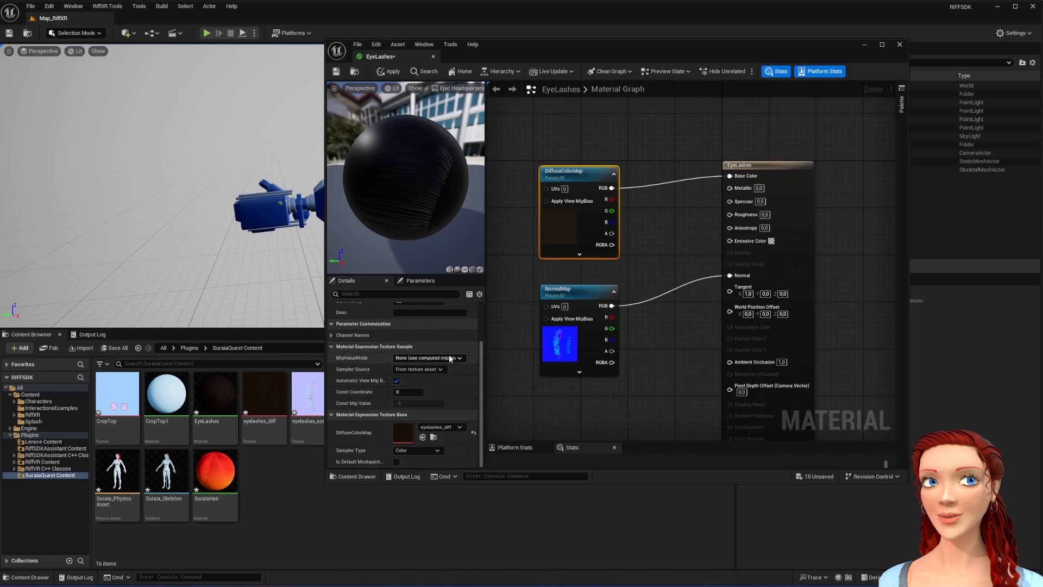
# Step: Make the EyeLashes material two-sided and set its blend mode to Translucent
pyautogui.click(781, 174)
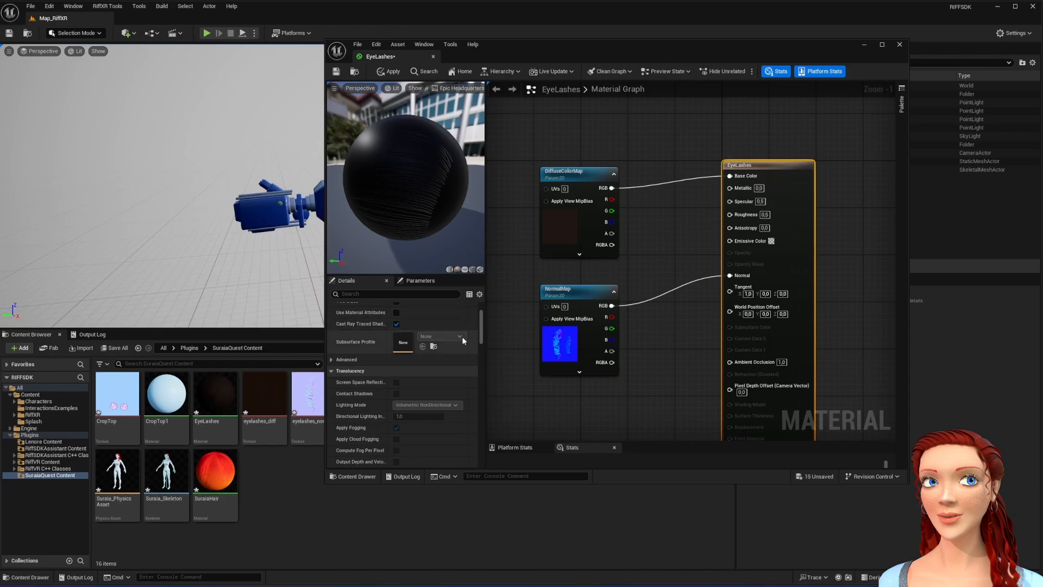
pyautogui.scroll(3, 418, 363)
pyautogui.click(397, 342)
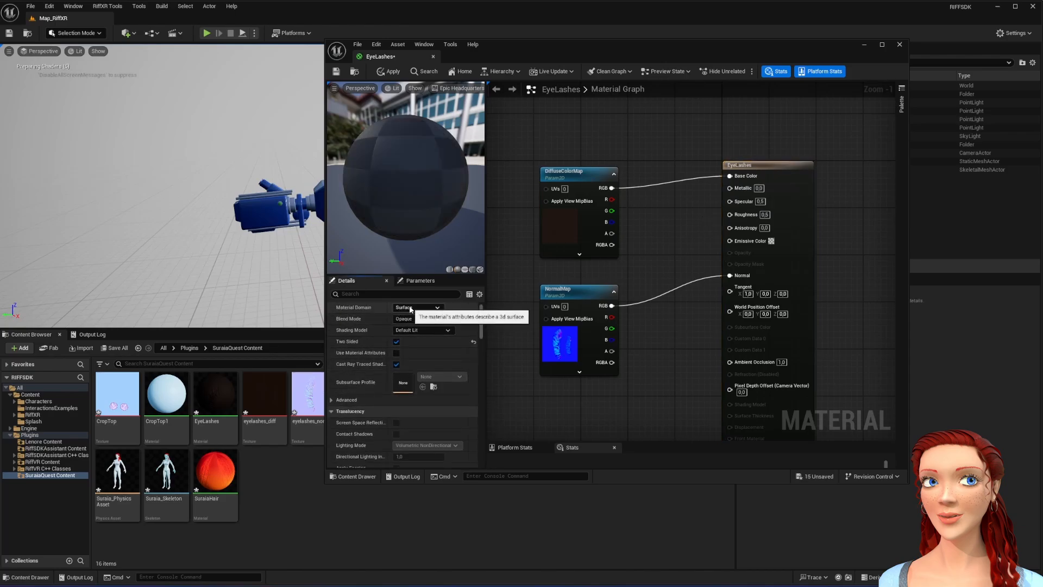
pyautogui.click(437, 319)
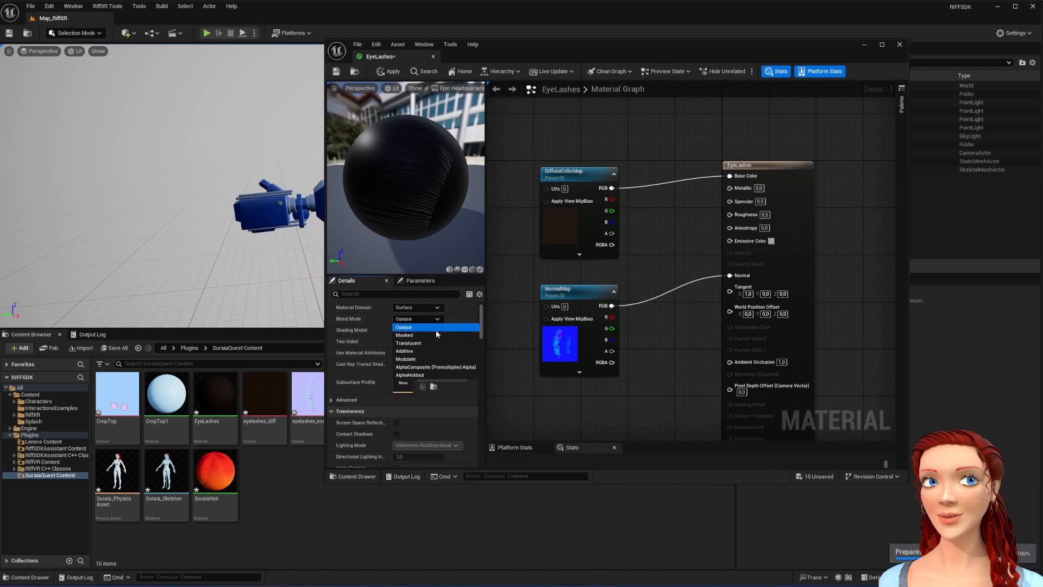
pyautogui.click(431, 343)
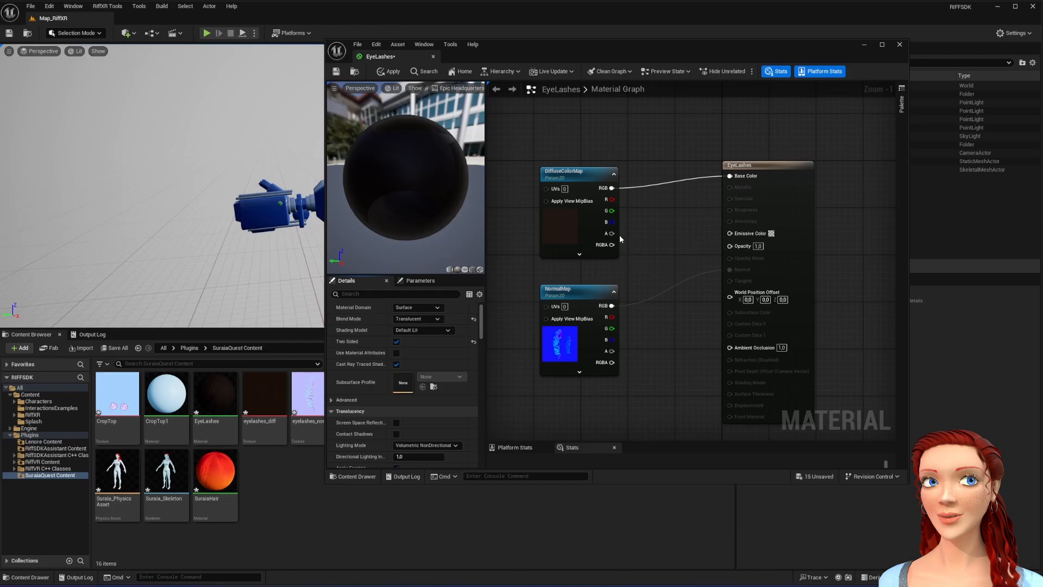
# Step: Connect the DiffuseColorMap alpha output to Opacity, check the lashes on the preview sphere, and apply the material
pyautogui.moveTo(612, 233); pyautogui.dragTo(730, 247)
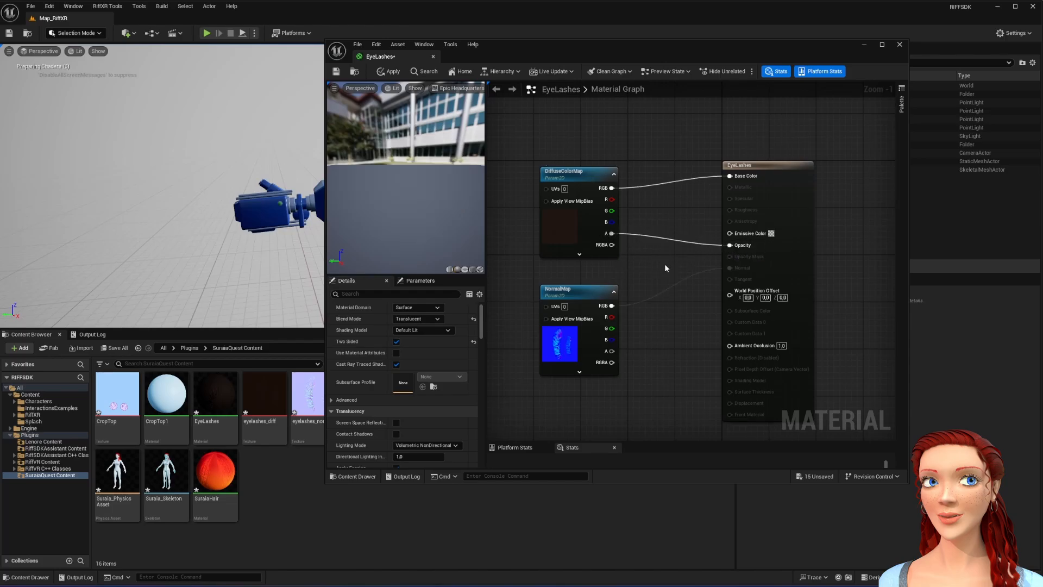
pyautogui.moveTo(447, 210); pyautogui.dragTo(402, 214)
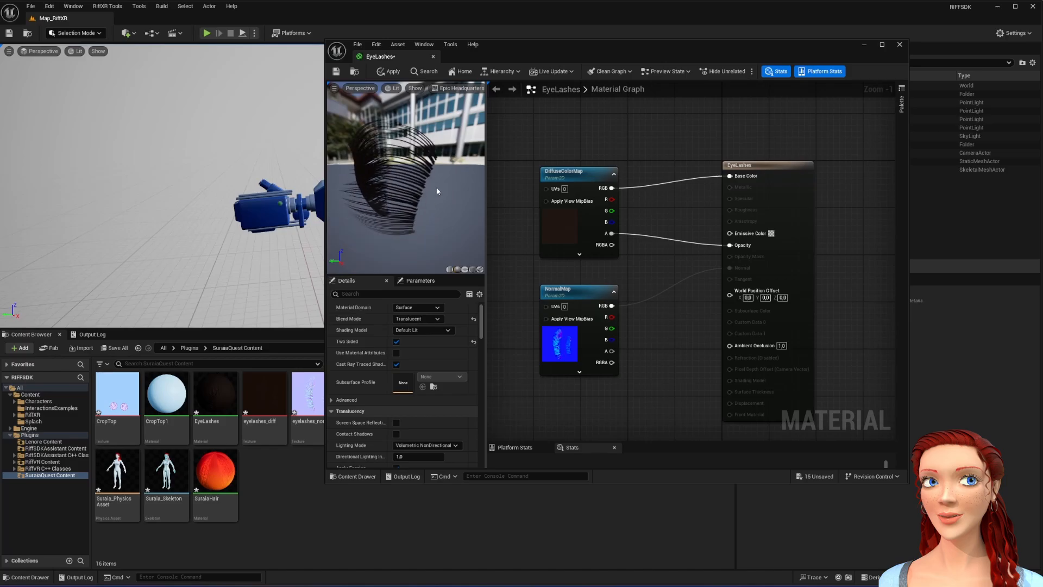
pyautogui.click(390, 71)
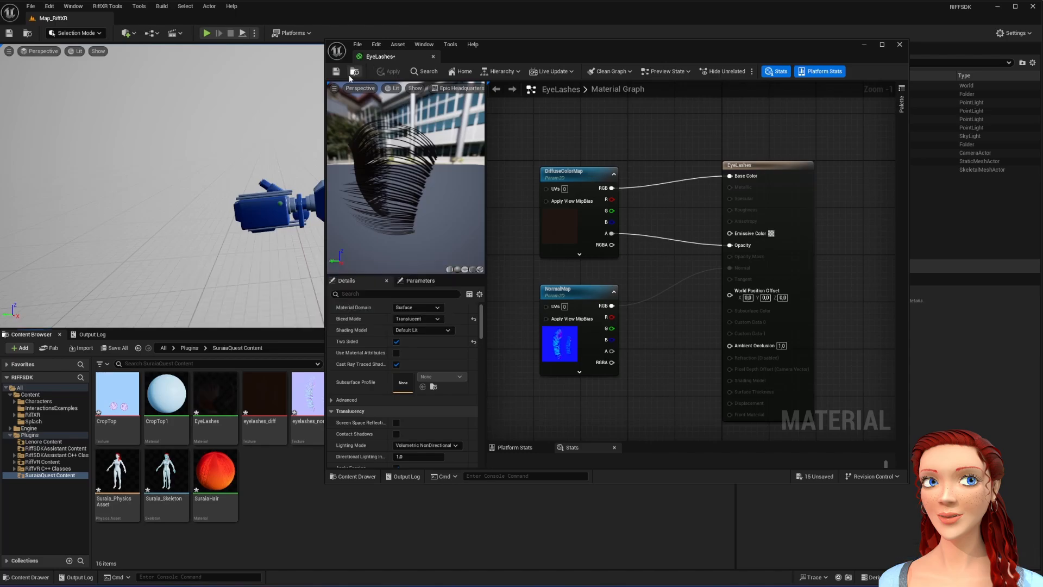
# Step: Open the SuraiaHair material and delete the MF_PhongToMetalRoughness, Lerp and black constant nodes from its graph
pyautogui.doubleClick(208, 478)
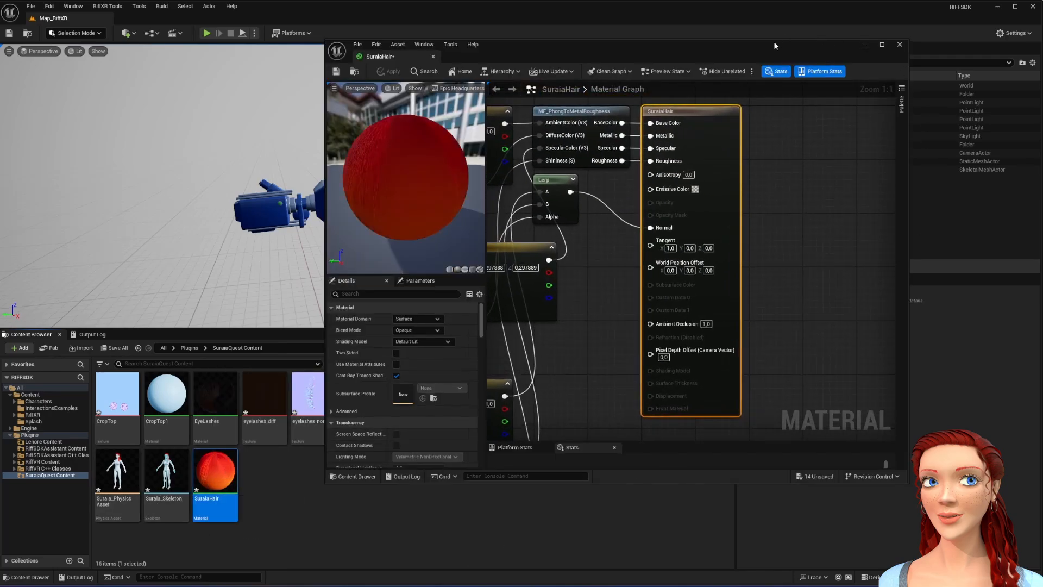
pyautogui.moveTo(773, 50); pyautogui.dragTo(673, 55)
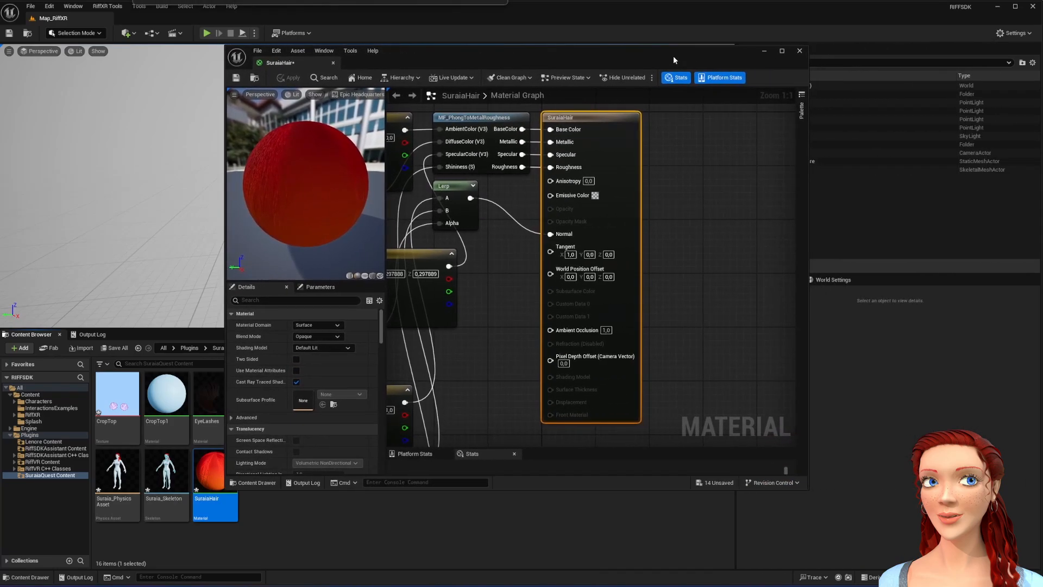
pyautogui.moveTo(484, 306); pyautogui.dragTo(673, 286, button='right')
pyautogui.scroll(-2, 674, 286)
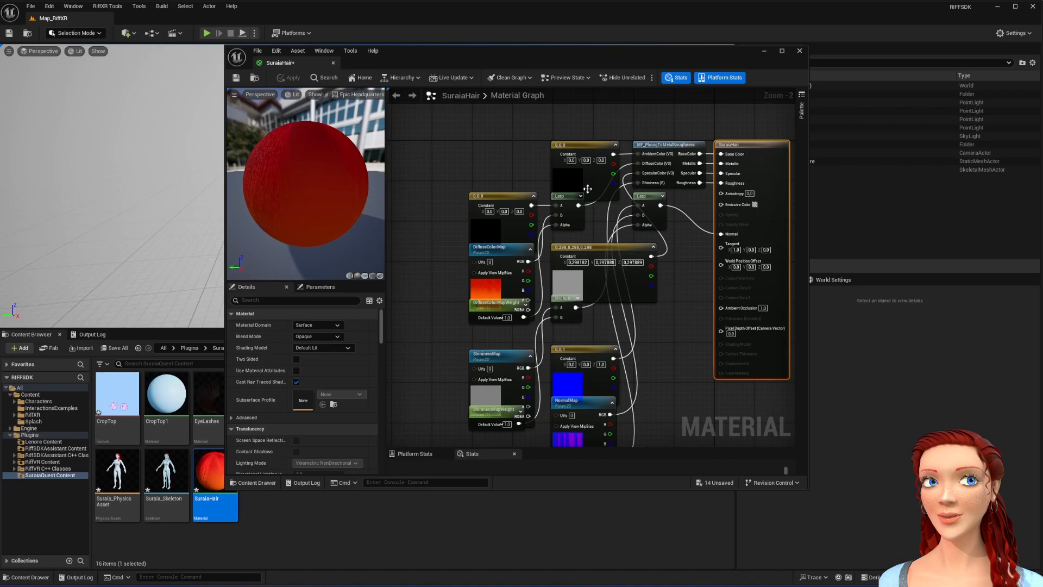
pyautogui.moveTo(540, 148); pyautogui.dragTo(678, 213)
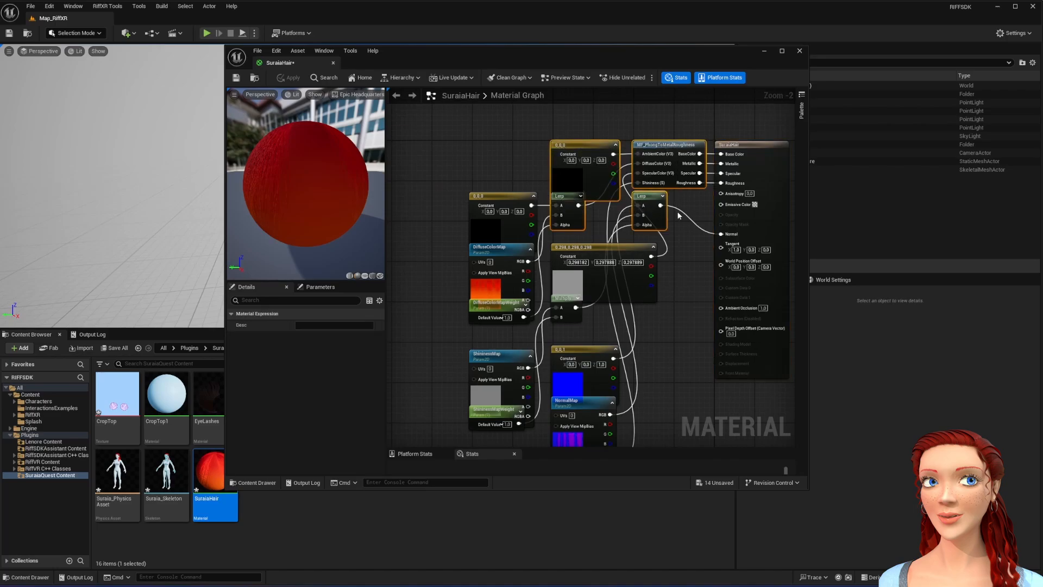
pyautogui.press('Delete')
pyautogui.click(518, 192)
pyautogui.press('Delete')
# Step: Delete the grey constant, the node fed by ShininessMap and DiffuseColorMapWeight, and move DiffuseColorMap up level with the output node's header
pyautogui.click(596, 295)
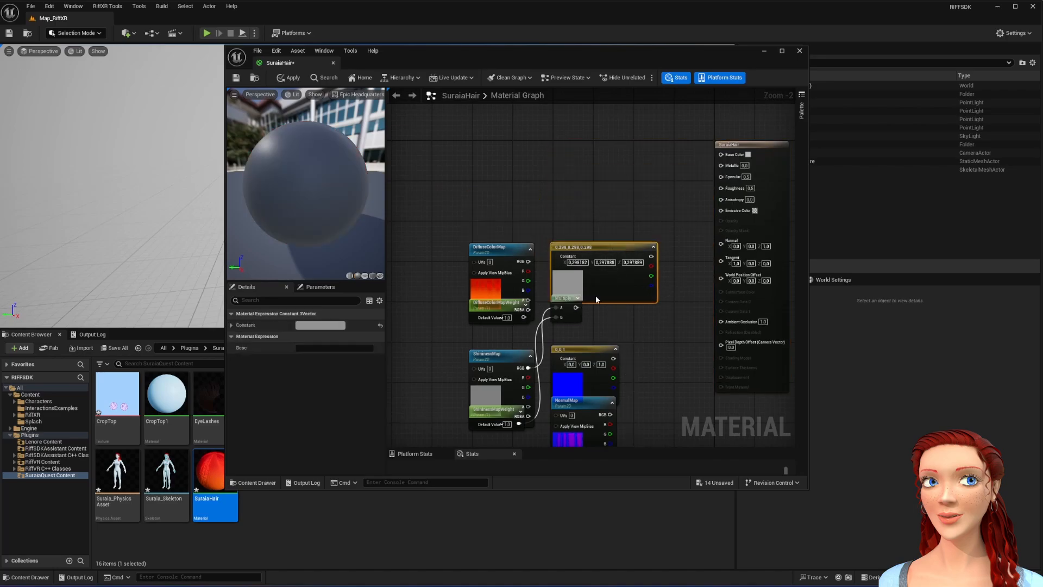
pyautogui.press('Delete')
pyautogui.click(574, 321)
pyautogui.press('Delete')
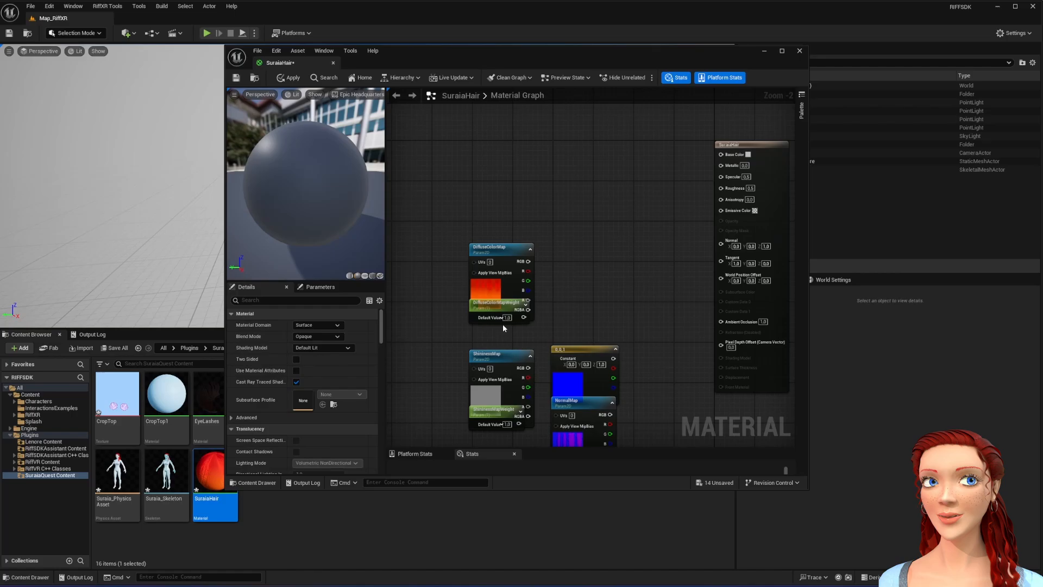
pyautogui.click(468, 319)
pyautogui.press('Delete')
pyautogui.moveTo(505, 254); pyautogui.dragTo(513, 162)
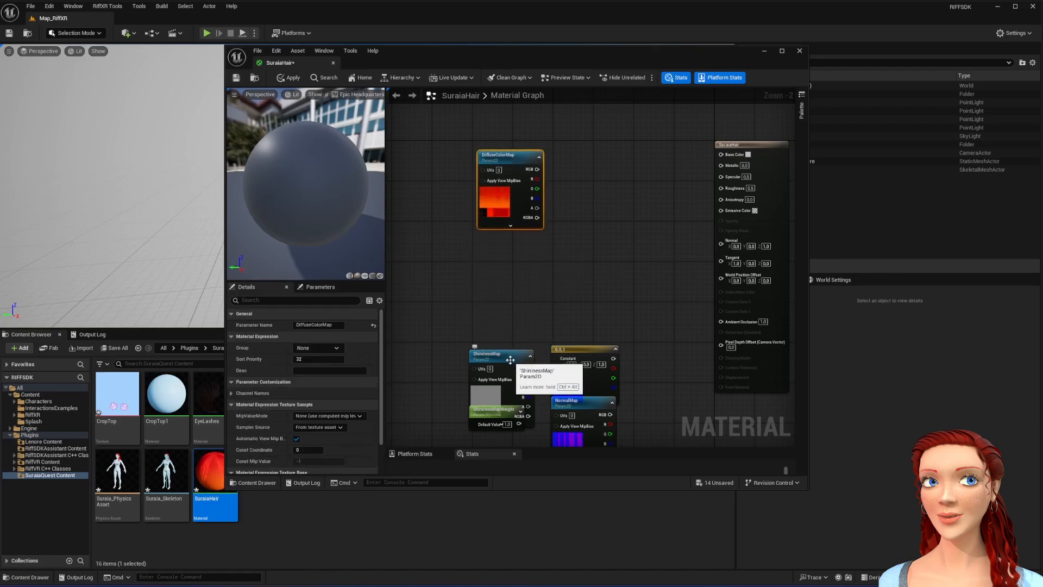
# Step: Delete the ShininessMap node, its weight parameter and the blue constant node
pyautogui.moveTo(515, 355); pyautogui.dragTo(513, 262)
pyautogui.press('Delete')
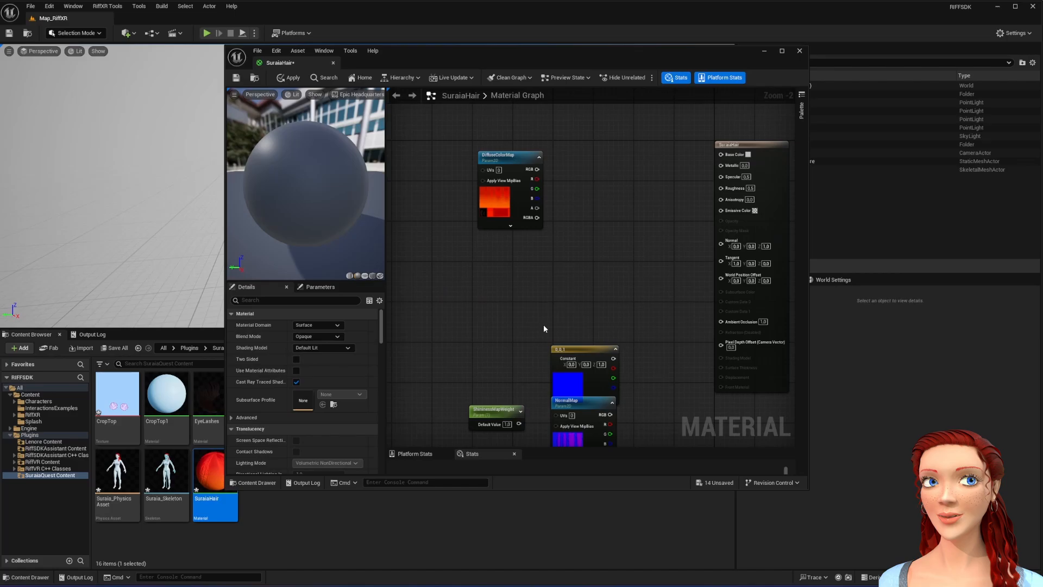
pyautogui.click(581, 349)
pyautogui.press('Delete')
pyautogui.click(491, 415)
pyautogui.press('Delete')
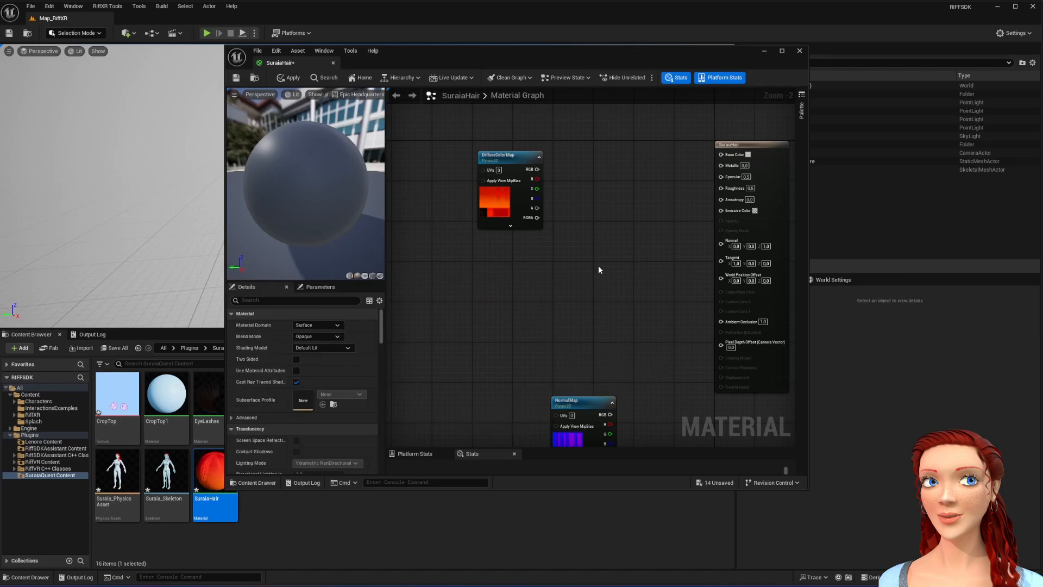
# Step: Delete the NormalMapWeight node and place the NormalMap node beneath DiffuseColorMap, beside the SuraiaHair output node
pyautogui.moveTo(631, 342); pyautogui.dragTo(594, 191, button='right')
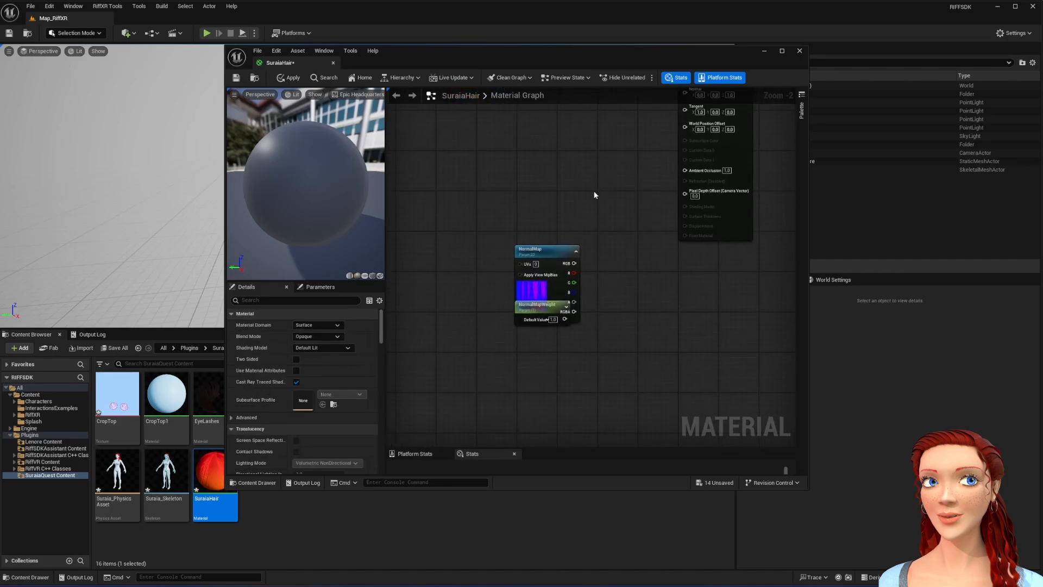
pyautogui.click(520, 324)
pyautogui.press('Delete')
pyautogui.moveTo(553, 248); pyautogui.dragTo(509, 154)
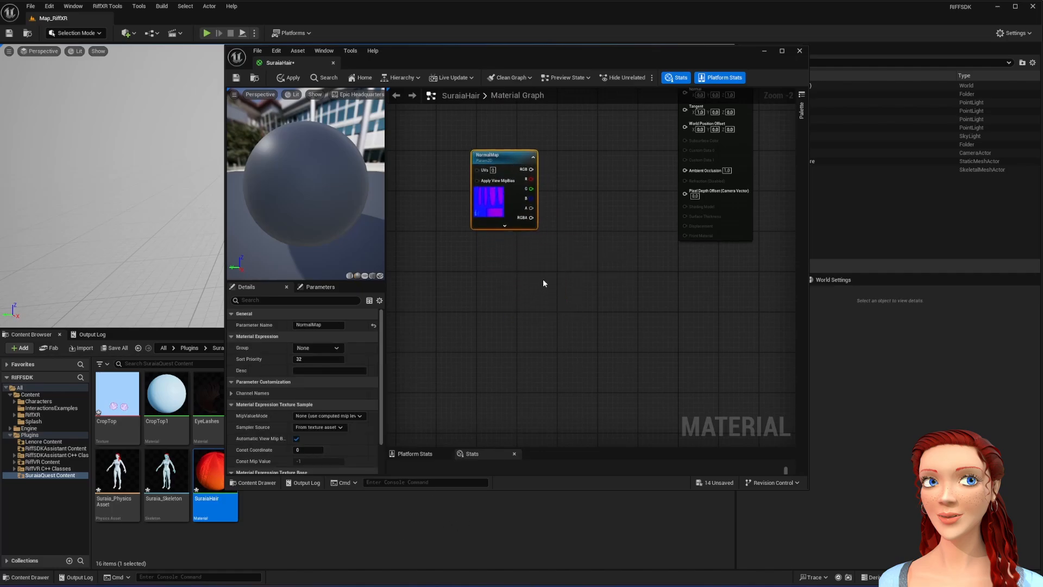
pyautogui.moveTo(593, 287); pyautogui.dragTo(566, 389, button='right')
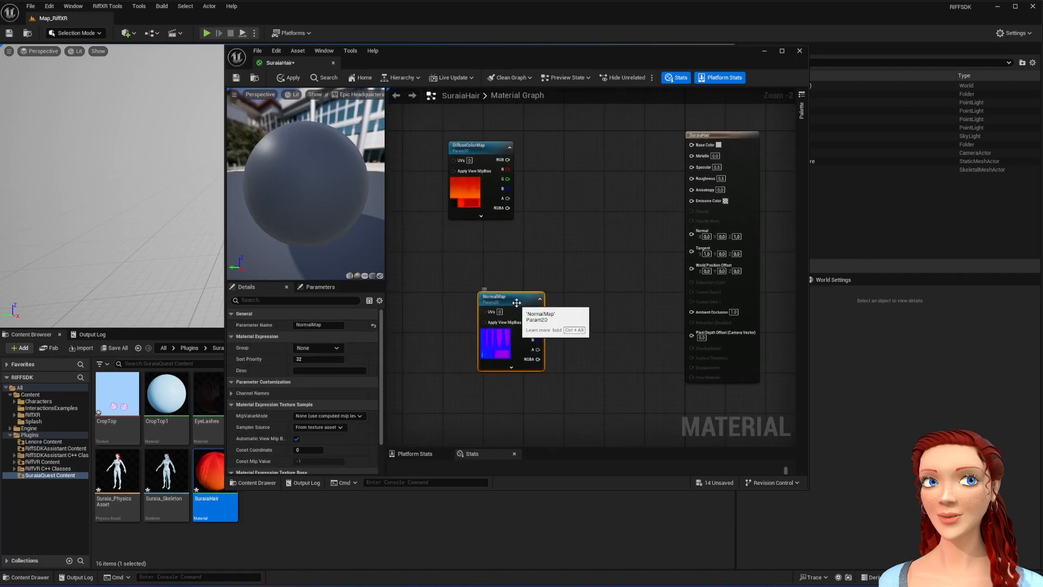
pyautogui.moveTo(514, 298); pyautogui.dragTo(489, 274)
# Step: Connect NormalMap RGB to Normal and DiffuseColorMap RGB to Base Color, and align both texture nodes vertically
pyautogui.moveTo(547, 54); pyautogui.dragTo(572, 43)
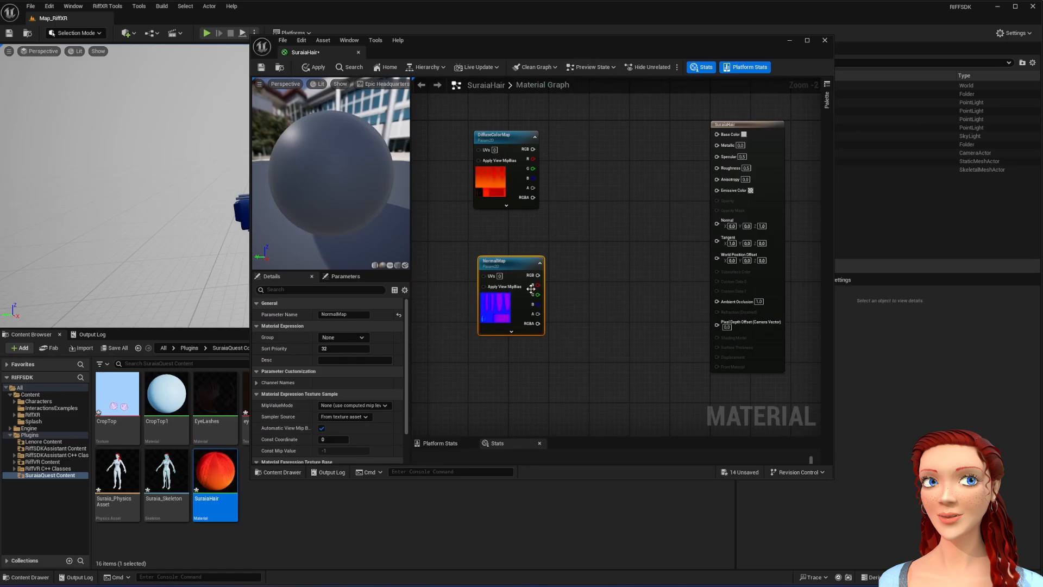
pyautogui.moveTo(538, 275); pyautogui.dragTo(716, 223)
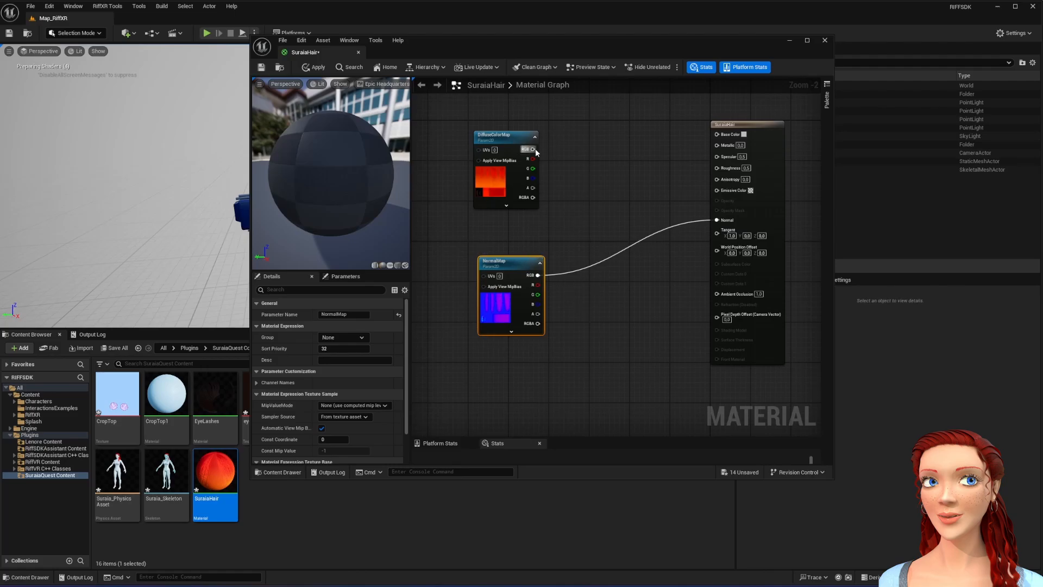
pyautogui.moveTo(532, 149); pyautogui.dragTo(717, 134)
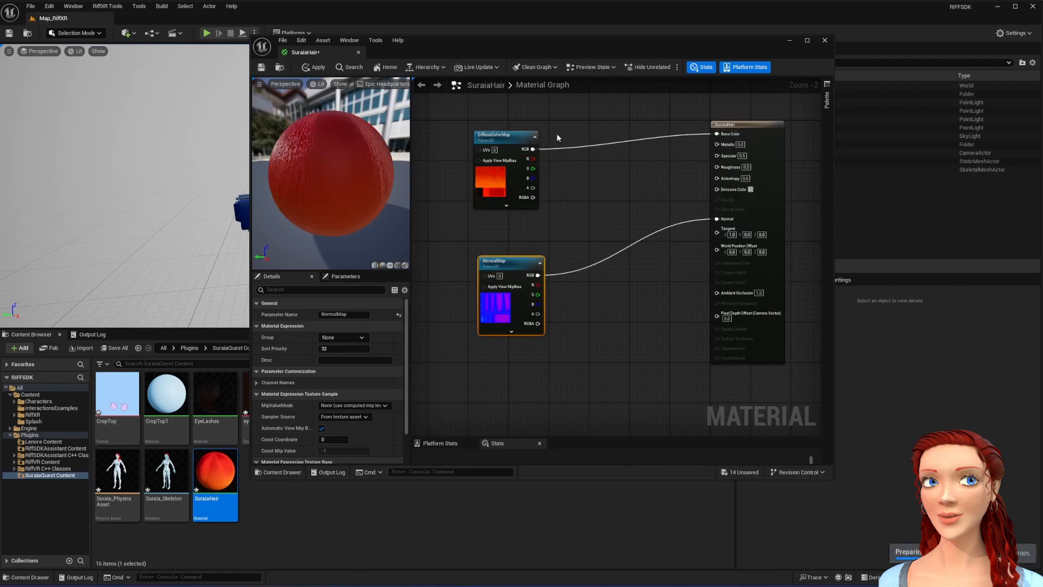
pyautogui.moveTo(518, 139); pyautogui.dragTo(535, 128)
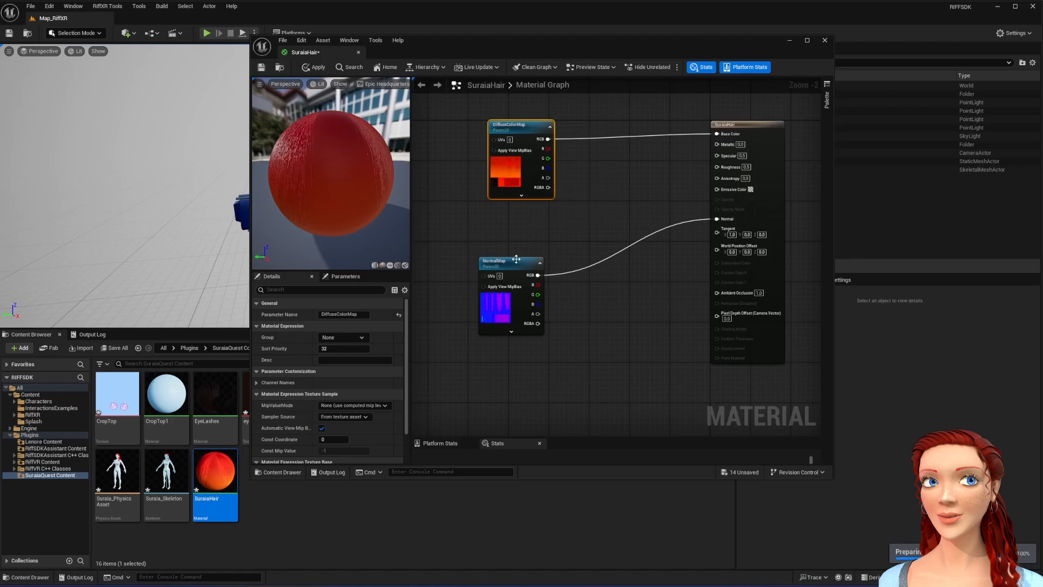
pyautogui.moveTo(504, 266); pyautogui.dragTo(514, 266)
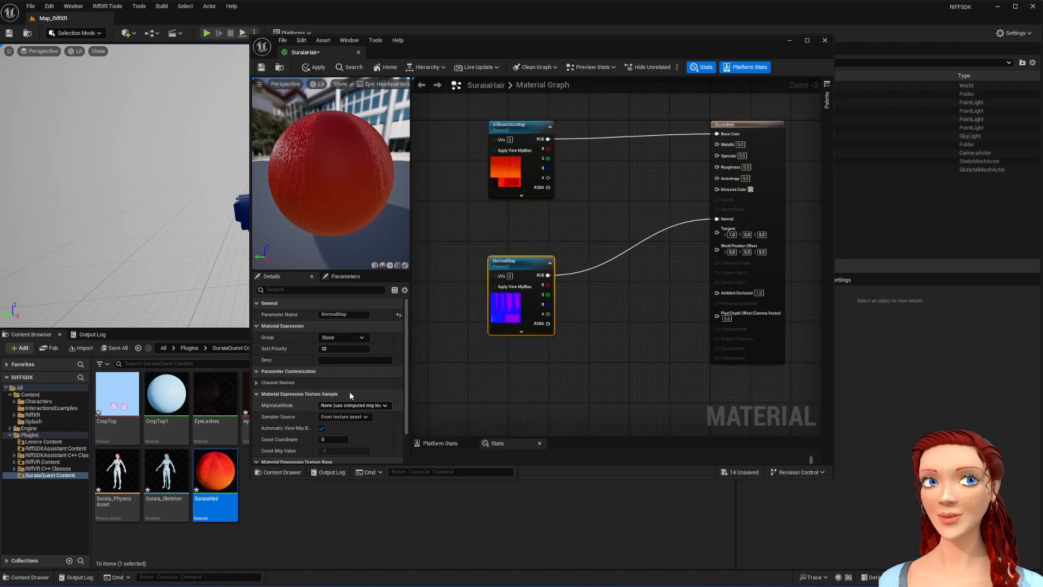
# Step: Make the SuraiaHair material two-sided and set its blend mode to Masked
pyautogui.click(772, 123)
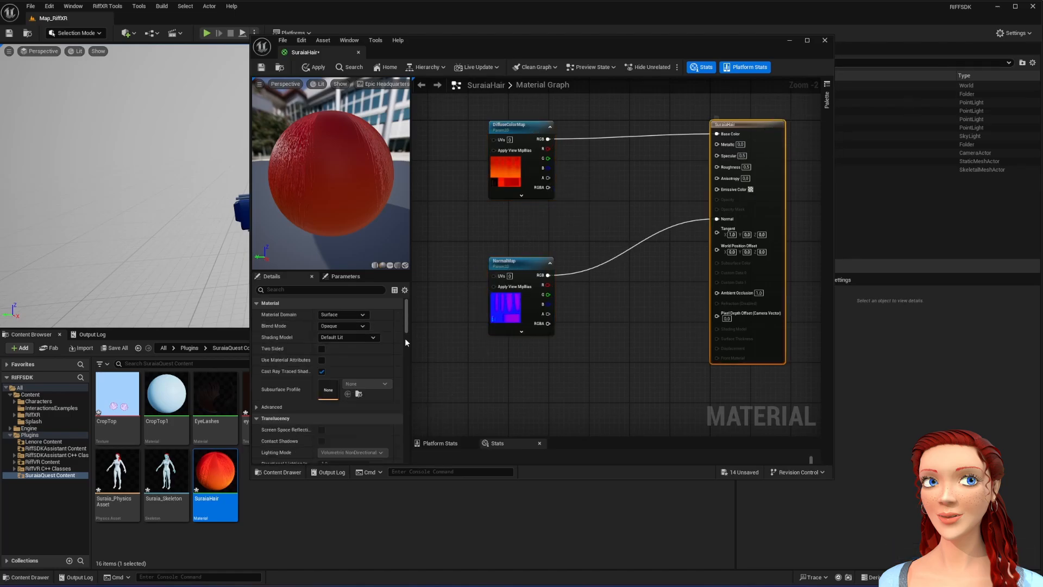
pyautogui.click(321, 349)
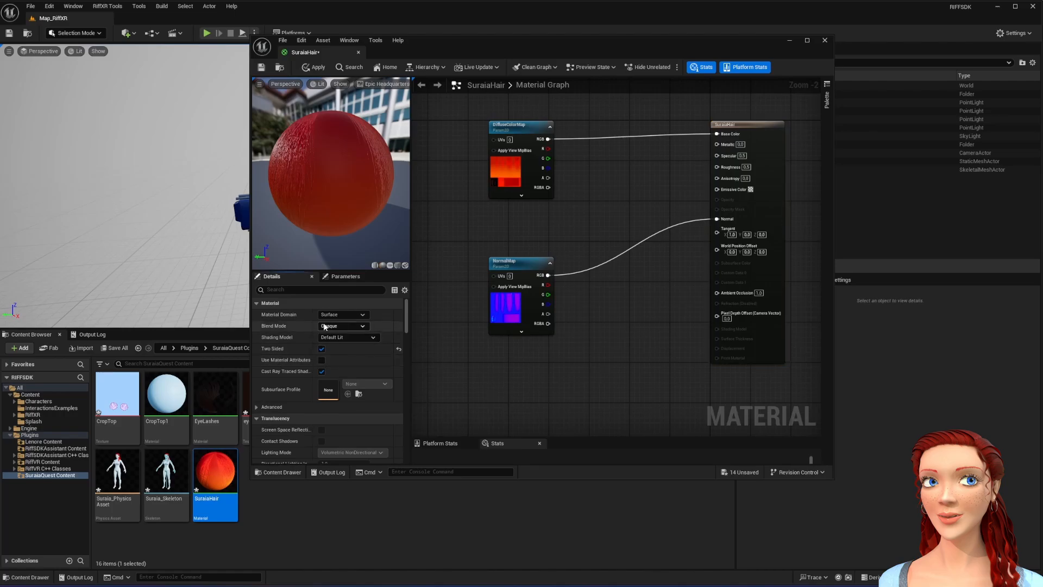
pyautogui.click(360, 327)
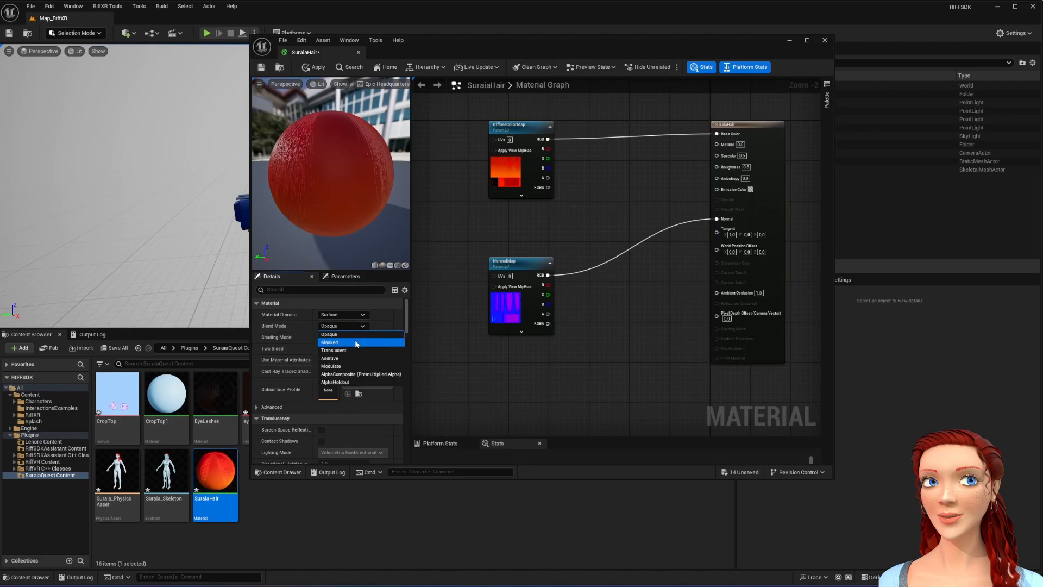
pyautogui.click(356, 343)
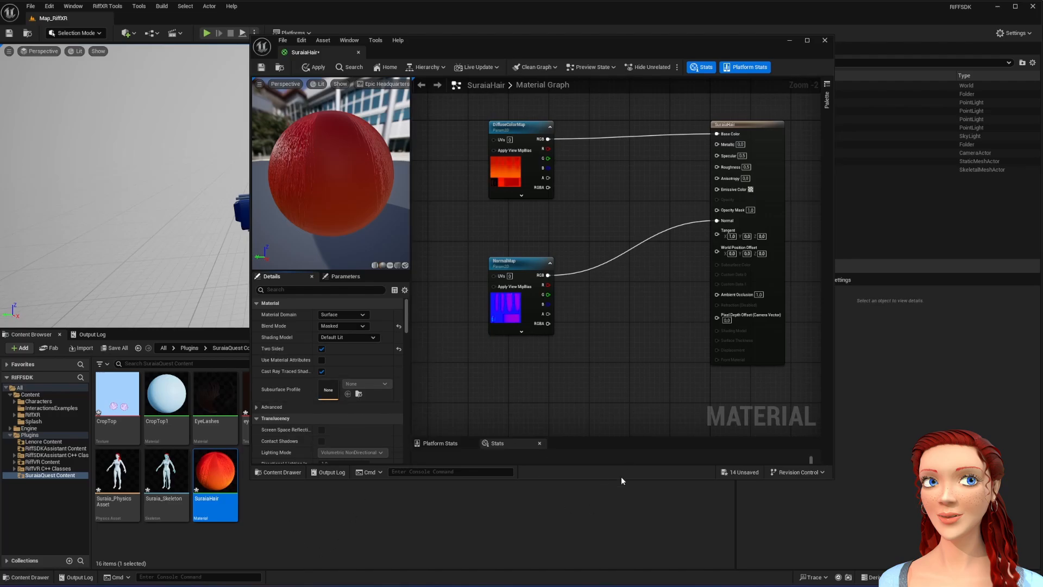
# Step: Add the Su_Hair_Red_opacity texture to the SuraiaHair graph and move the NormalMap node down to make room
pyautogui.moveTo(617, 478); pyautogui.dragTo(624, 306)
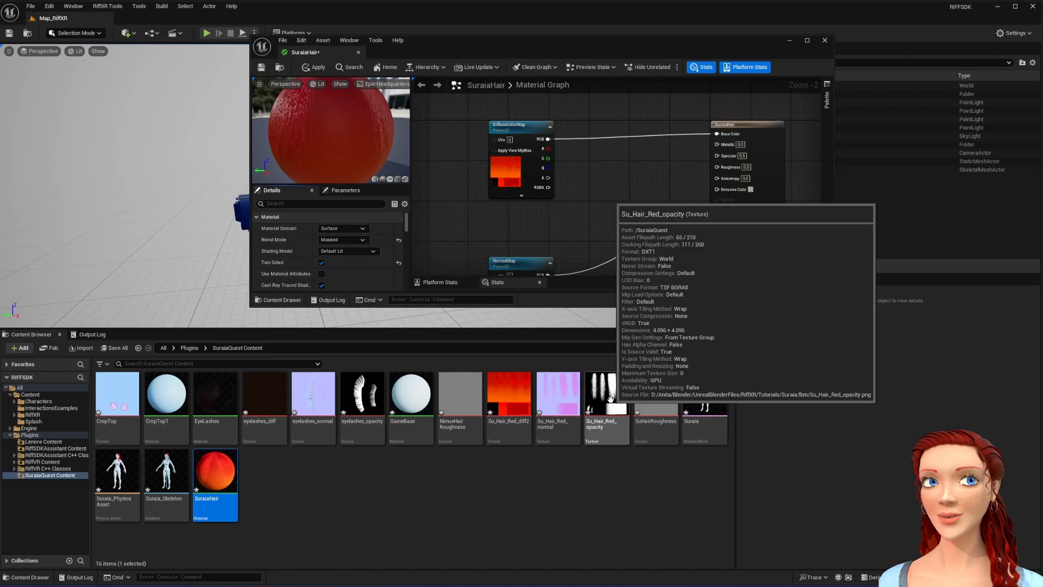
pyautogui.moveTo(611, 399); pyautogui.dragTo(442, 227)
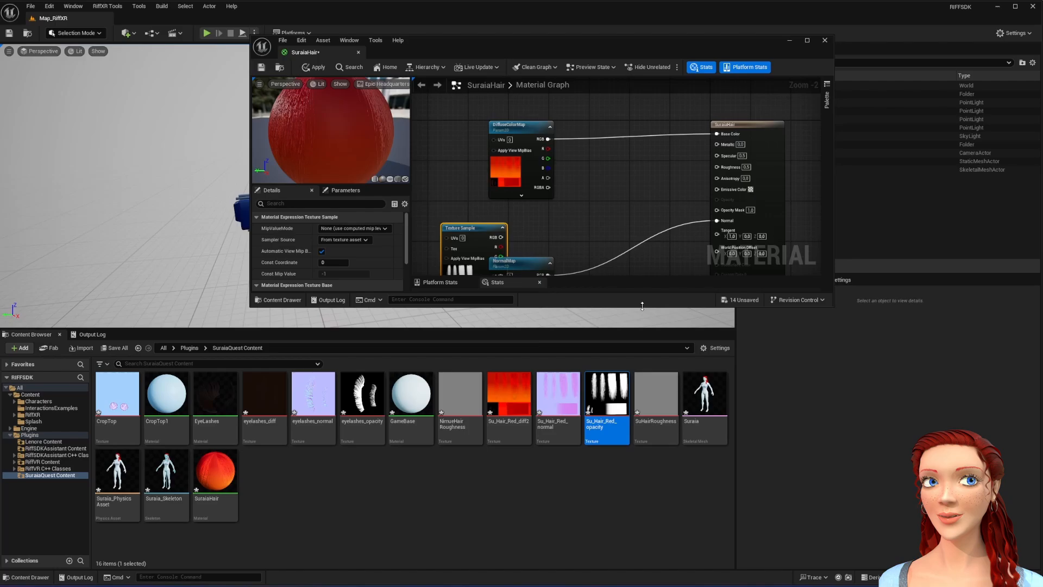
pyautogui.moveTo(643, 306); pyautogui.dragTo(644, 454)
pyautogui.moveTo(511, 262); pyautogui.dragTo(513, 323)
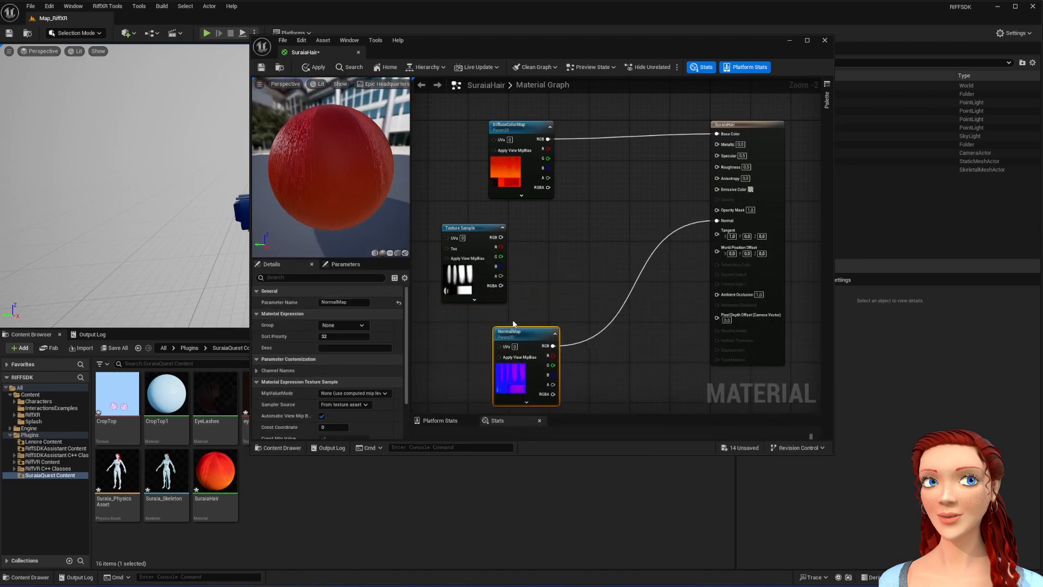
# Step: Connect the opacity texture's RGB output to Opacity Mask, line the node up under DiffuseColorMap, and apply the material
pyautogui.moveTo(480, 229); pyautogui.dragTo(717, 209)
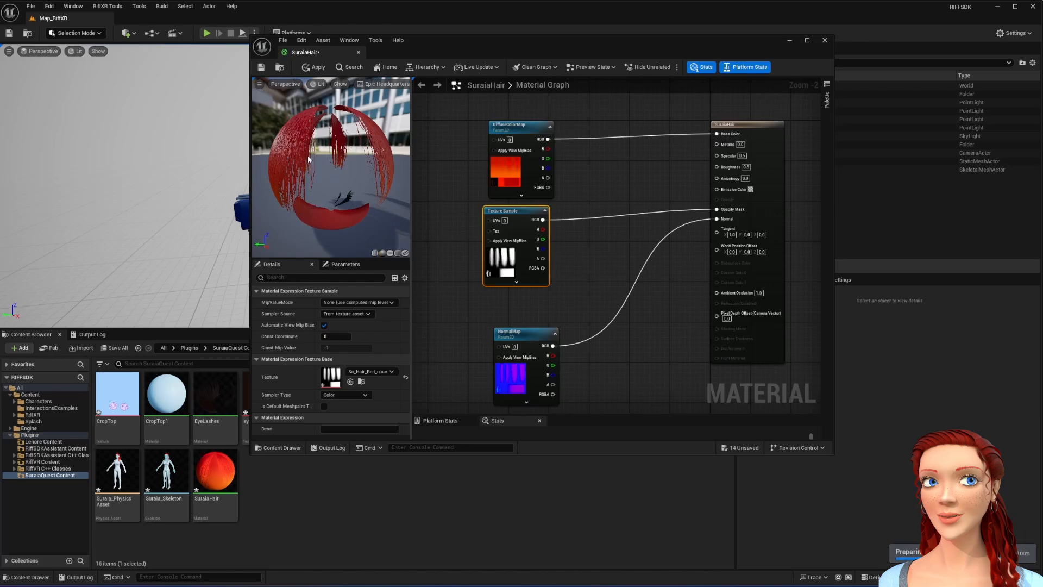
pyautogui.moveTo(354, 221); pyautogui.dragTo(323, 121)
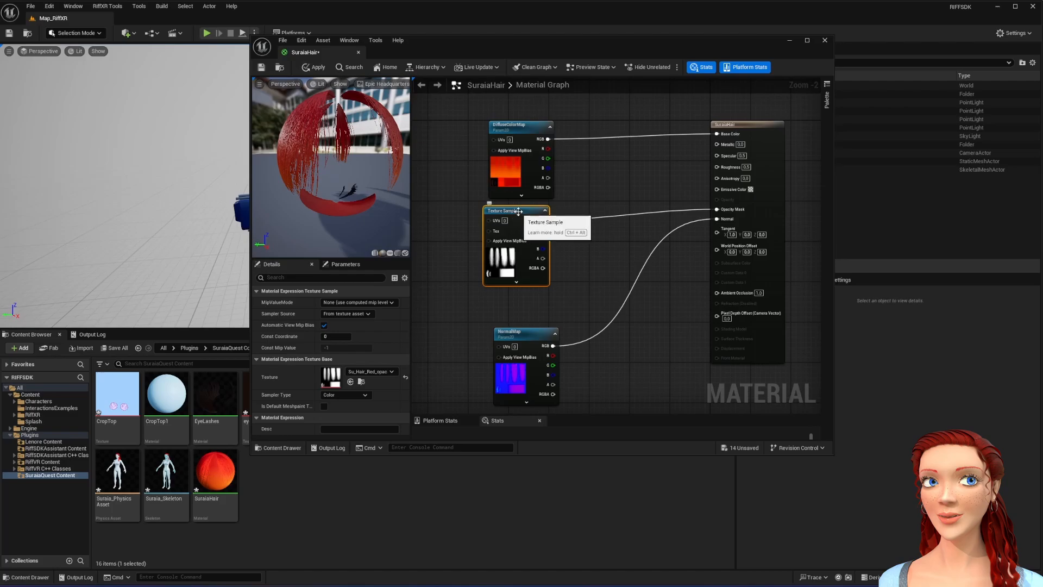
pyautogui.moveTo(520, 215); pyautogui.dragTo(525, 217)
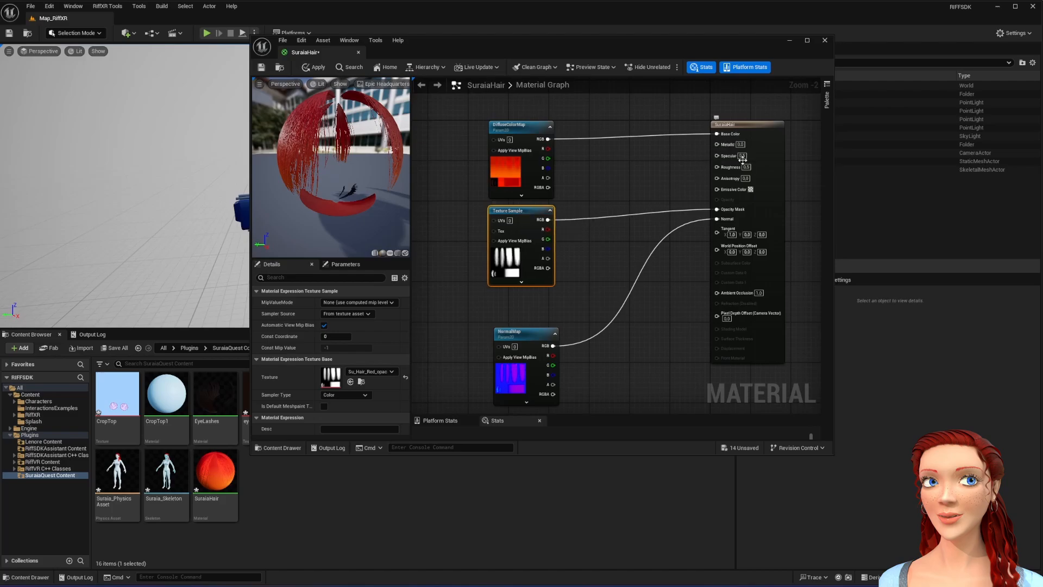
pyautogui.click(317, 68)
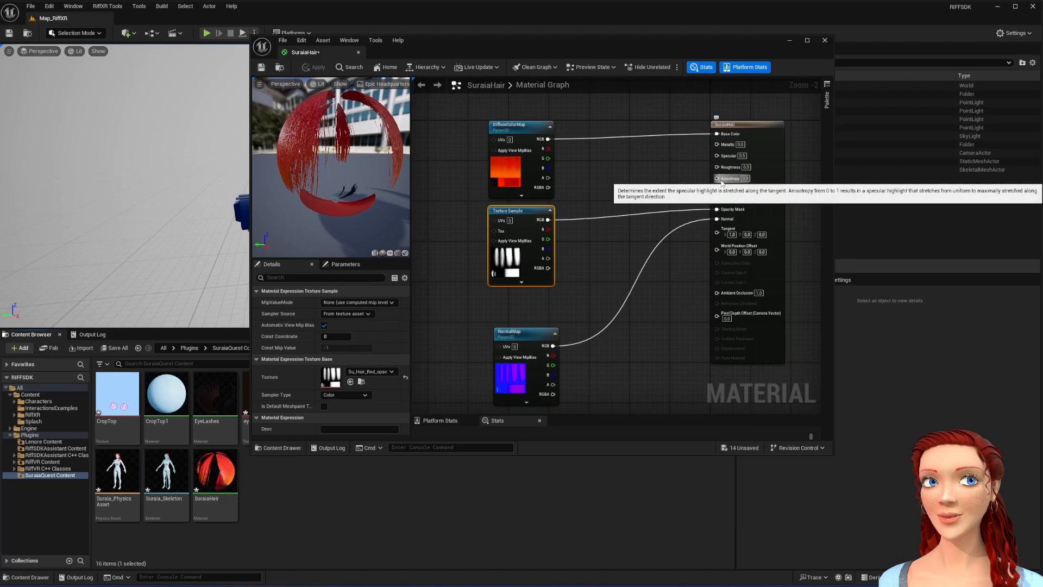
# Step: Set the SuraiaHair material's Anisotropy to 0,5 and apply the change
pyautogui.click(648, 169)
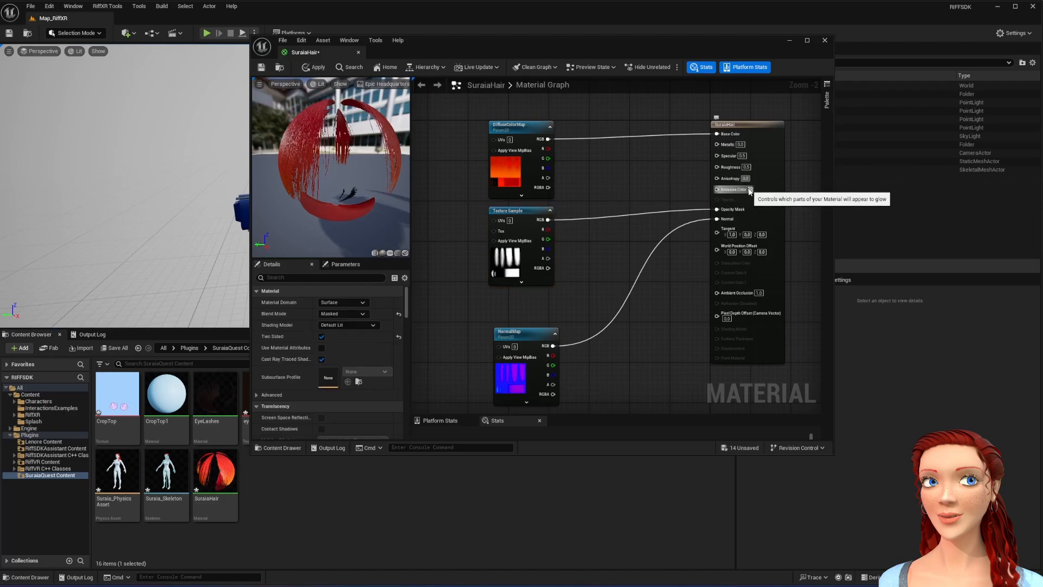
pyautogui.write('0,5')
pyautogui.press('Return')
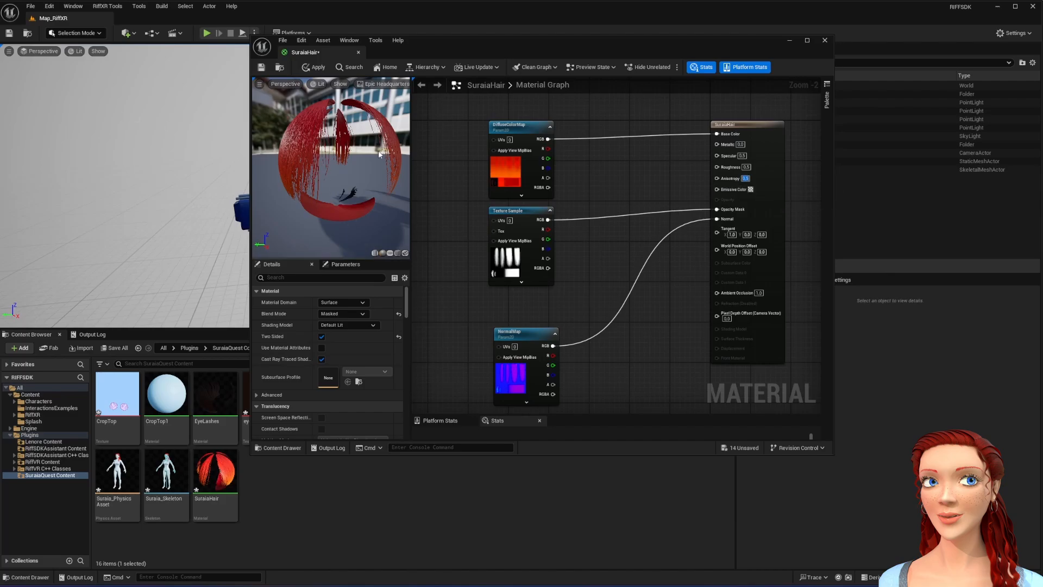
pyautogui.click(315, 67)
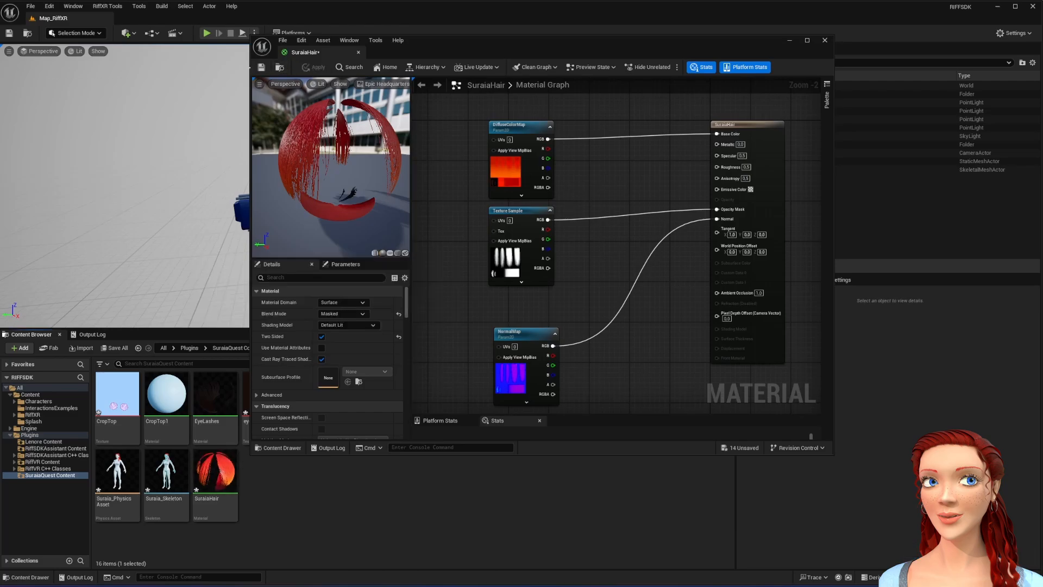
# Step: Save and close the SuraiaHair material, and save all remaining unsaved assets
pyautogui.click(261, 66)
pyautogui.click(824, 41)
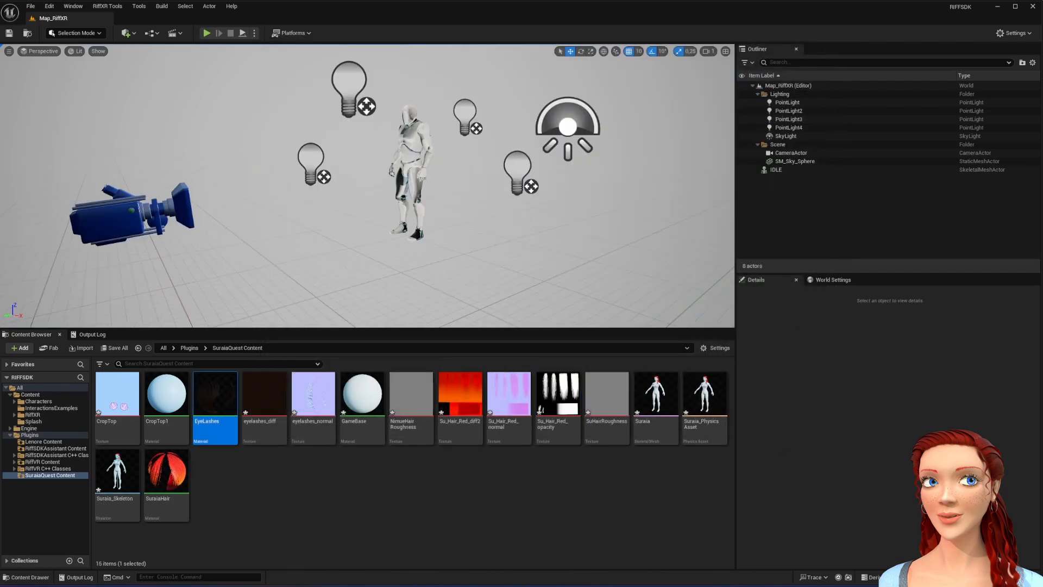
pyautogui.click(114, 347)
pyautogui.click(384, 391)
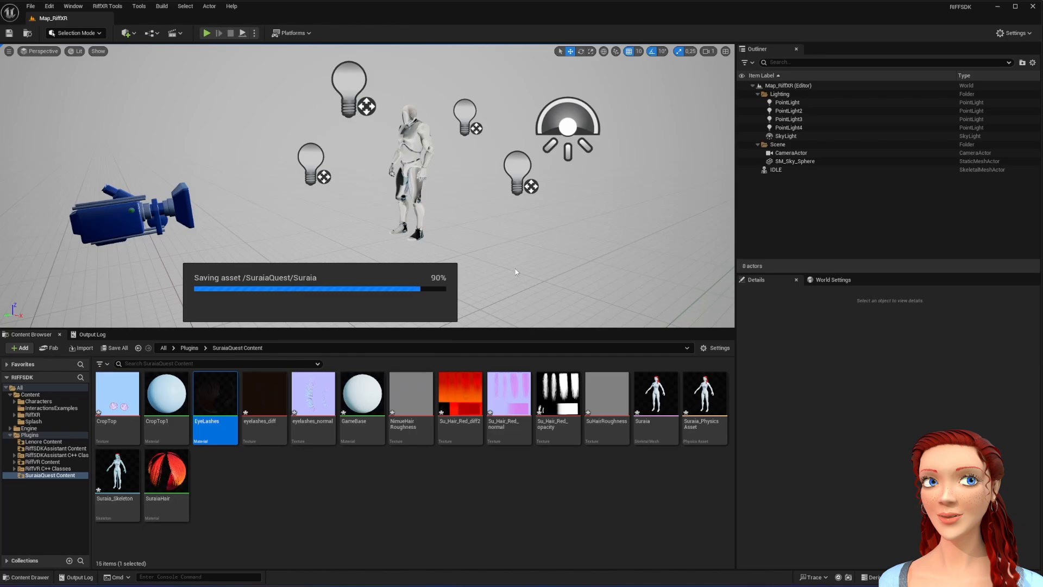
# Step: Open the Suraia skeletal mesh and examine the hair, eyelashes and crop top up close
pyautogui.click(650, 403)
pyautogui.doubleClick(650, 403)
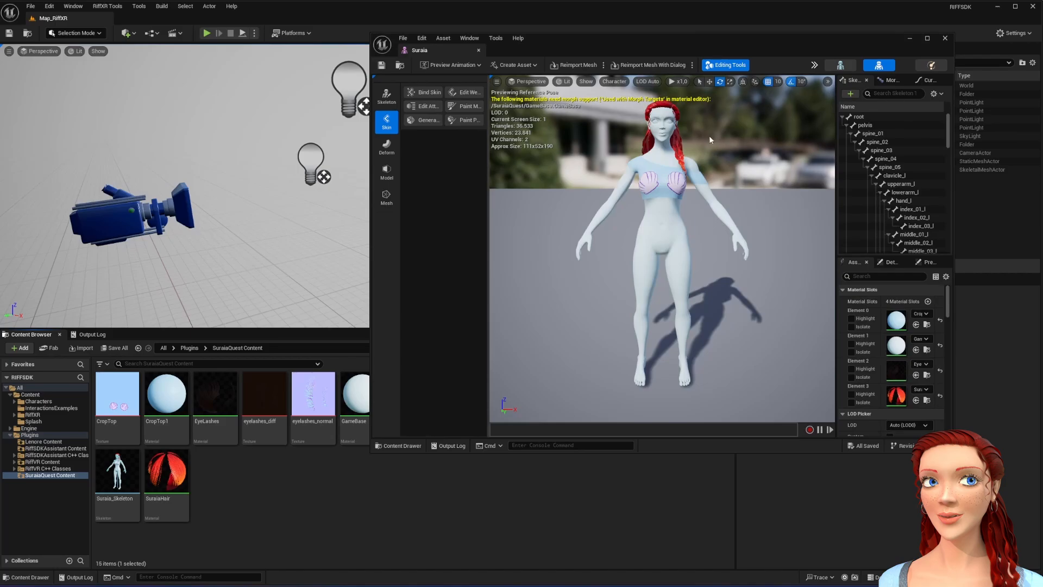
pyautogui.scroll(3, 695, 156)
pyautogui.moveTo(698, 157)
pyautogui.mouseDown()
pyautogui.moveTo(609, 154)
pyautogui.moveTo(689, 136)
pyautogui.moveTo(690, 116)
pyautogui.moveTo(691, 163)
pyautogui.moveTo(686, 155)
pyautogui.moveTo(697, 157)
pyautogui.mouseUp()
pyautogui.moveTo(697, 157); pyautogui.dragTo(675, 125, button='middle')
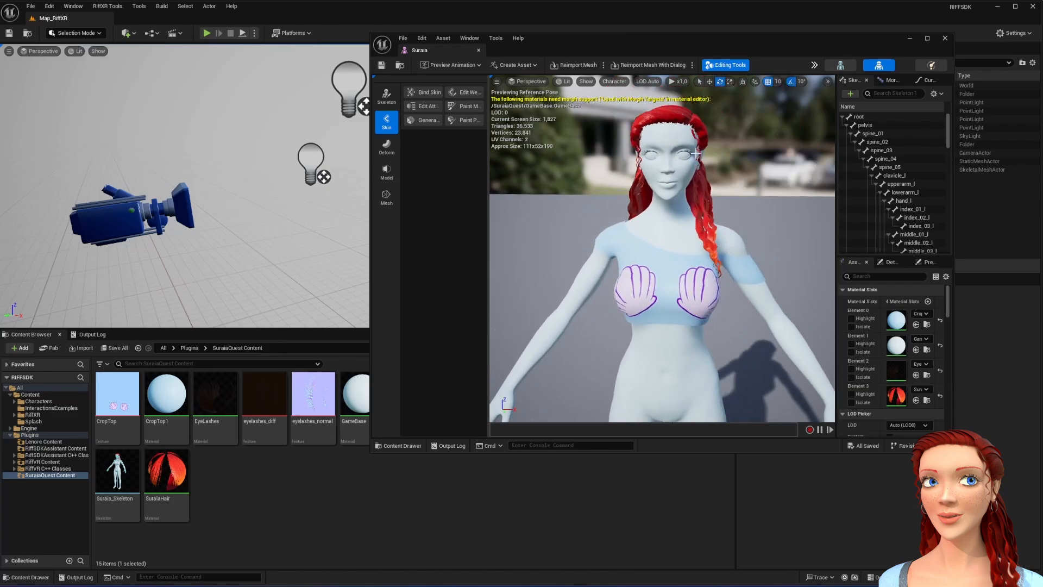
# Step: Examine the face, eyelashes, hair and uncoloured body on the Suraia skeletal mesh up close, and close the mesh editor
pyautogui.moveTo(696, 154); pyautogui.dragTo(716, 144, button='right')
pyautogui.scroll(1, 697, 154)
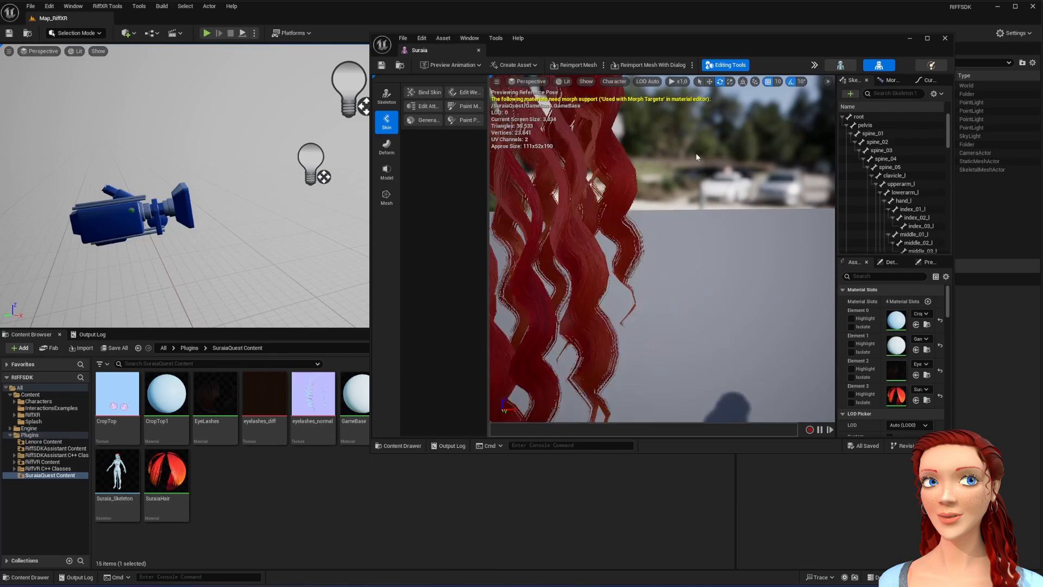
pyautogui.scroll(-1, 674, 152)
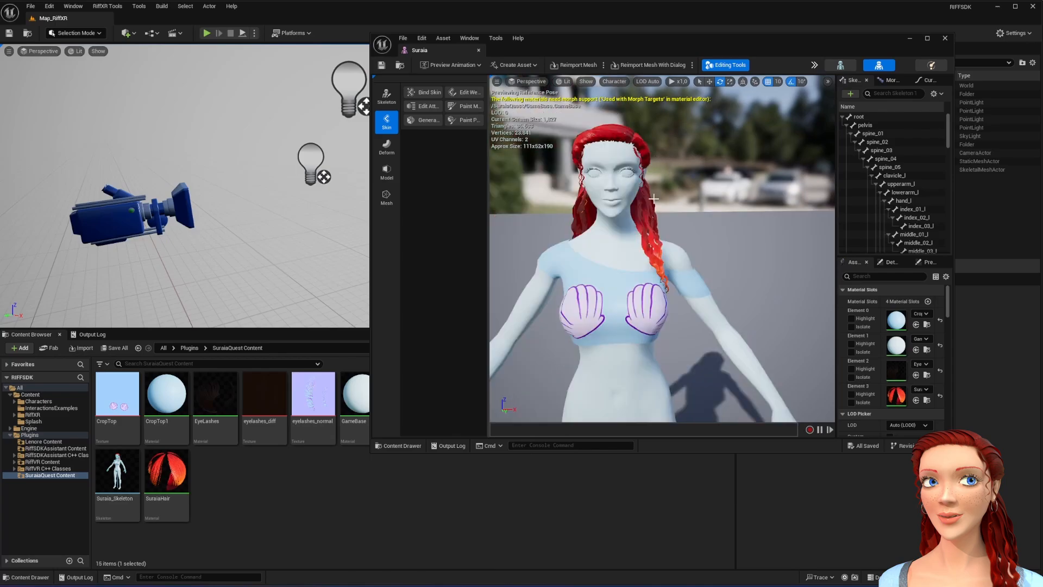
pyautogui.press('w')
pyautogui.moveTo(651, 199); pyautogui.dragTo(601, 199, button='right')
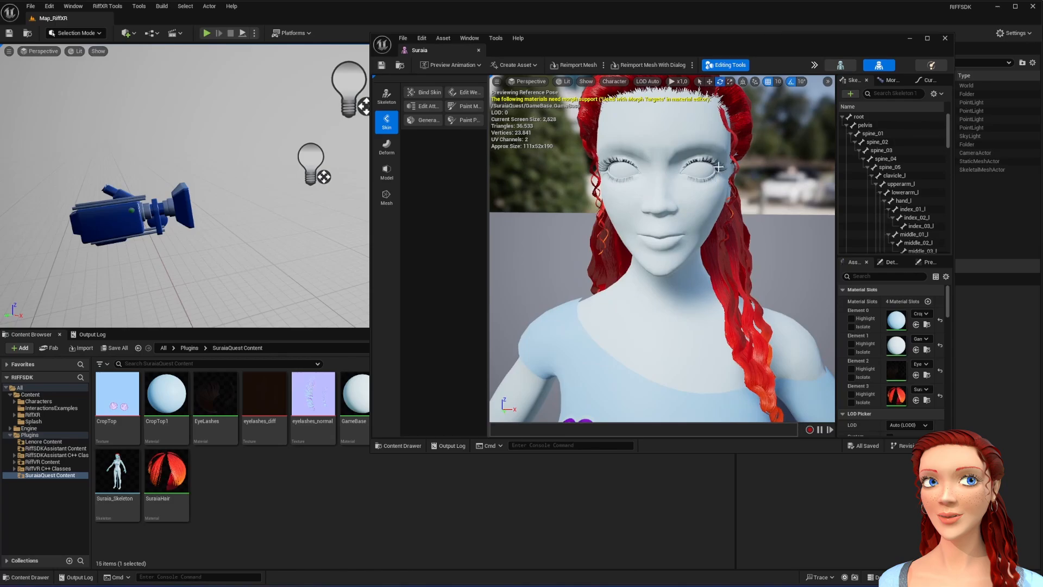
pyautogui.click(736, 238)
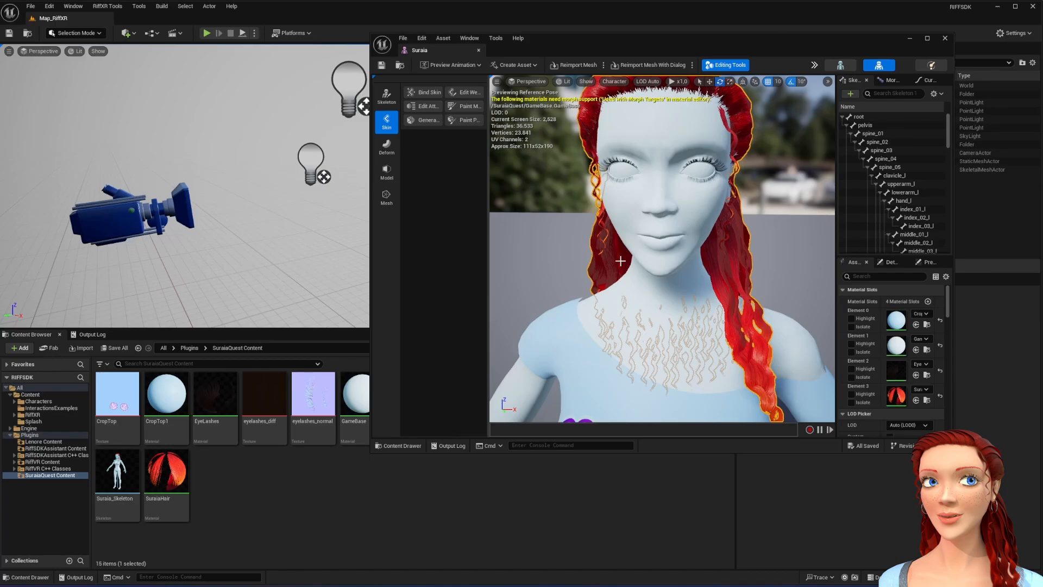
pyautogui.scroll(-5, 621, 261)
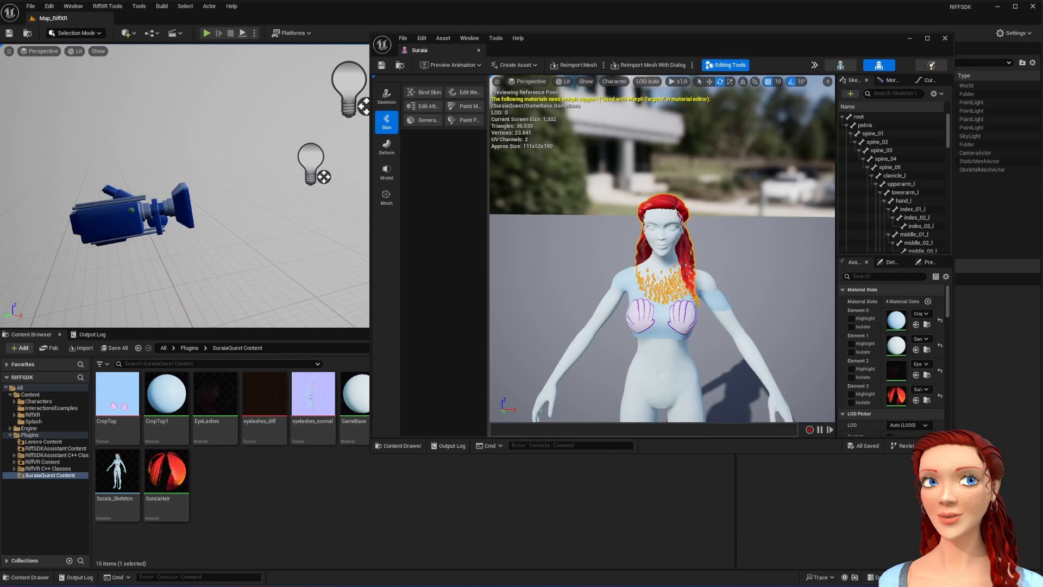
pyautogui.click(670, 372)
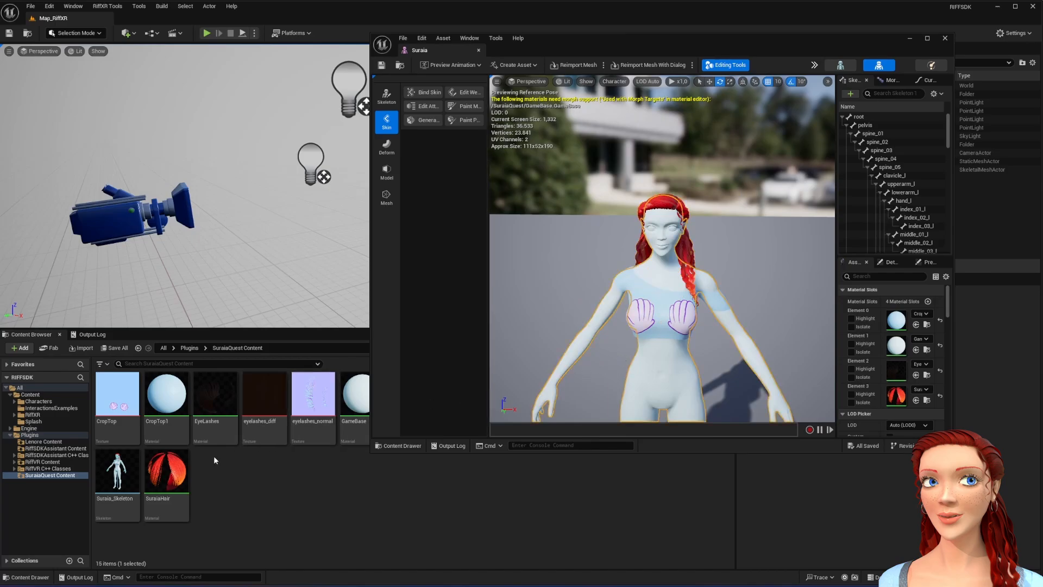
pyautogui.click(354, 403)
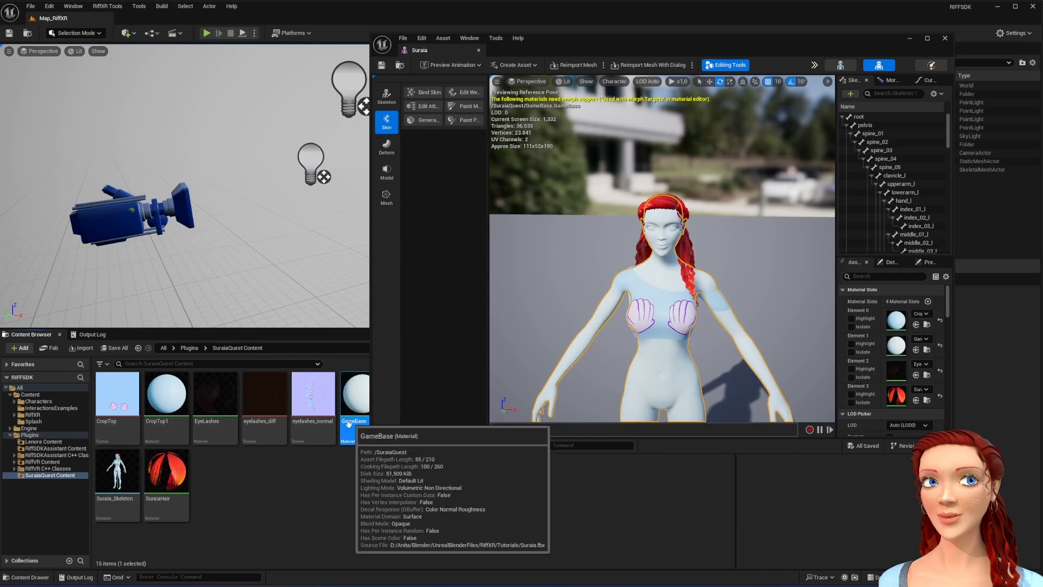
pyautogui.click(945, 38)
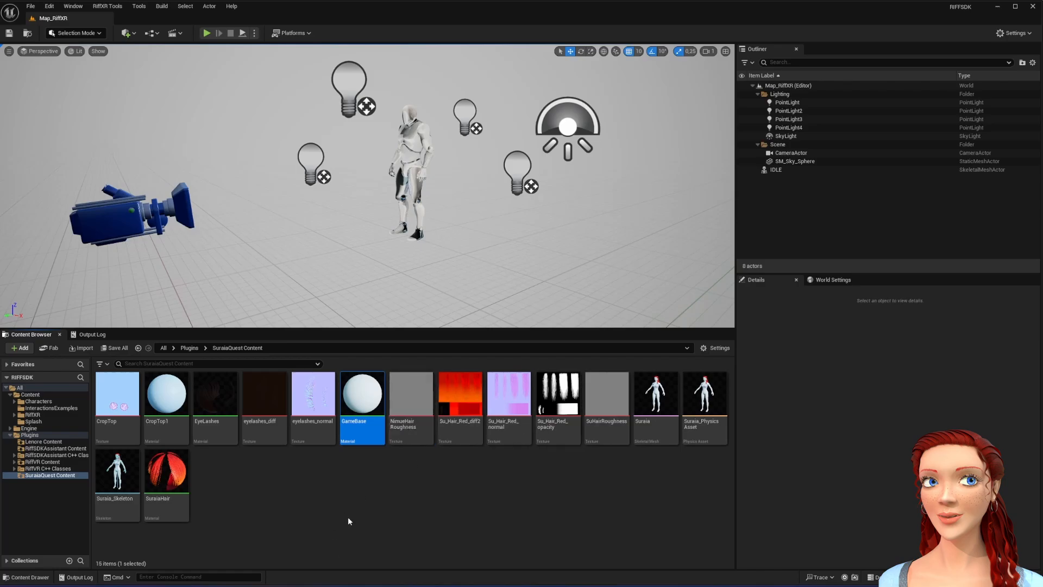
# Step: Import SBMermaidLeggings.png, SuraiaBaseNudeRoughness.png, SuraiaBaseEmission.png and SuraiaBaseNormals.png from the Suraia avatar folder into the SuraiaQuest content folder
pyautogui.hotkey('alt', 'Tab')
pyautogui.moveTo(326, 193); pyautogui.dragTo(346, 86)
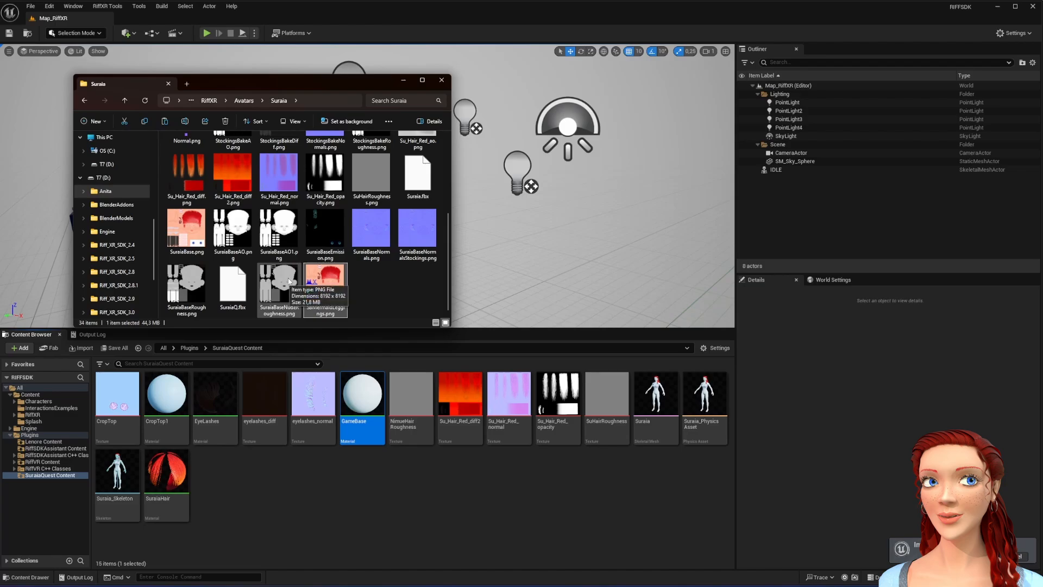
pyautogui.moveTo(290, 281); pyautogui.dragTo(290, 490)
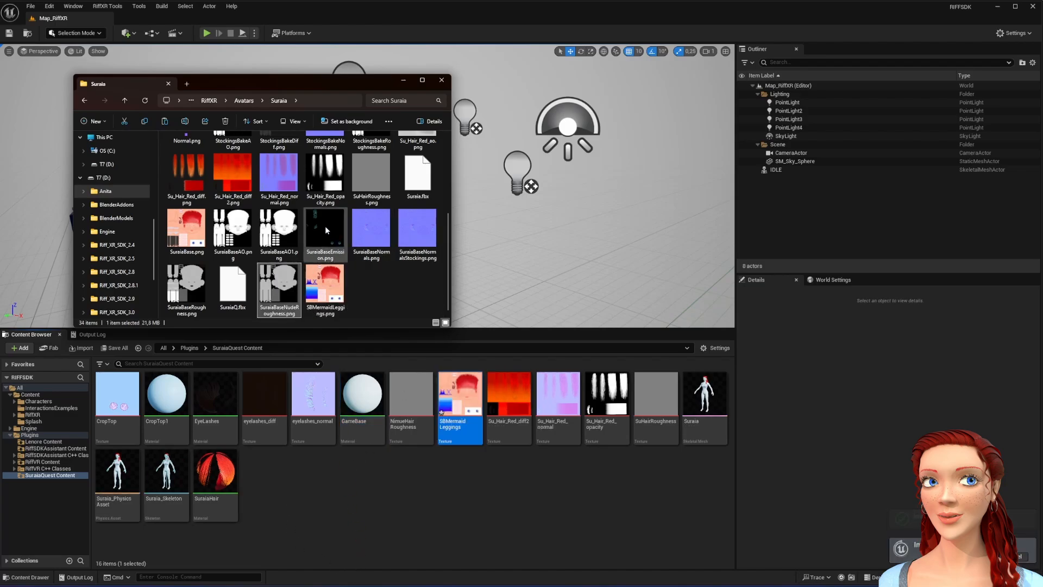
pyautogui.moveTo(326, 230); pyautogui.dragTo(418, 534)
pyautogui.moveTo(288, 496); pyautogui.dragTo(288, 495)
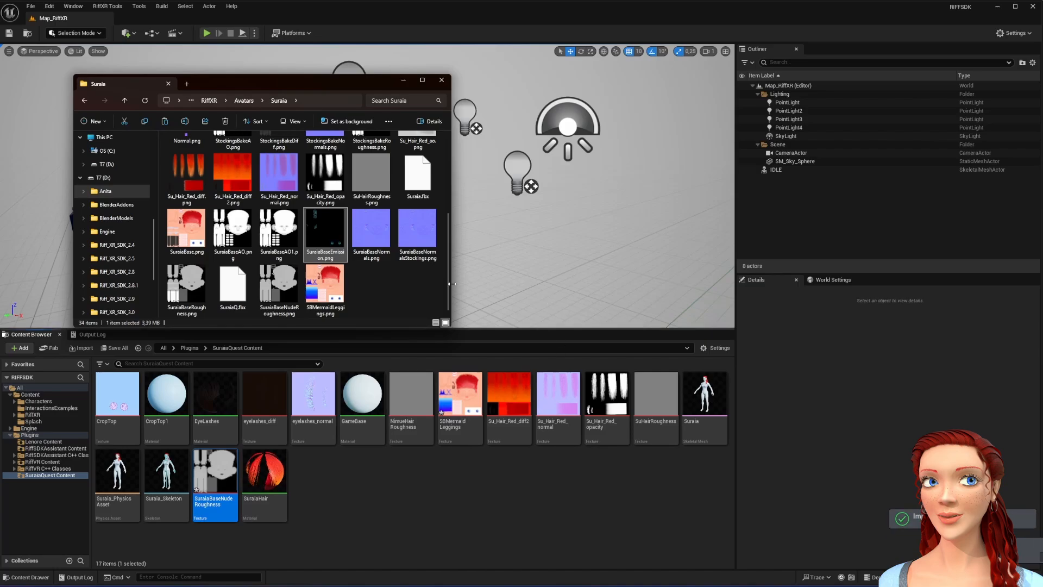
pyautogui.moveTo(371, 231); pyautogui.dragTo(384, 507)
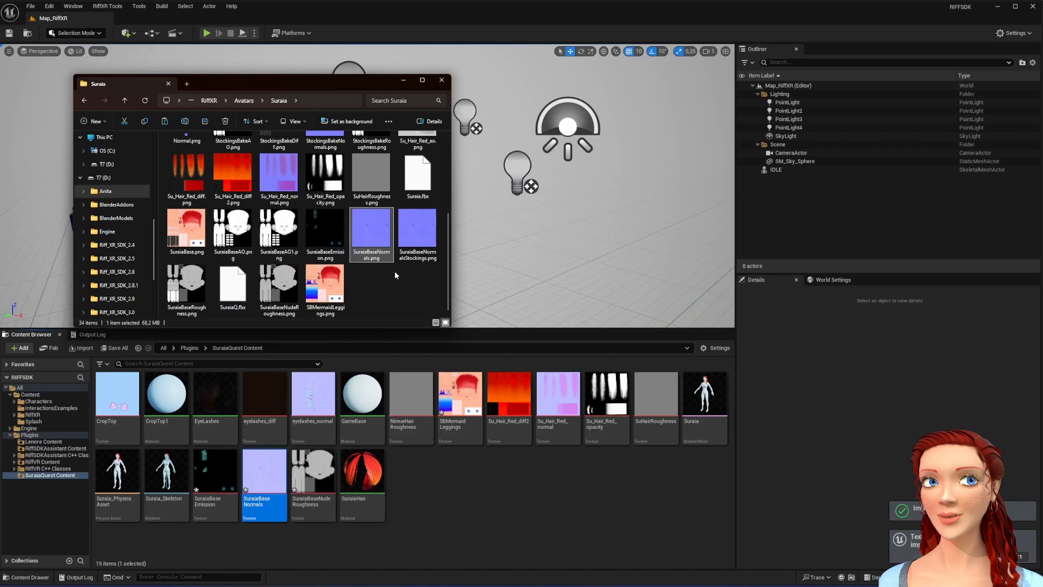
pyautogui.scroll(3, 410, 273)
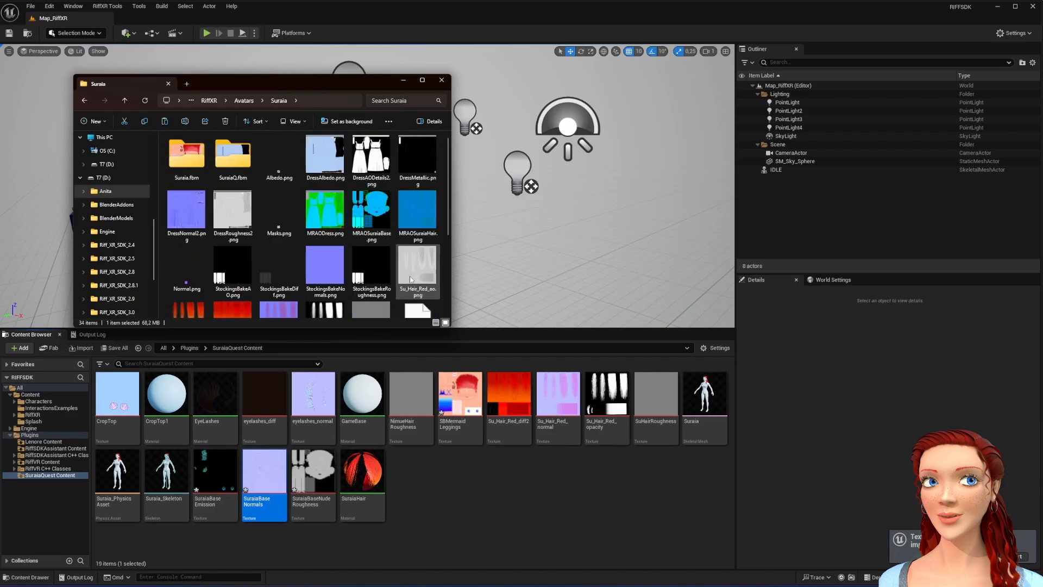
pyautogui.scroll(-3, 410, 279)
pyautogui.click(403, 80)
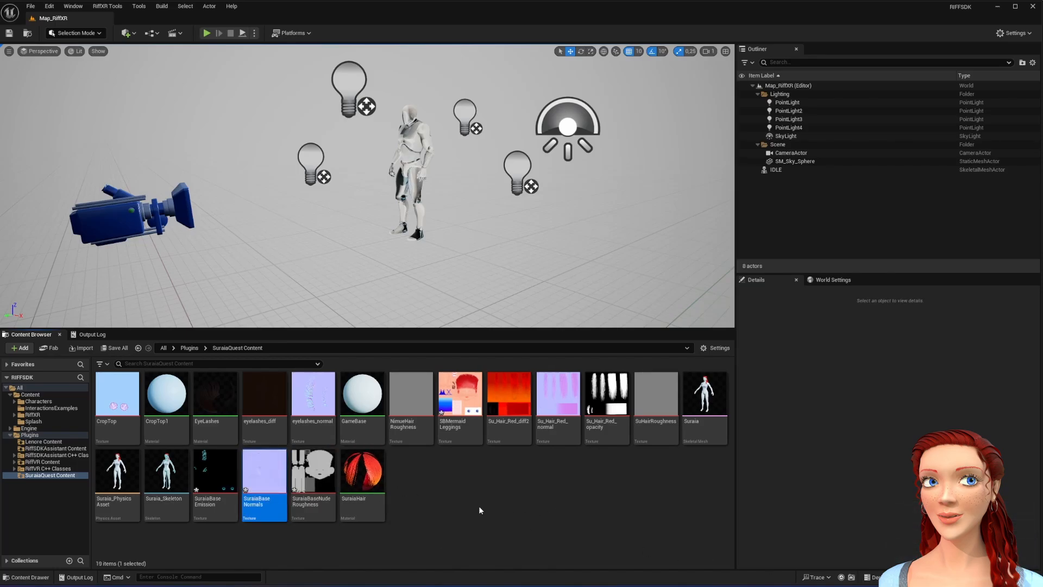
# Step: Open the GameBase material and delete all imported nodes feeding its main material node
pyautogui.click(365, 405)
pyautogui.doubleClick(365, 405)
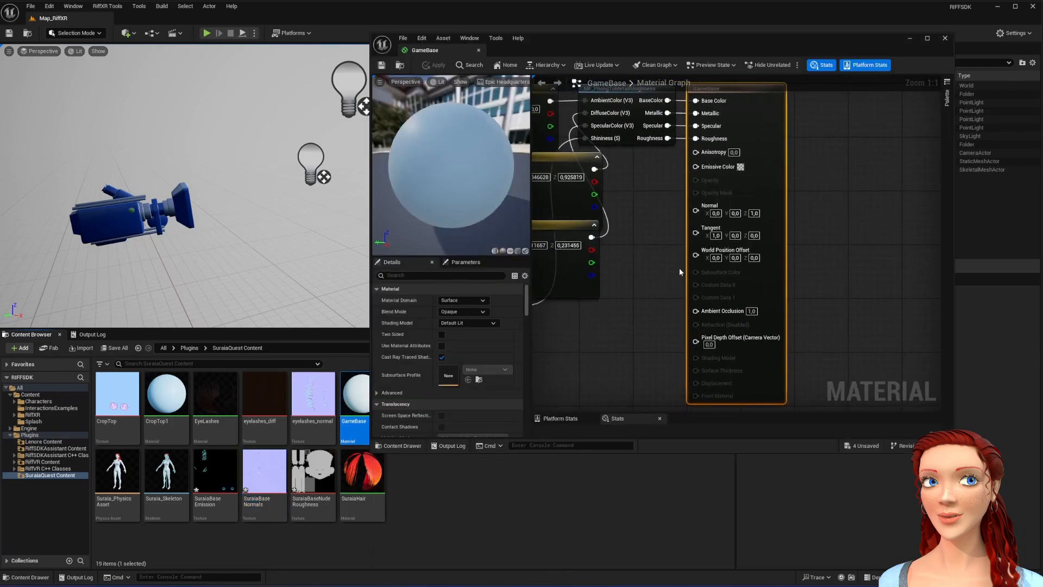
pyautogui.scroll(-3, 679, 269)
pyautogui.moveTo(614, 318); pyautogui.dragTo(700, 322, button='right')
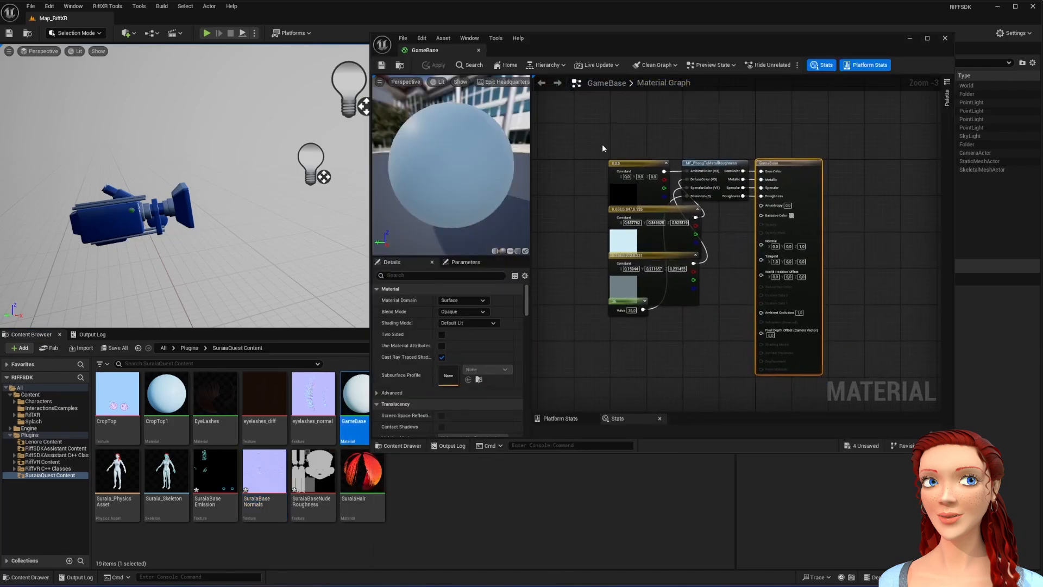
pyautogui.moveTo(602, 145); pyautogui.dragTo(696, 310)
pyautogui.press('Delete')
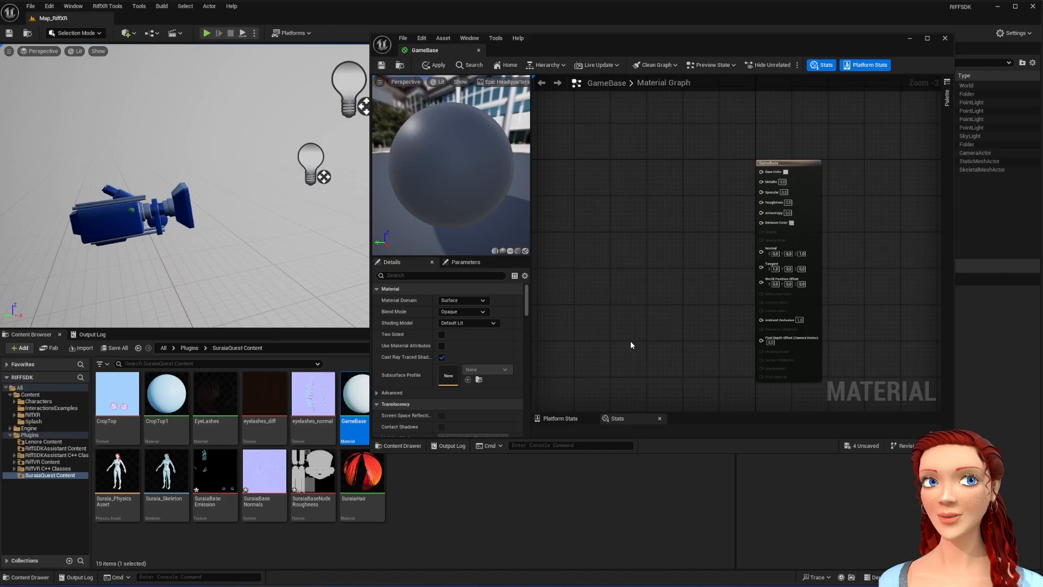
# Step: Add the SuraiaBaseNudeRoughness, SuraiaBaseNormals and SBMermaidLeggings textures to the GameBase graph, and connect the SBMermaidLeggings RGB output to Base Color
pyautogui.moveTo(313, 478); pyautogui.dragTo(587, 268)
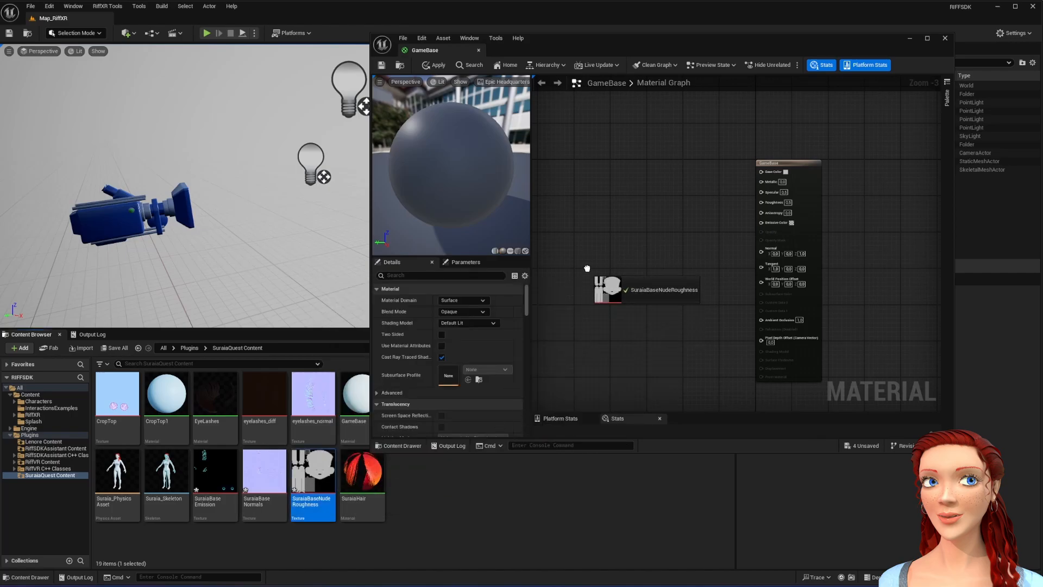
pyautogui.moveTo(265, 479); pyautogui.dragTo(600, 365)
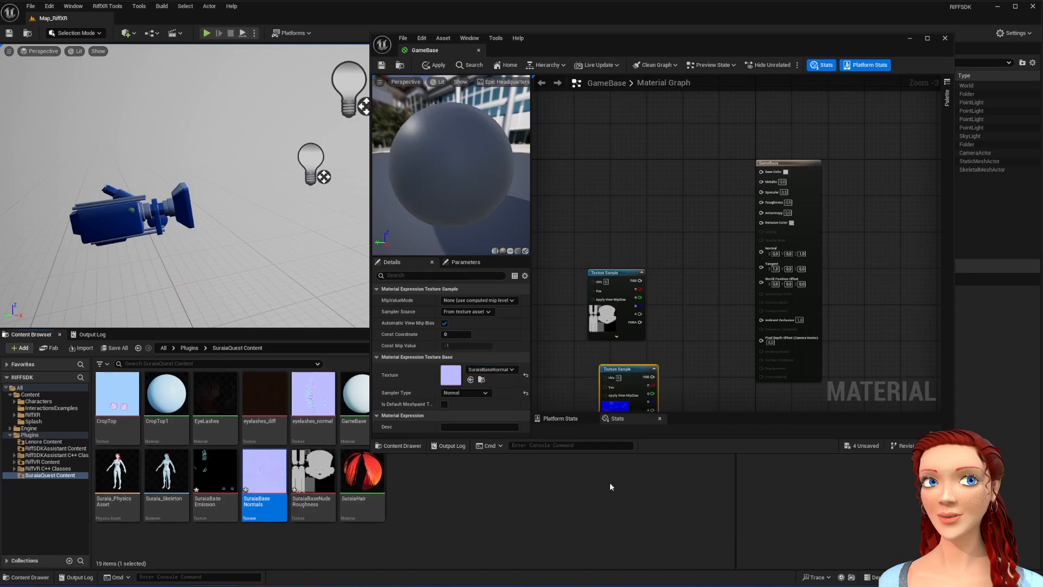
pyautogui.moveTo(697, 455); pyautogui.dragTo(697, 331)
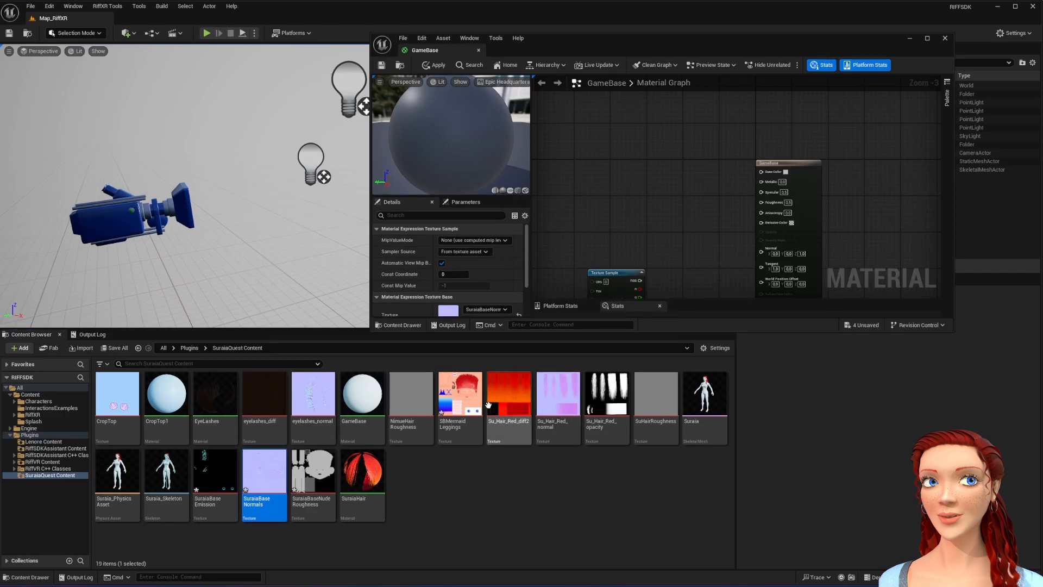
pyautogui.moveTo(460, 402); pyautogui.dragTo(763, 174)
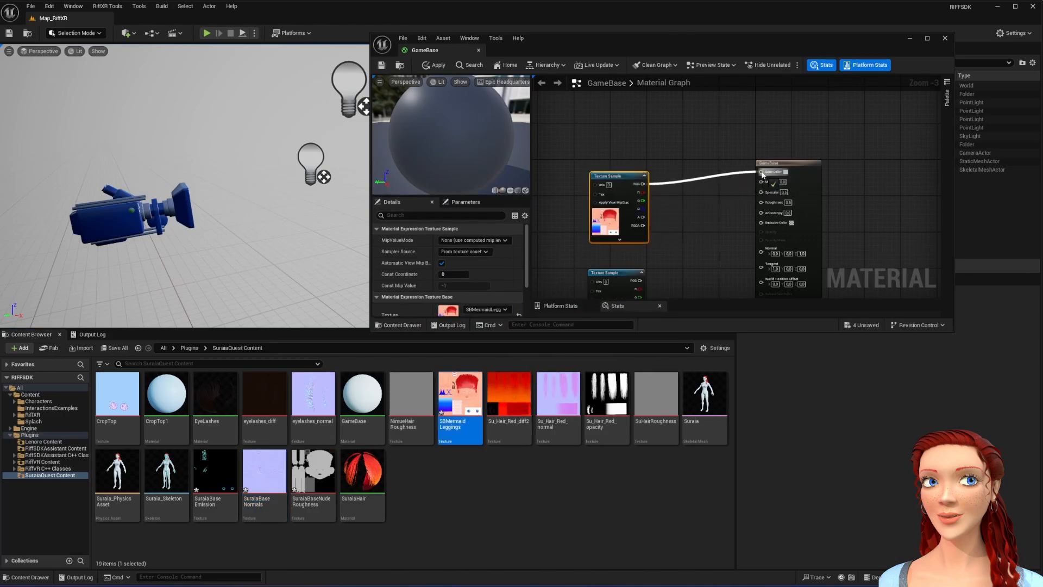
pyautogui.moveTo(631, 181); pyautogui.dragTo(639, 169)
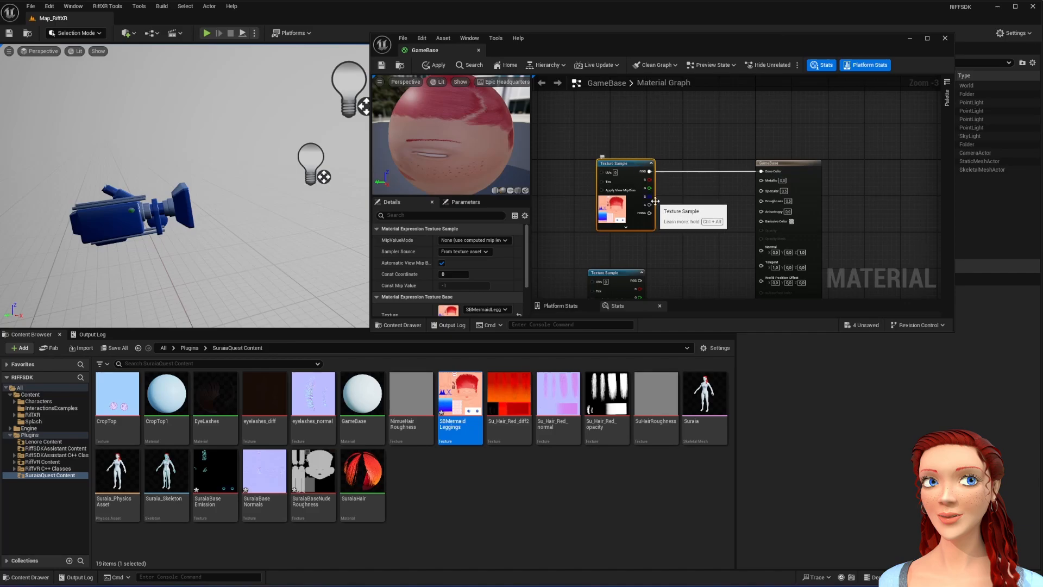
# Step: Connect the SuraiaBaseNudeRoughness texture's RGB output to Roughness and the SuraiaBaseNormals texture's RGB output to Normal
pyautogui.moveTo(685, 216); pyautogui.dragTo(660, 217, button='right')
pyautogui.moveTo(620, 235); pyautogui.dragTo(738, 155)
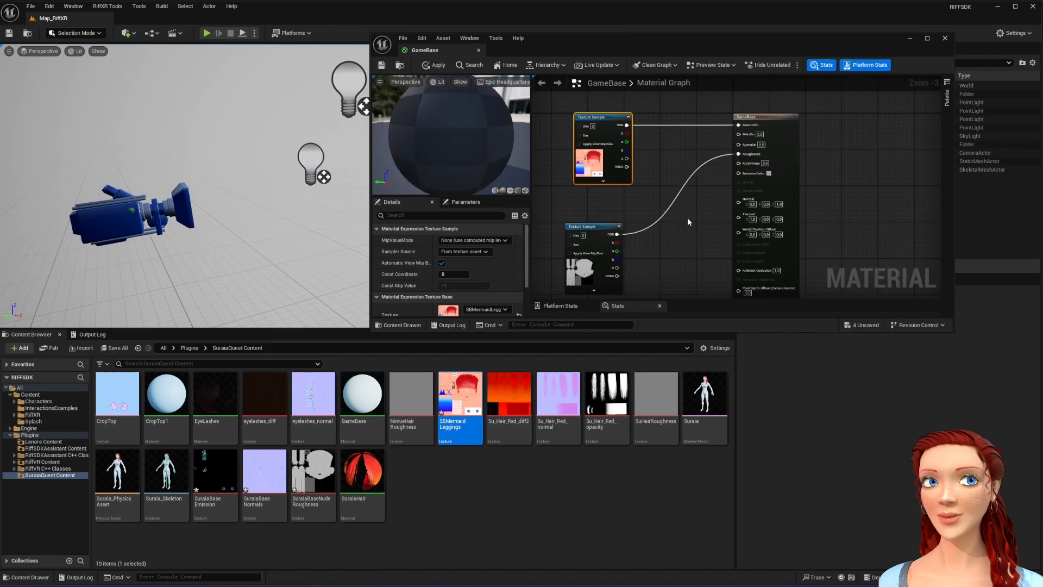
pyautogui.moveTo(687, 218); pyautogui.dragTo(686, 184, button='right')
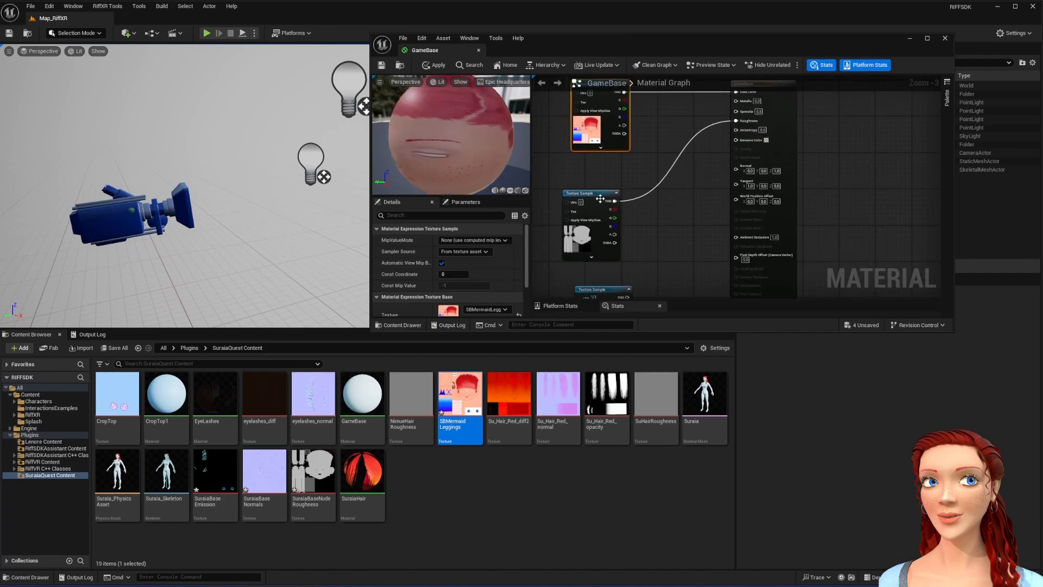
pyautogui.moveTo(664, 265); pyautogui.dragTo(653, 203, button='right')
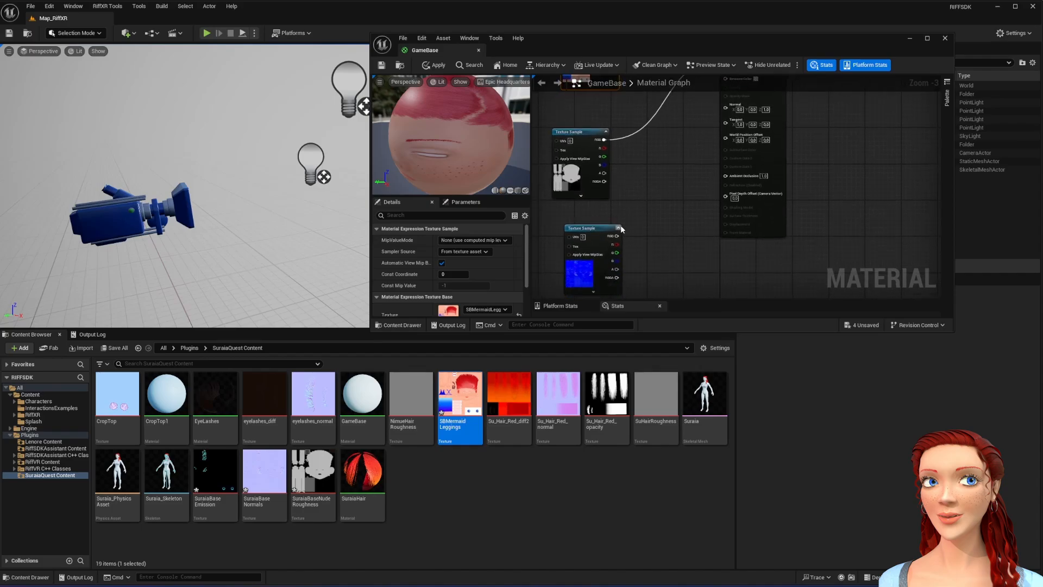
pyautogui.moveTo(615, 236); pyautogui.dragTo(726, 110)
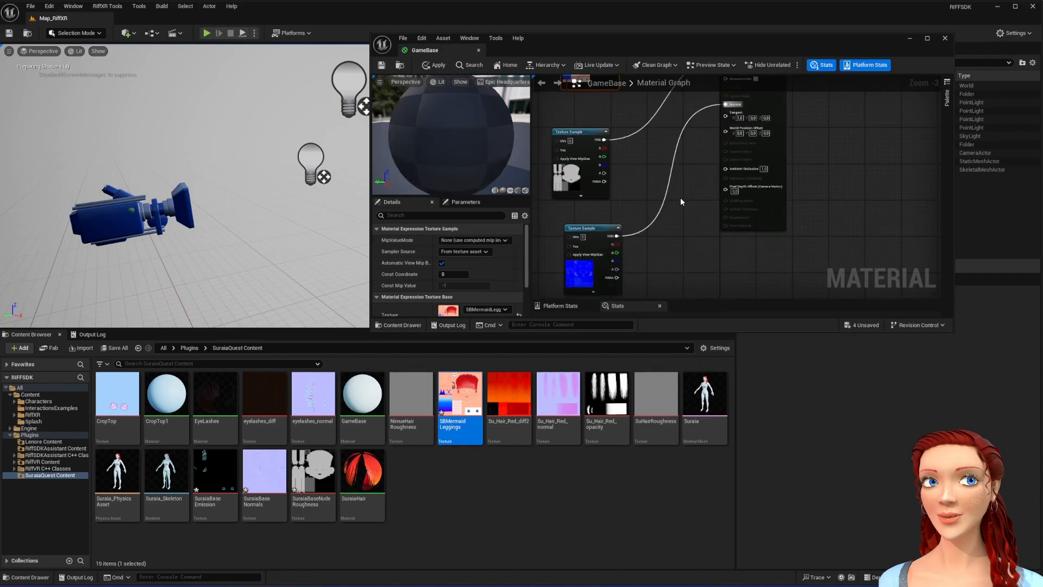
# Step: Line up the roughness texture node directly beneath the SBMermaidLeggings node in the GameBase graph
pyautogui.moveTo(681, 200); pyautogui.dragTo(692, 279, button='right')
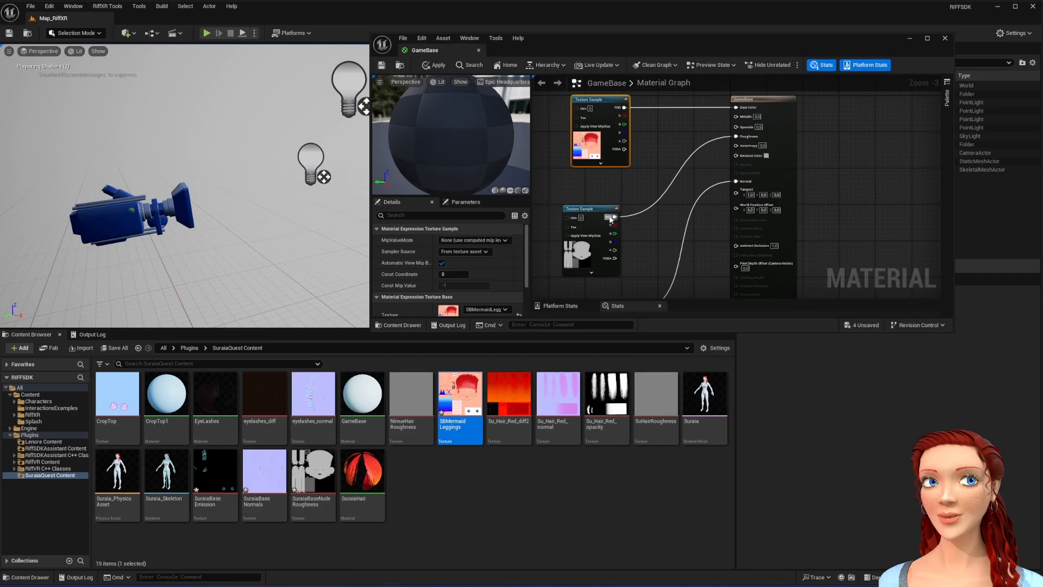
pyautogui.moveTo(601, 207); pyautogui.dragTo(609, 190)
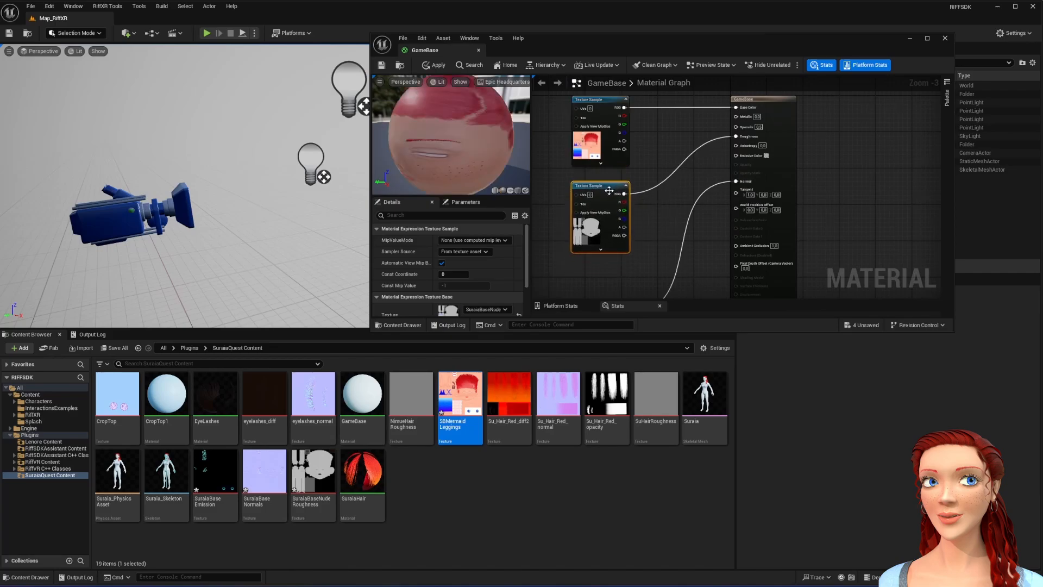
pyautogui.scroll(-1, 609, 190)
pyautogui.click(608, 271)
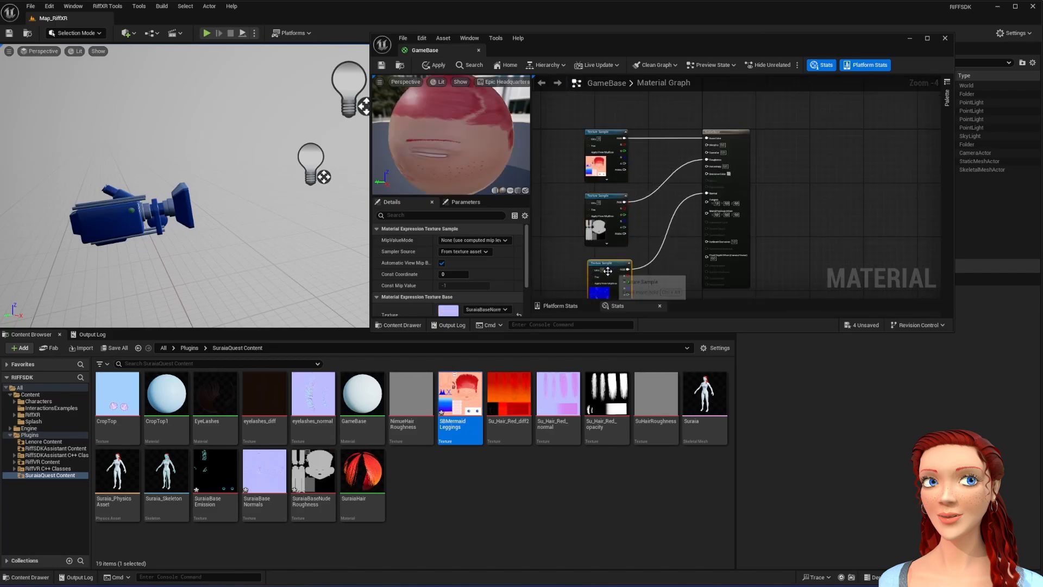
# Step: Add the SuraiaBaseEmission texture to the GameBase graph, connect its RGB output to Emissive Color, and apply the material
pyautogui.moveTo(215, 478); pyautogui.dragTo(557, 265)
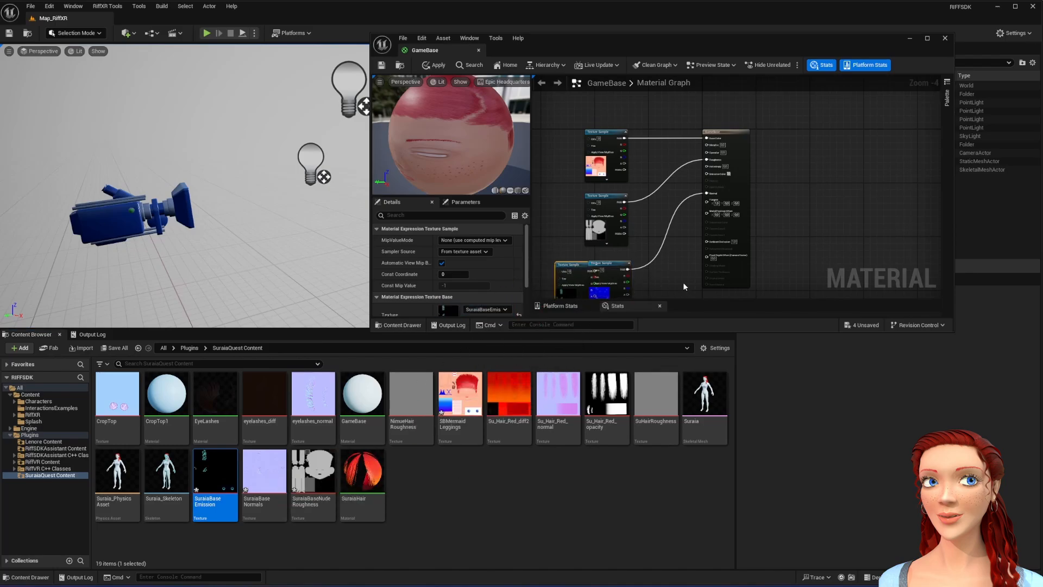
pyautogui.moveTo(684, 287); pyautogui.dragTo(761, 249, button='right')
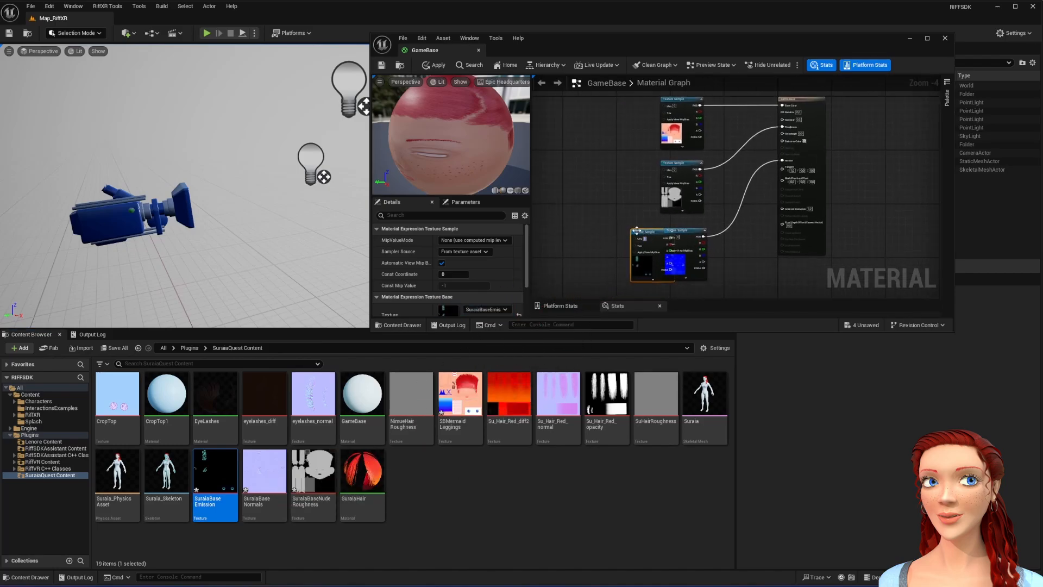
pyautogui.moveTo(645, 230); pyautogui.dragTo(783, 151)
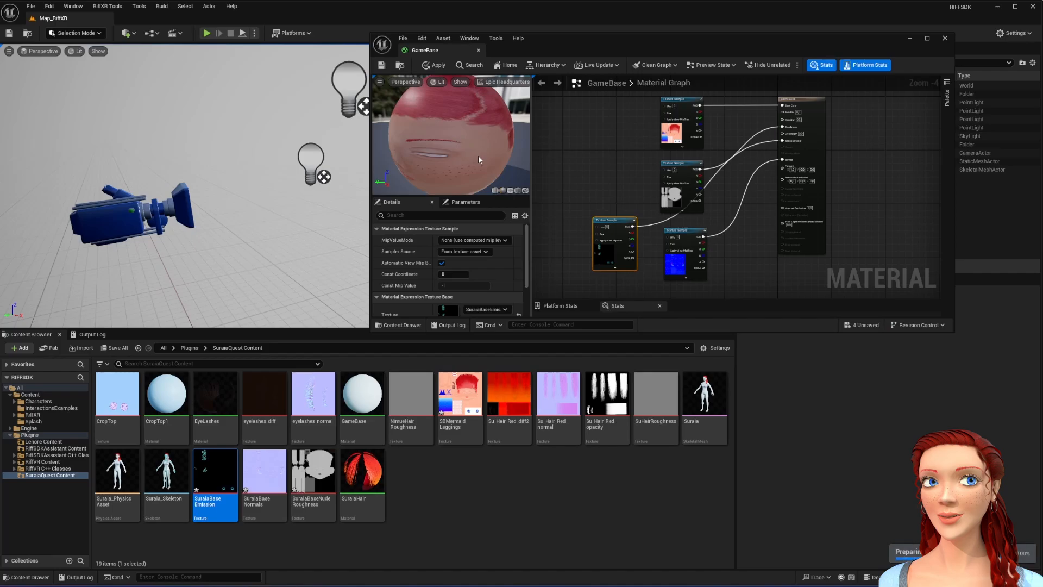
pyautogui.click(422, 65)
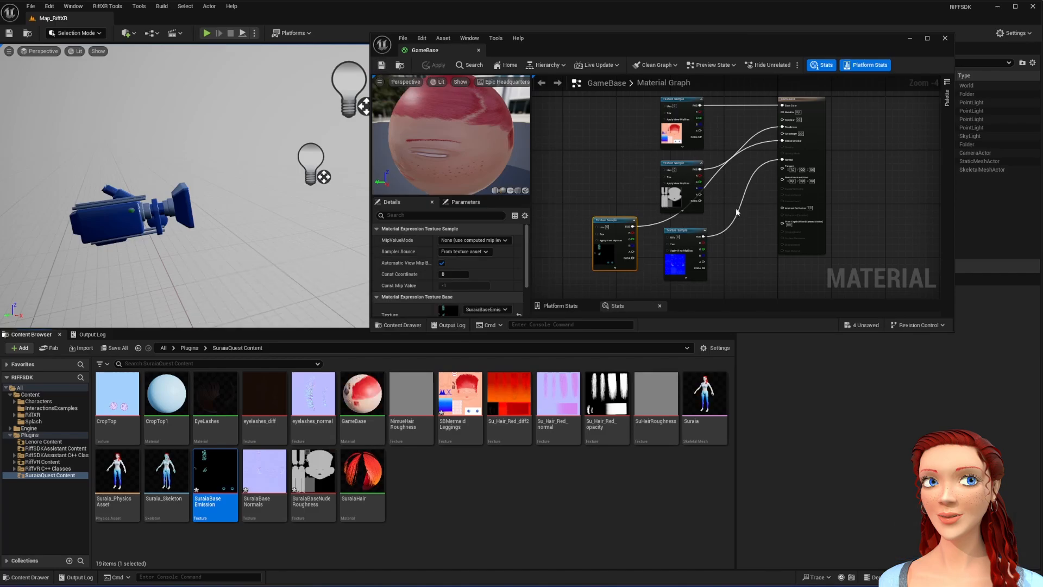
# Step: Align the leggings, roughness and normals texture nodes in one column with the emission node in the GameBase graph, and apply the material
pyautogui.moveTo(729, 205); pyautogui.dragTo(726, 226, button='right')
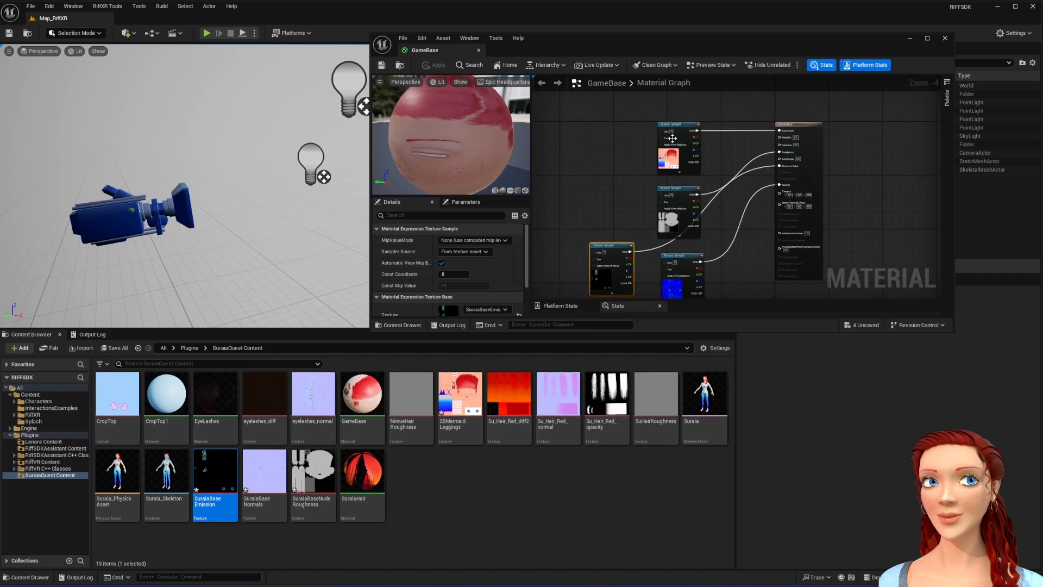
pyautogui.moveTo(678, 131); pyautogui.dragTo(610, 126)
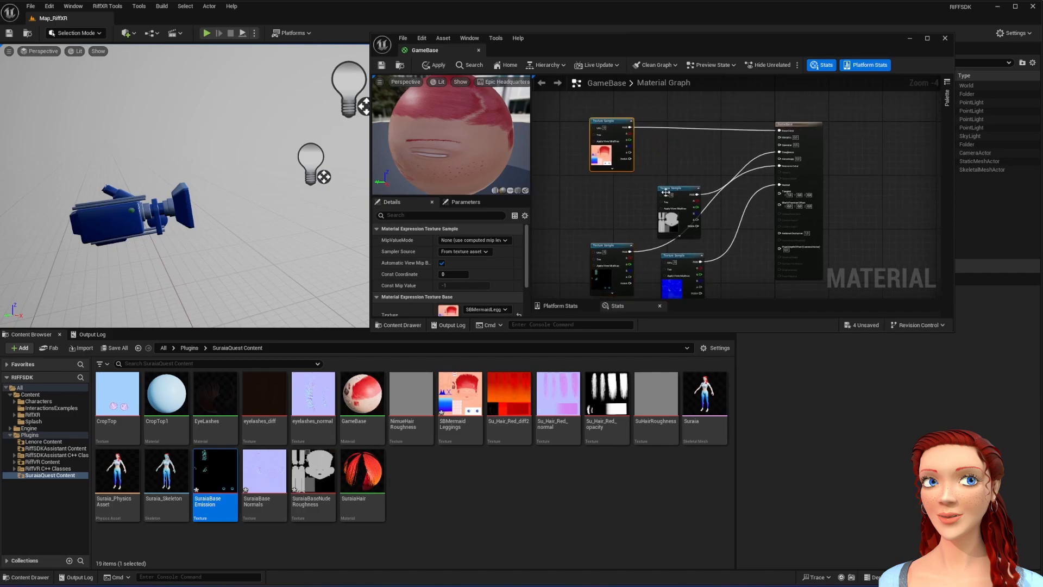
pyautogui.moveTo(666, 192); pyautogui.dragTo(598, 186)
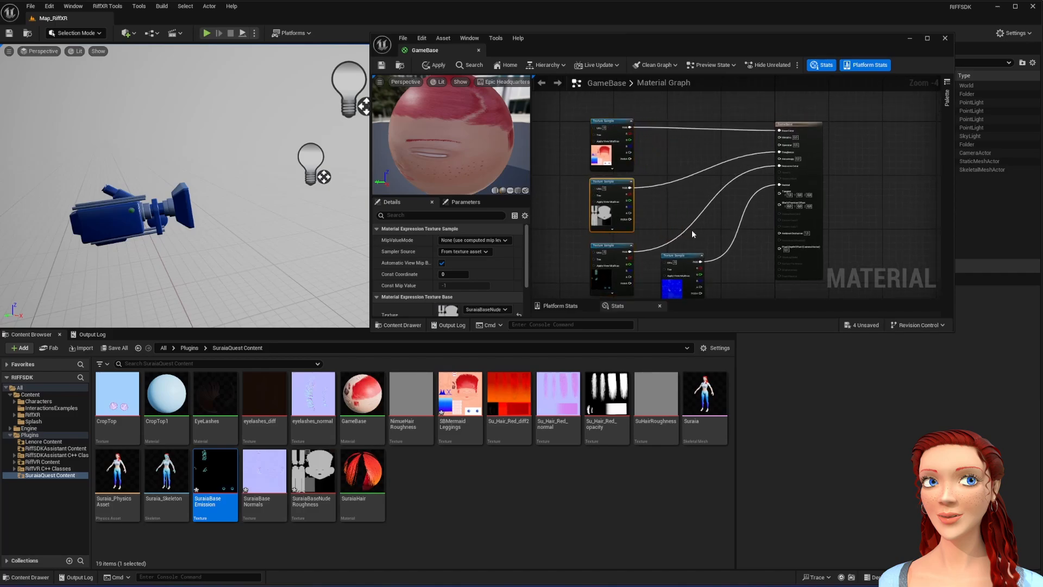
pyautogui.moveTo(694, 234); pyautogui.dragTo(717, 143, button='right')
pyautogui.moveTo(680, 169); pyautogui.dragTo(613, 219)
pyautogui.moveTo(712, 211); pyautogui.dragTo(696, 263, button='right')
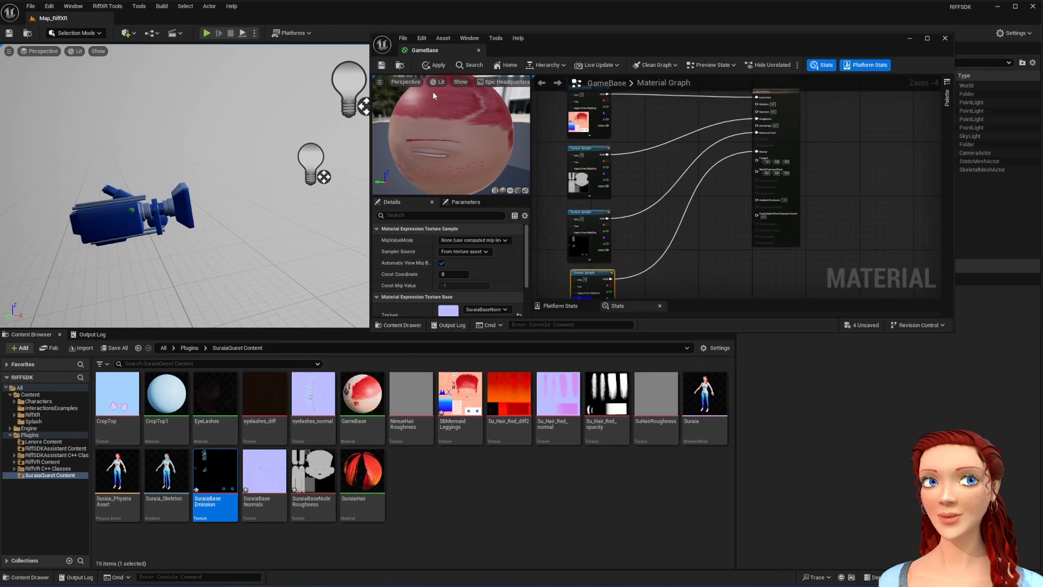
pyautogui.click(435, 64)
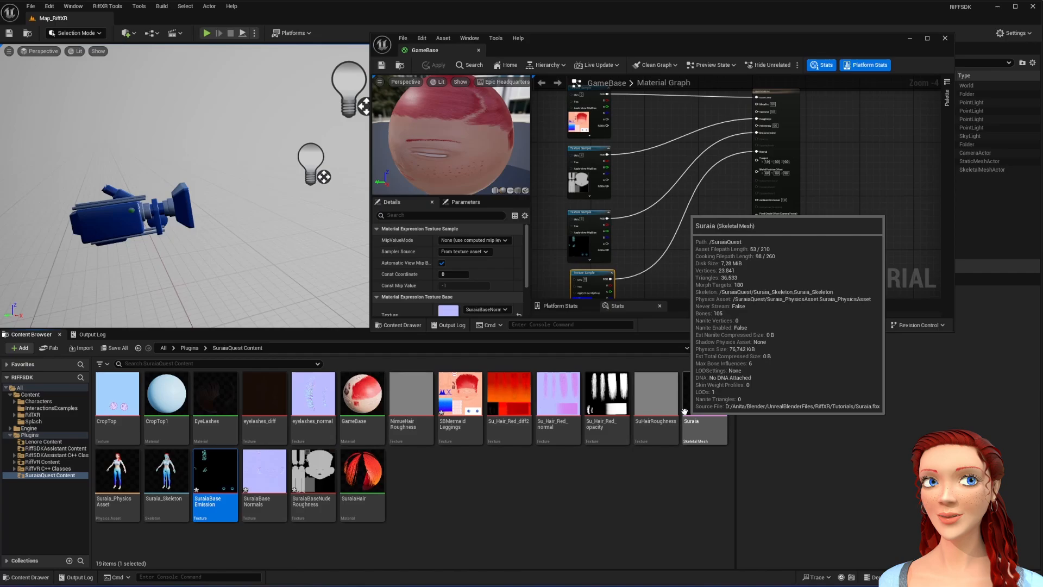
# Step: Open the Suraia skeletal mesh in a taller editor window and examine the body, clothing and hair materials on the character
pyautogui.click(705, 405)
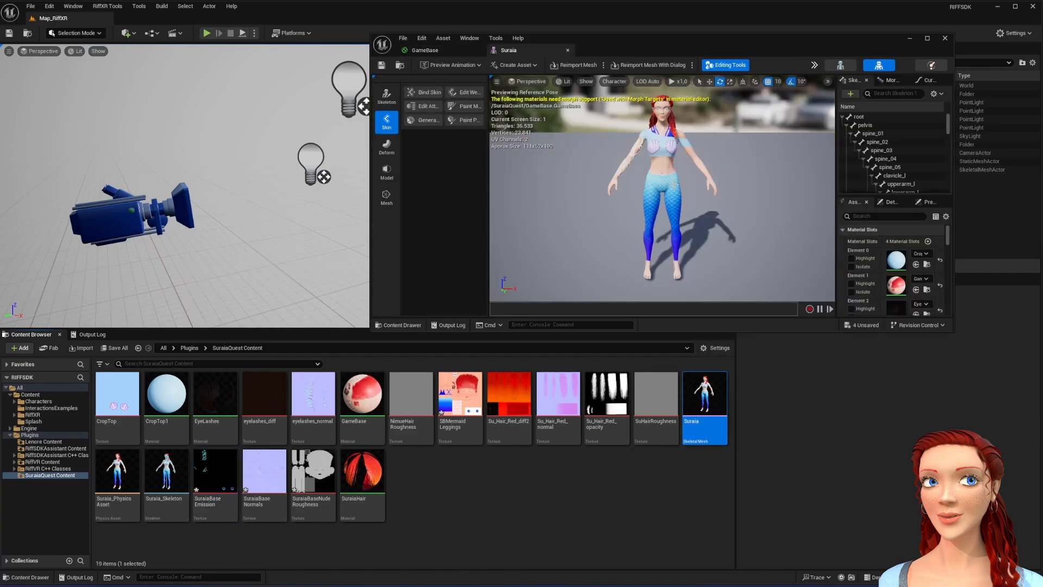
pyautogui.moveTo(675, 185); pyautogui.dragTo(666, 161, button='right')
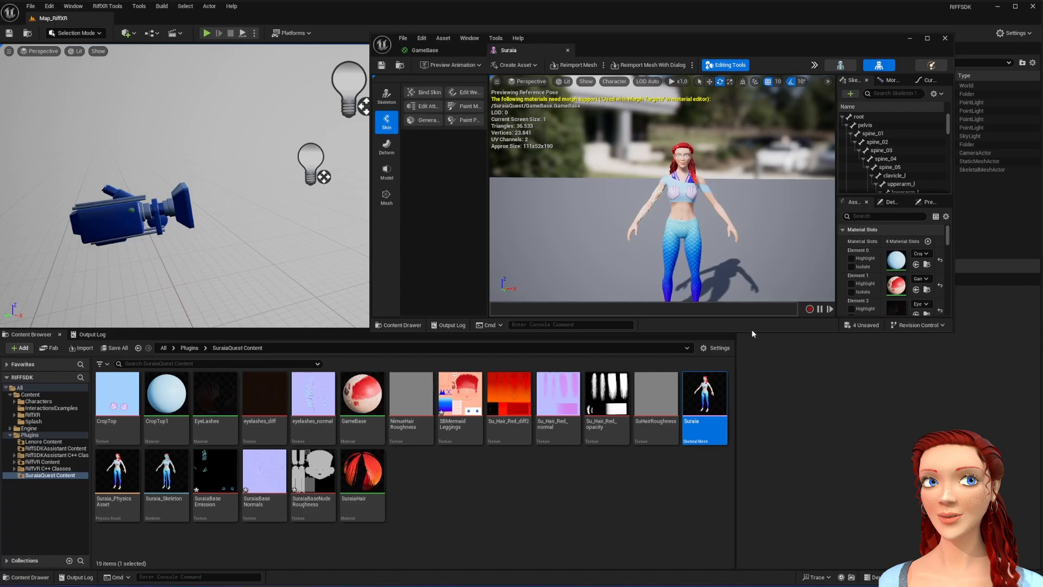
pyautogui.moveTo(751, 331); pyautogui.dragTo(742, 561)
pyautogui.scroll(6, 734, 466)
pyautogui.scroll(-3, 732, 465)
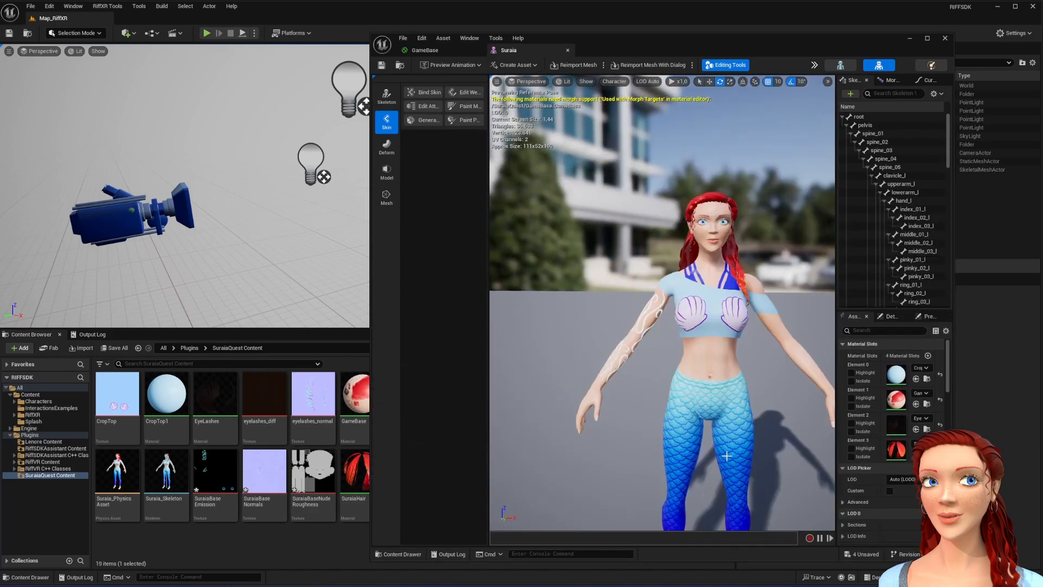
pyautogui.moveTo(730, 438)
pyautogui.mouseDown(button='right')
pyautogui.moveTo(708, 437)
pyautogui.moveTo(732, 447)
pyautogui.mouseUp(button='right')
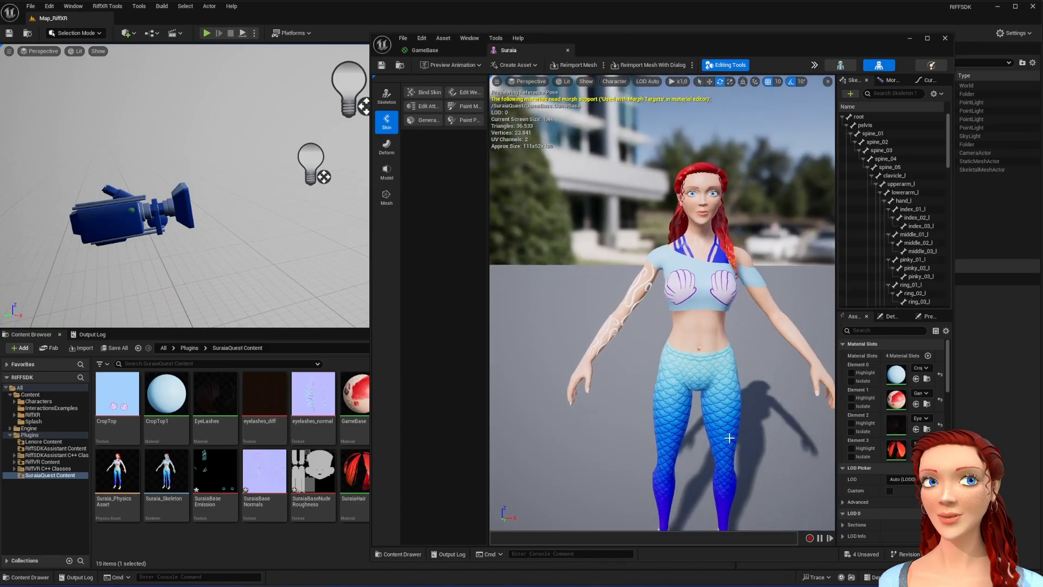
pyautogui.scroll(5, 729, 419)
pyautogui.scroll(-5, 729, 419)
# Step: Turn off sRGB for the SuraiaBaseNudeRoughness texture, set its GameBase texture sample to the Linear Color sampler type, and save the material
pyautogui.doubleClick(324, 465)
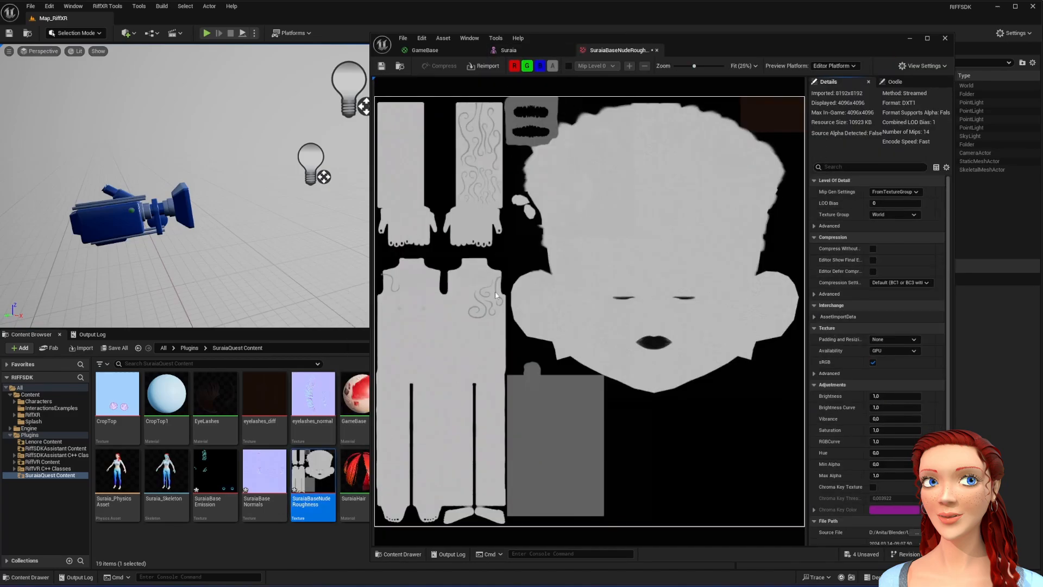
pyautogui.click(872, 362)
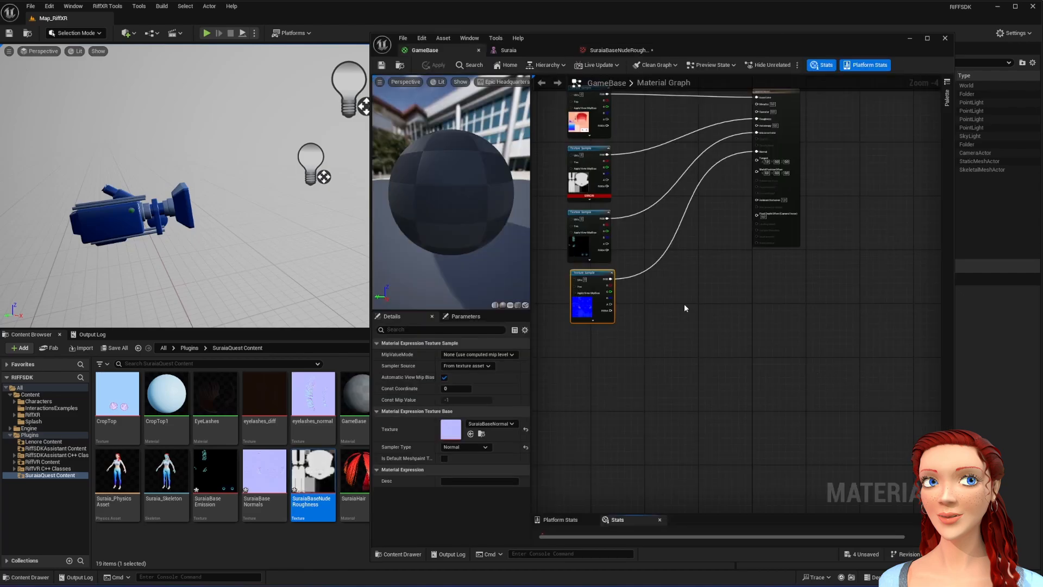
pyautogui.click(592, 152)
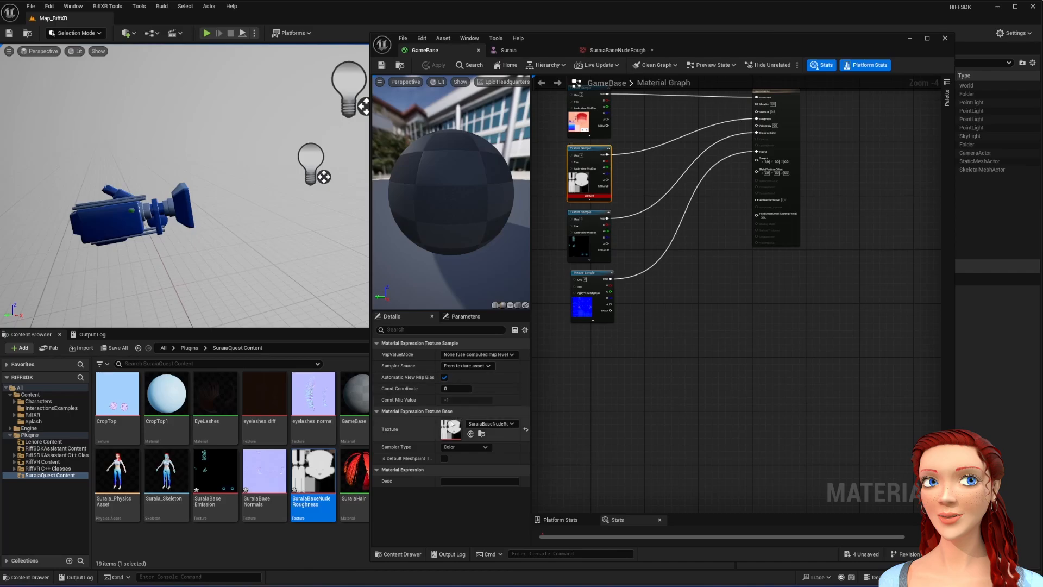
pyautogui.click(486, 447)
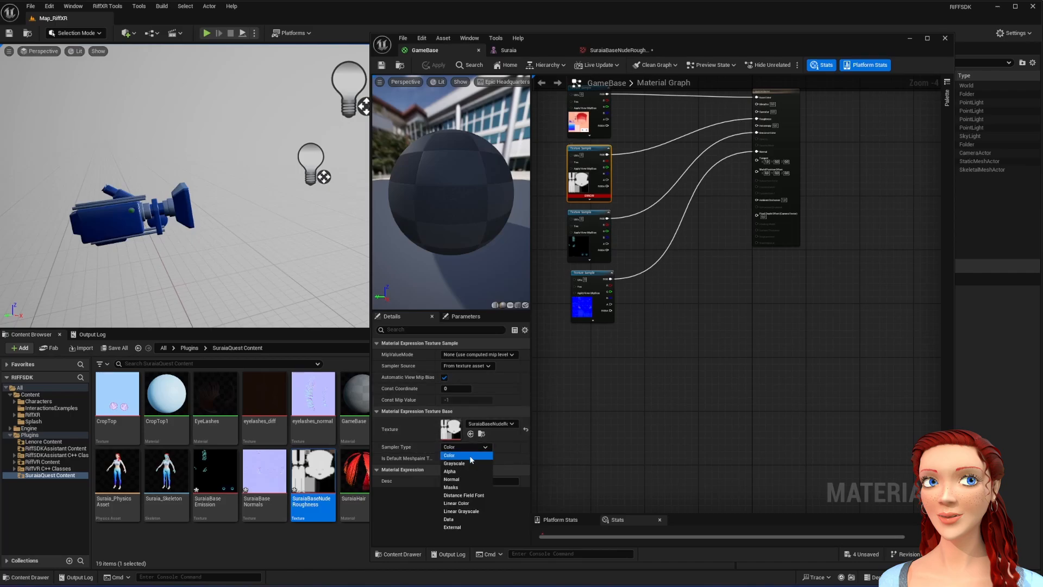
pyautogui.click(475, 504)
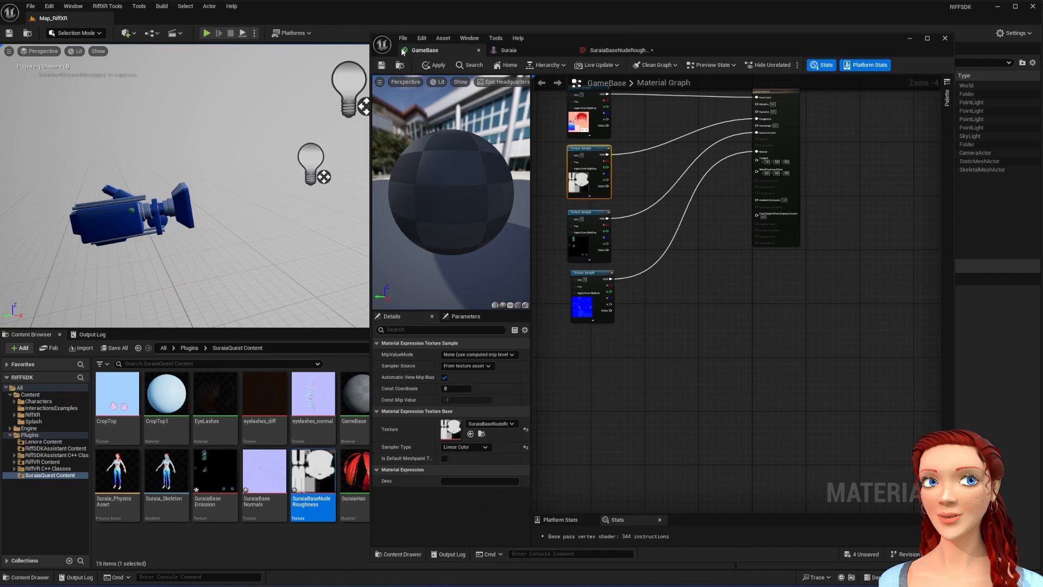
pyautogui.click(381, 67)
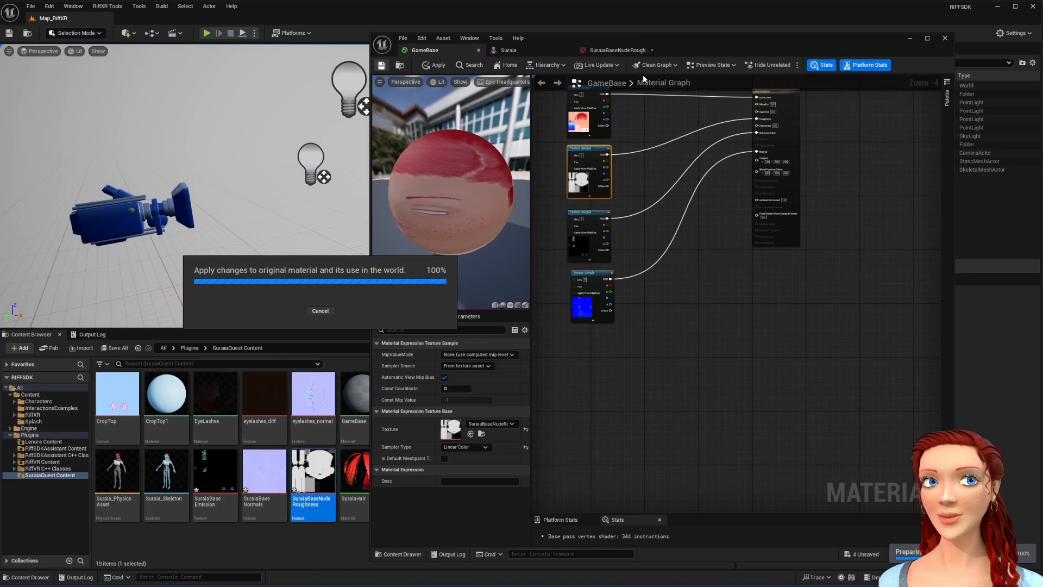
# Step: Check the updated skin roughness on the Suraia mesh and save all modified SuraiaQuest textures
pyautogui.click(509, 51)
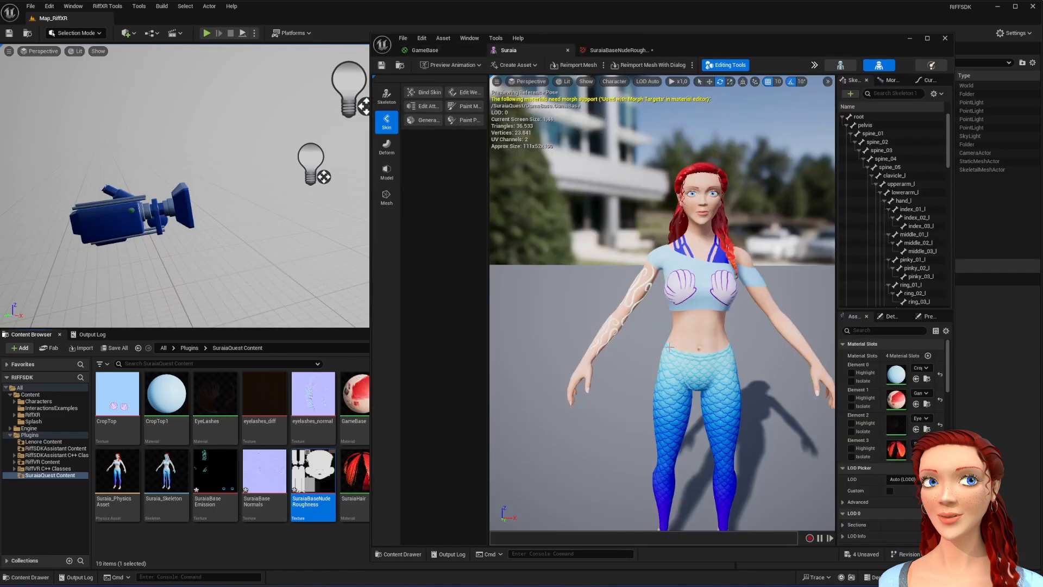
pyautogui.scroll(5, 694, 337)
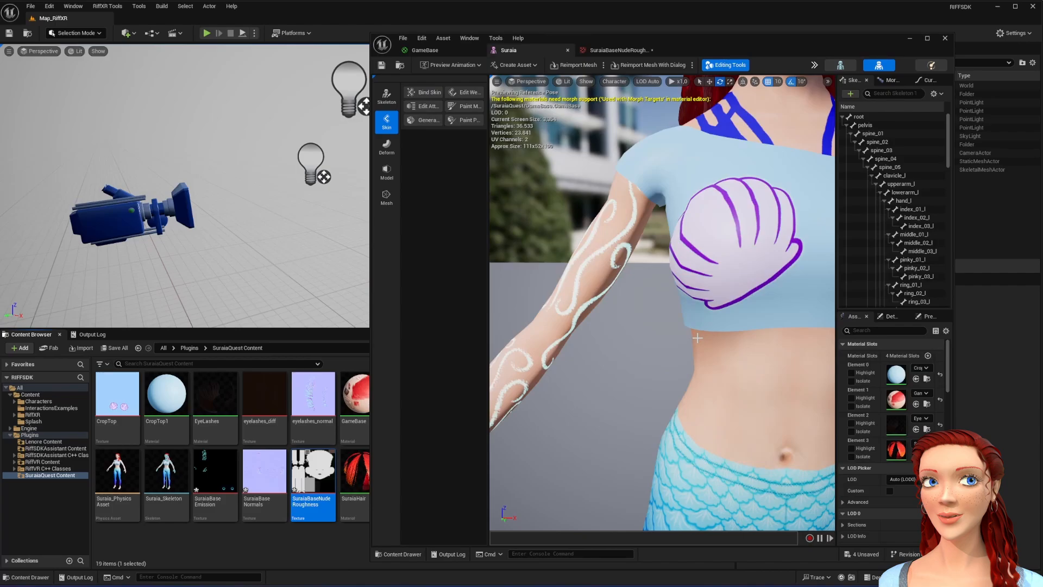
pyautogui.scroll(-5, 697, 338)
pyautogui.moveTo(707, 345)
pyautogui.mouseDown(button='right')
pyautogui.moveTo(666, 332)
pyautogui.moveTo(716, 342)
pyautogui.mouseUp(button='right')
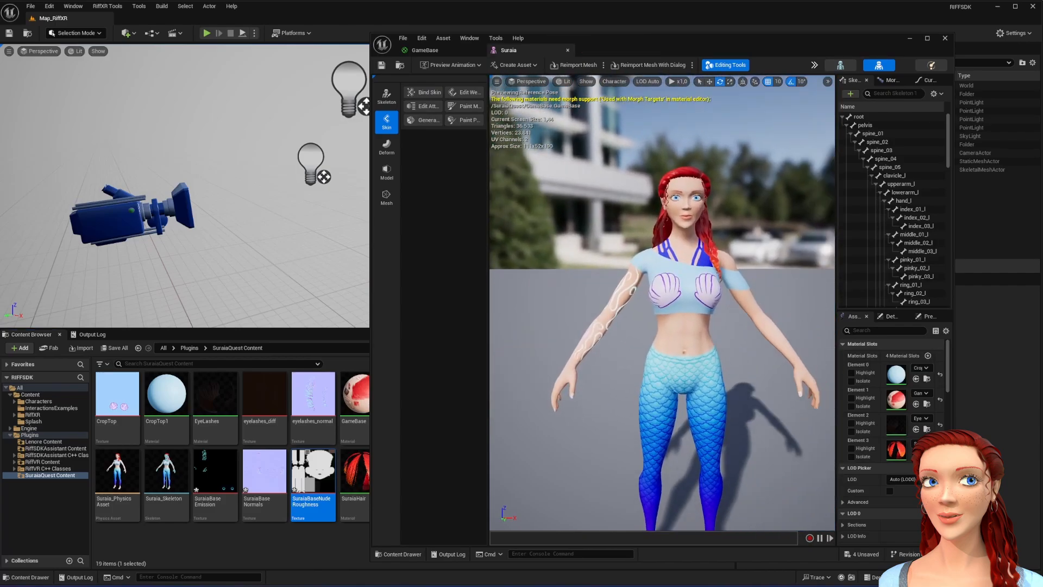
pyautogui.click(116, 348)
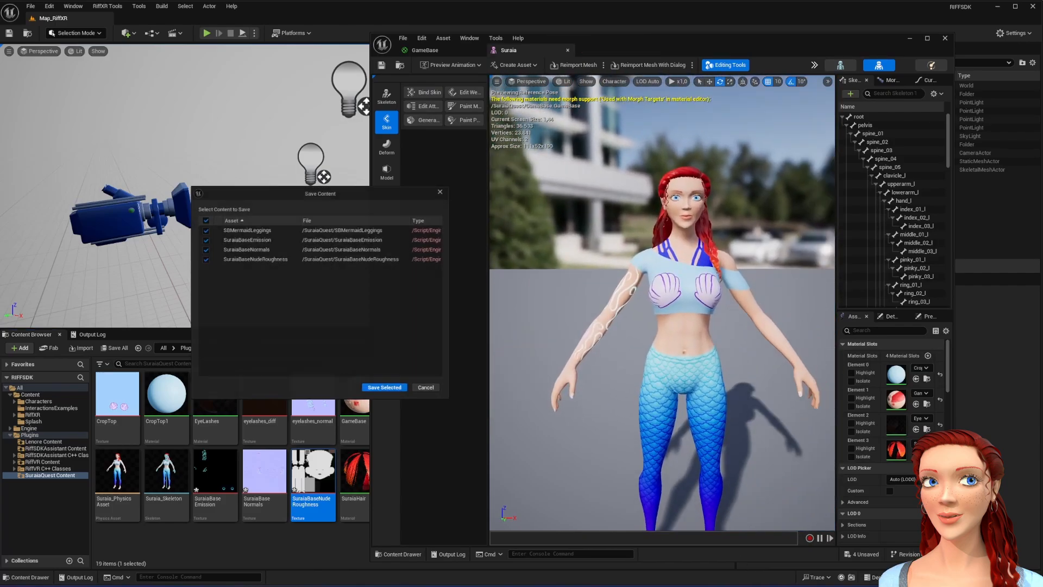
pyautogui.click(392, 390)
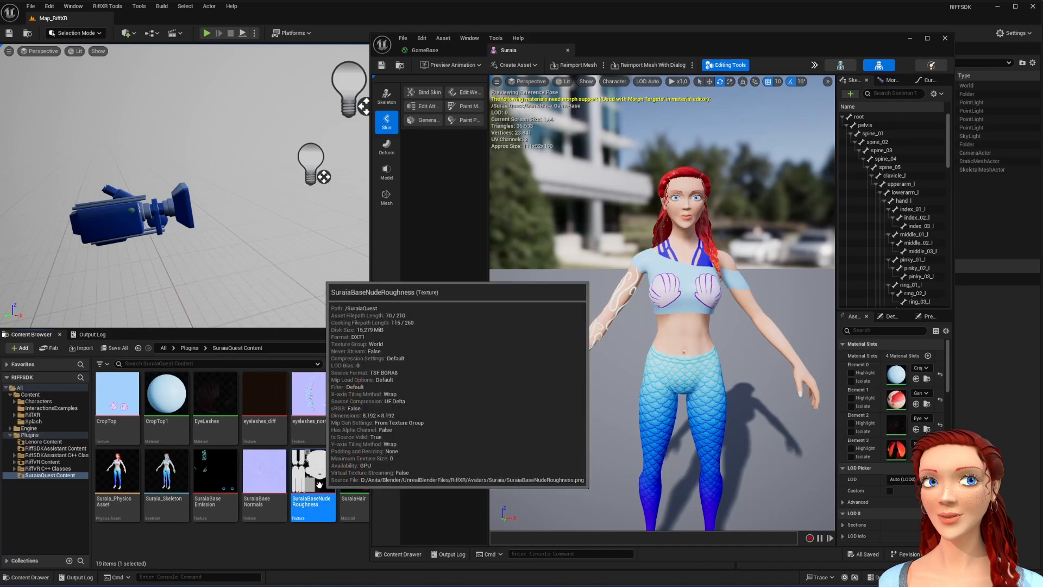
# Step: Disconnect the Emissive Color input in the GameBase material graph and delete the SuraiaBaseEmission texture node
pyautogui.moveTo(350, 459)
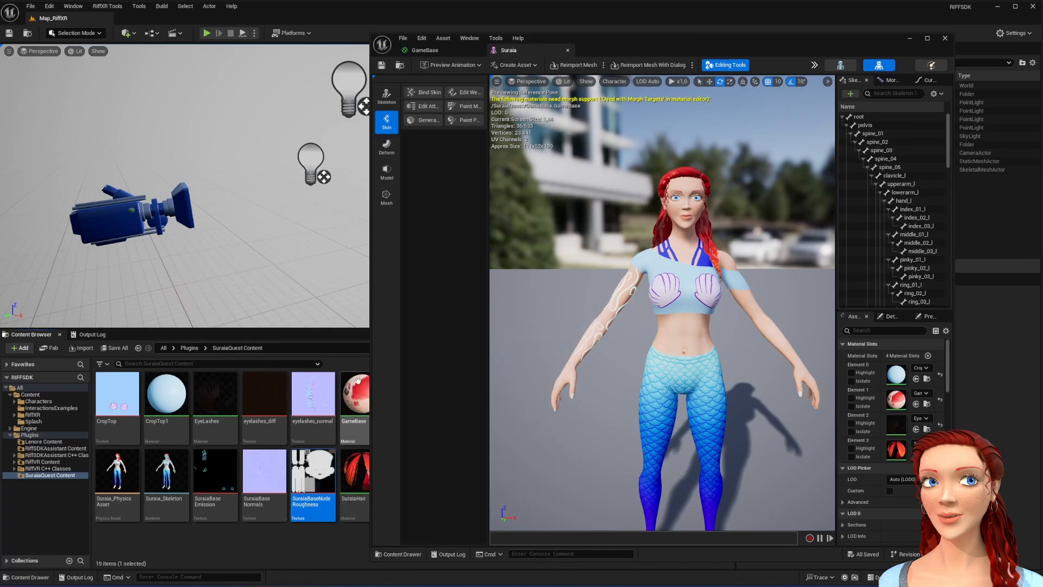
pyautogui.doubleClick(349, 394)
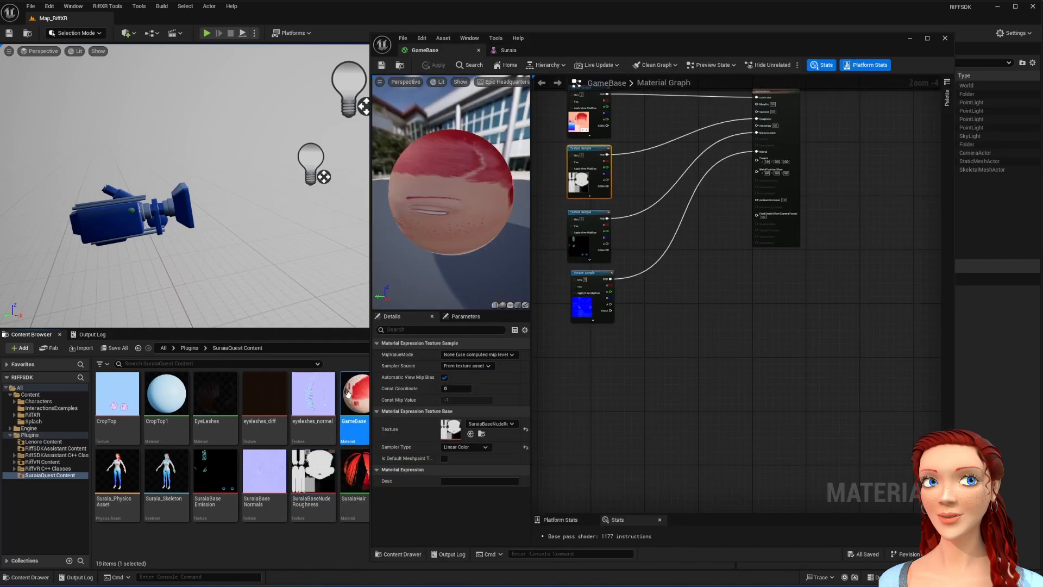
pyautogui.moveTo(754, 132); pyautogui.dragTo(737, 136)
pyautogui.keyDown('alt'); pyautogui.click(740, 137); pyautogui.keyUp('alt')
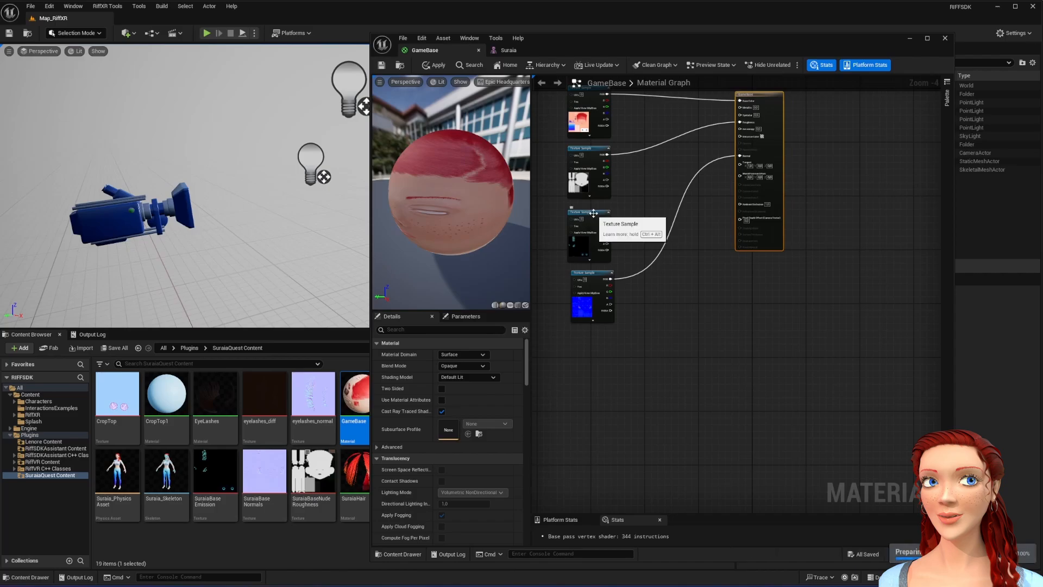
pyautogui.click(591, 229)
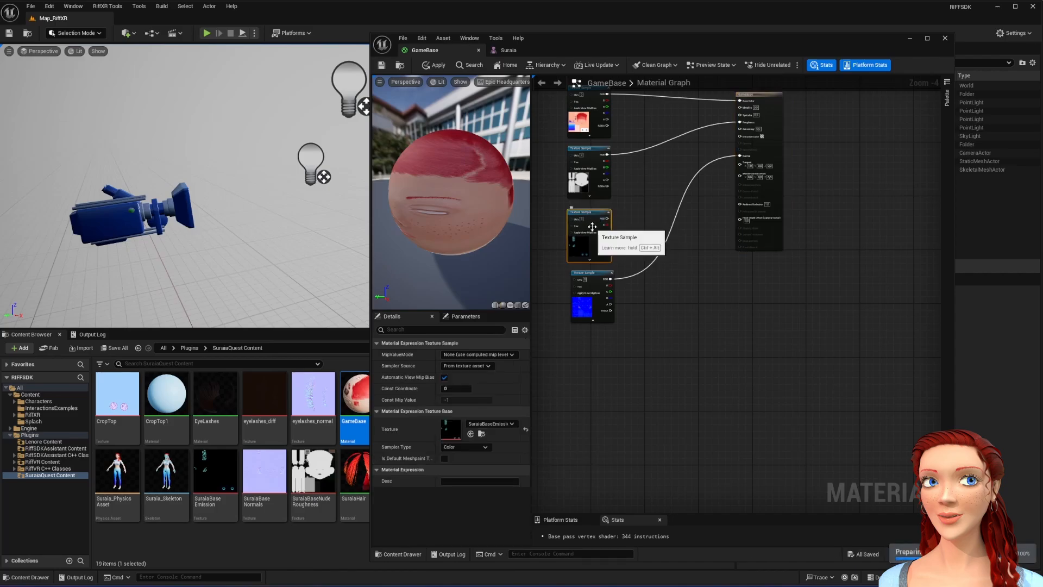
pyautogui.press('Delete')
# Step: Force delete the SuraiaBaseEmission texture asset from the SuraiaQuest content folder
pyautogui.click(215, 479)
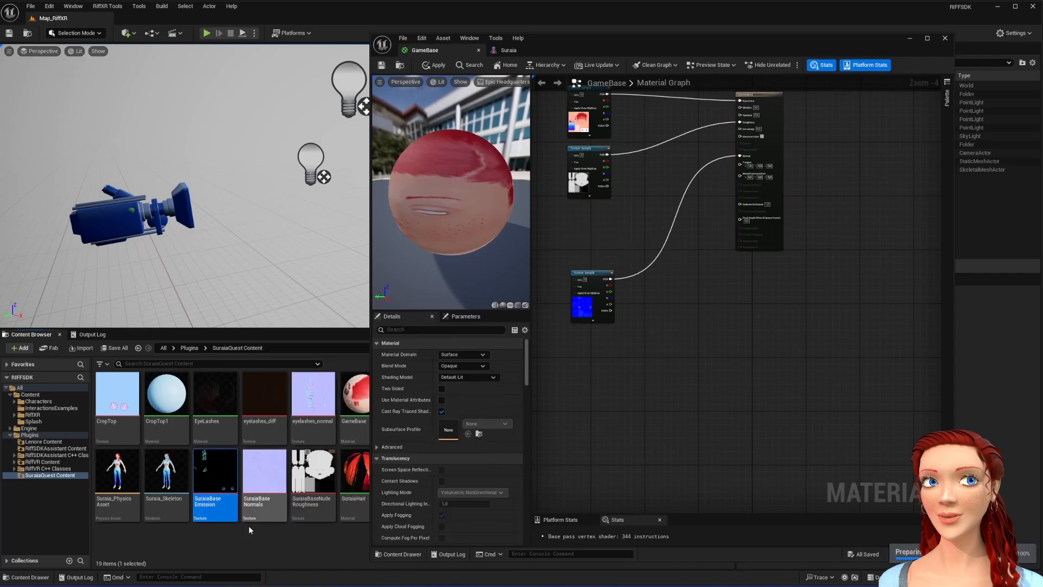
pyautogui.press('Delete')
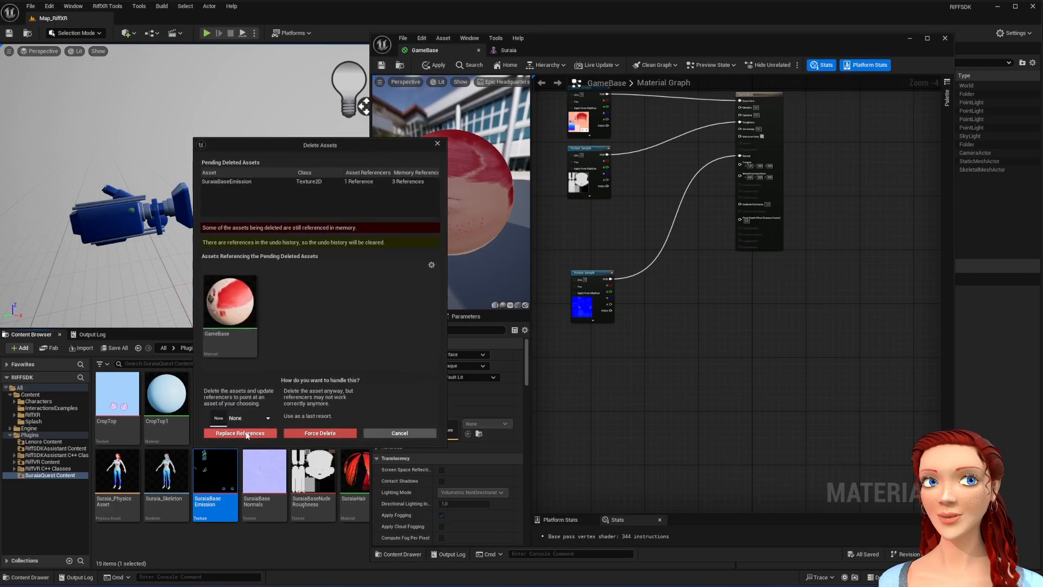
pyautogui.click(308, 433)
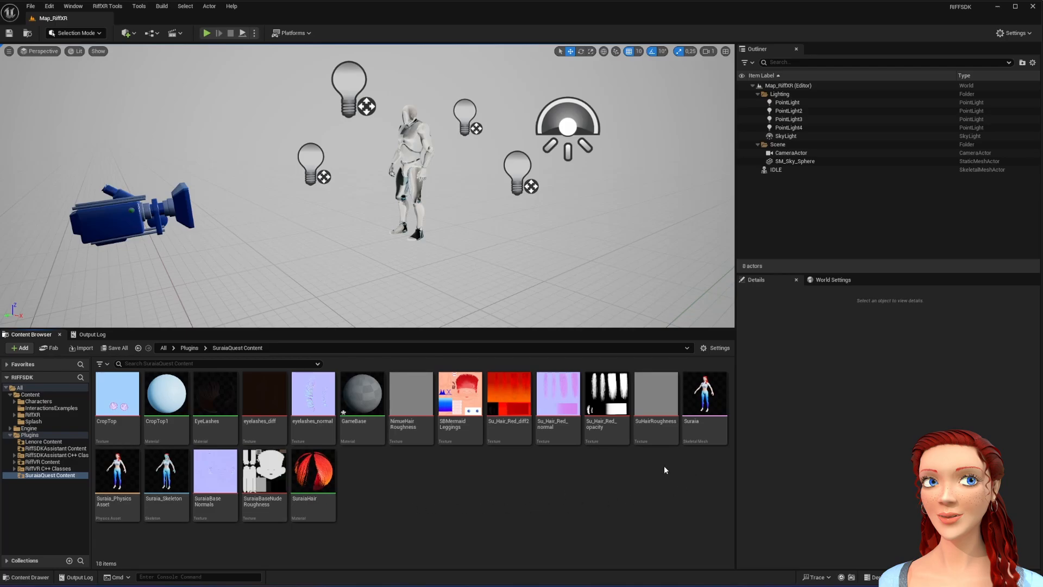
# Step: Review the GameBase graph's roughness texture sample and the SuraiaBaseNudeRoughness texture's settings
pyautogui.doubleClick(383, 390)
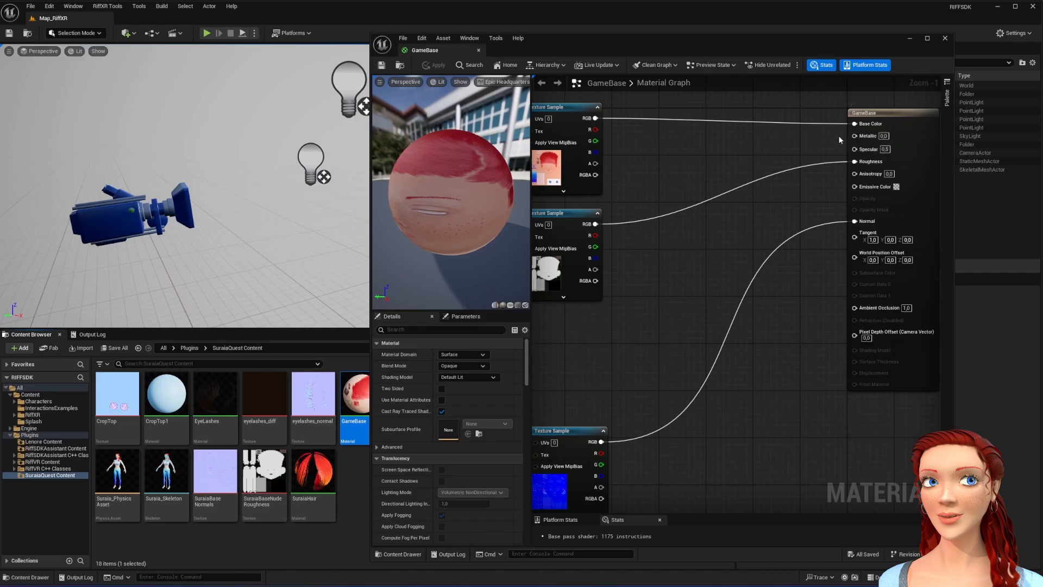
pyautogui.click(555, 227)
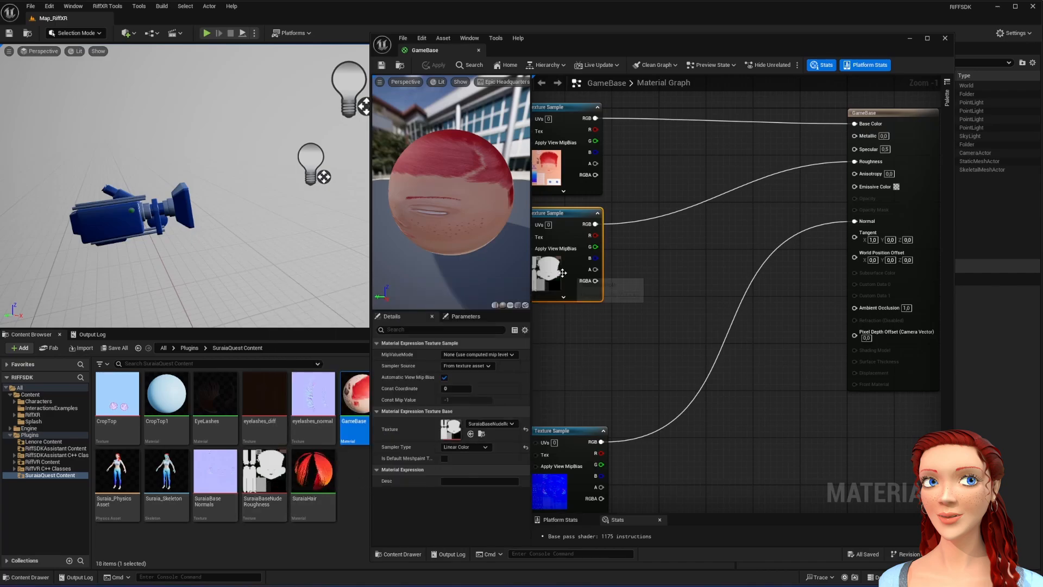
pyautogui.doubleClick(264, 477)
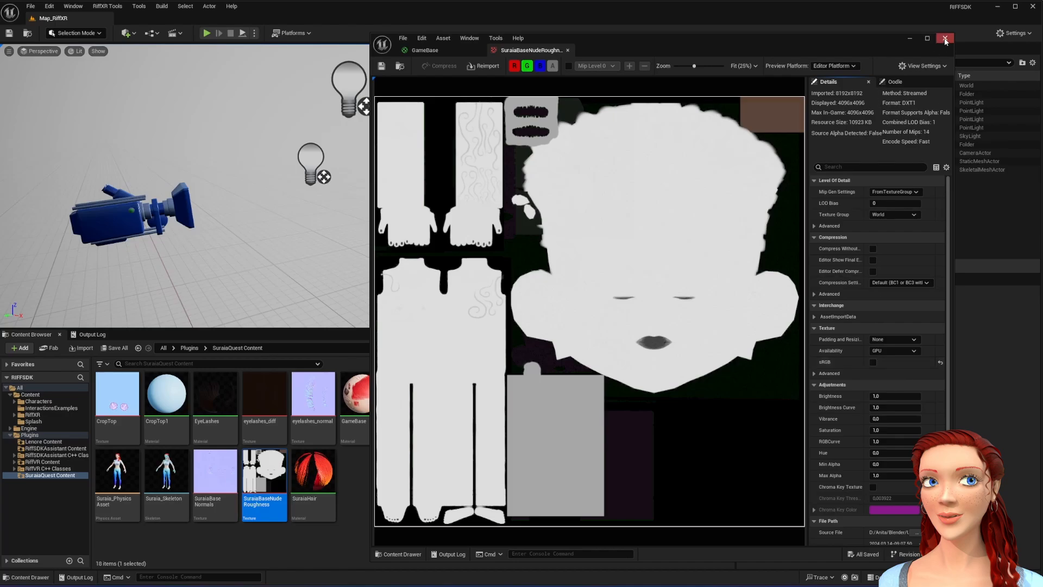
pyautogui.click(568, 50)
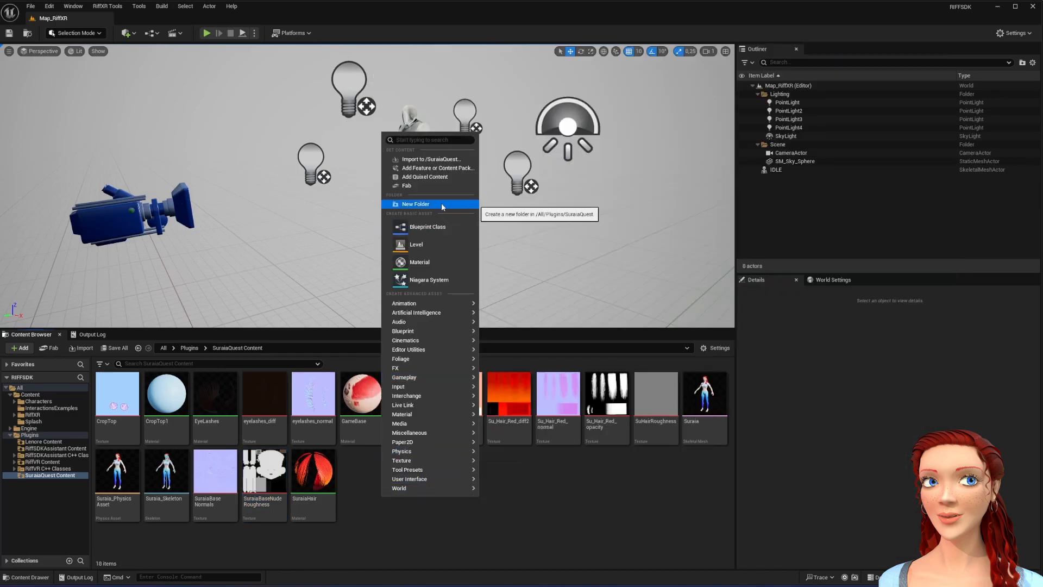
# Step: Create a new folder named Material in the SuraiaQuest content folder
pyautogui.click(442, 205)
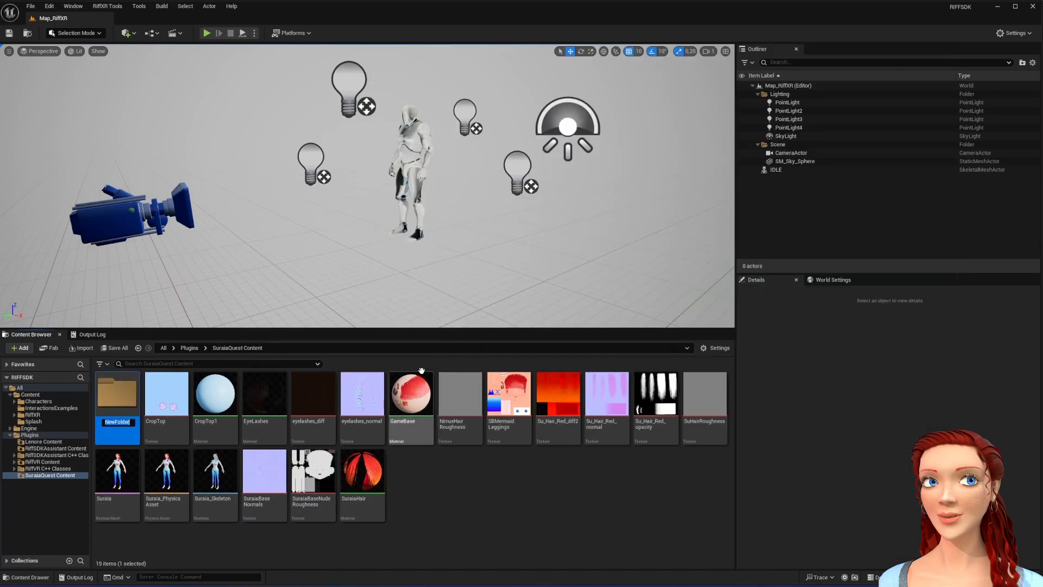
pyautogui.write('Material')
pyautogui.press('Return')
# Step: Move the CropTop1 material into the Material folder
pyautogui.click(207, 398)
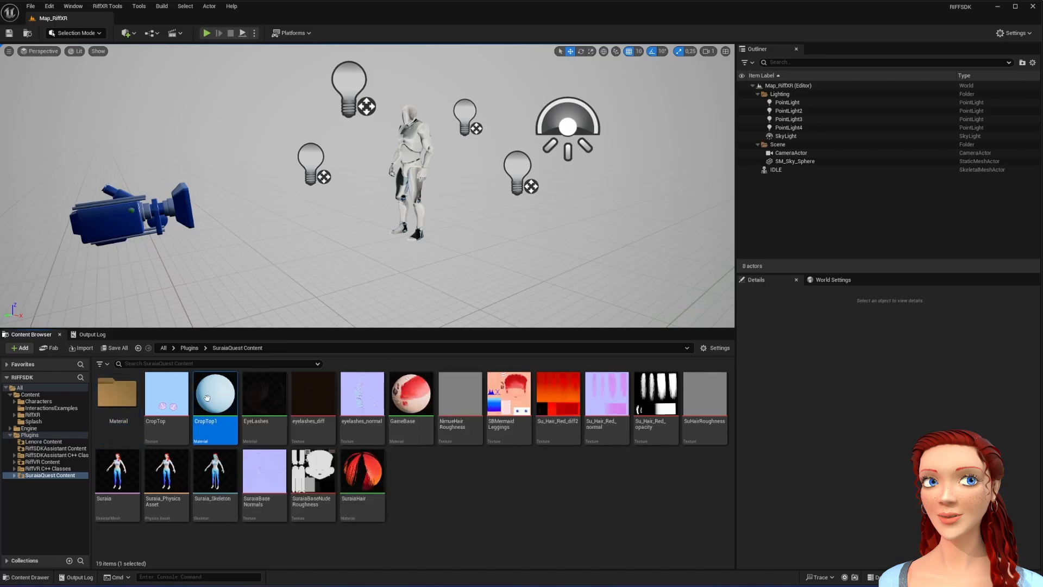
pyautogui.moveTo(207, 398); pyautogui.dragTo(117, 403)
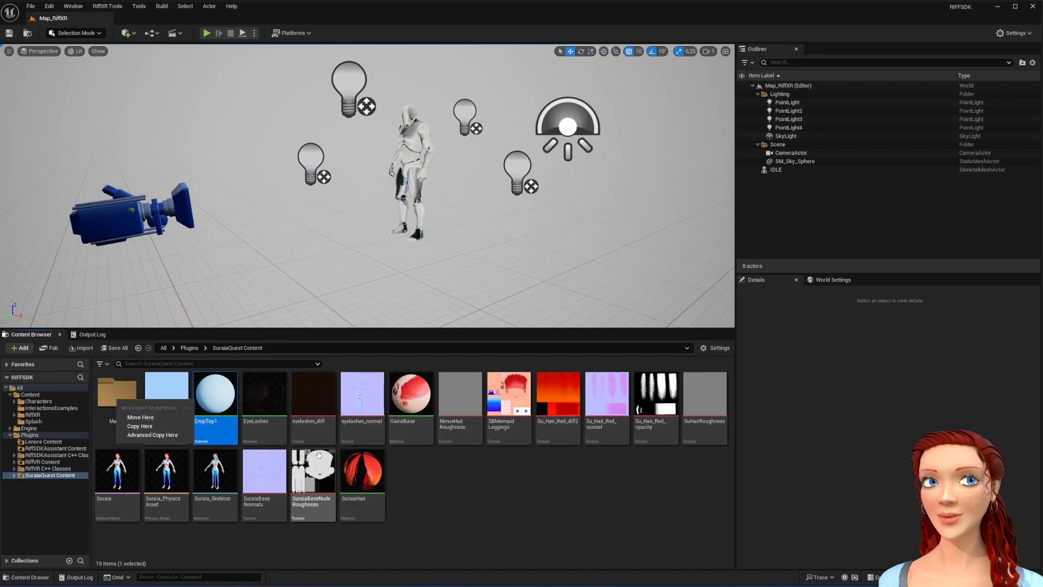
pyautogui.click(140, 417)
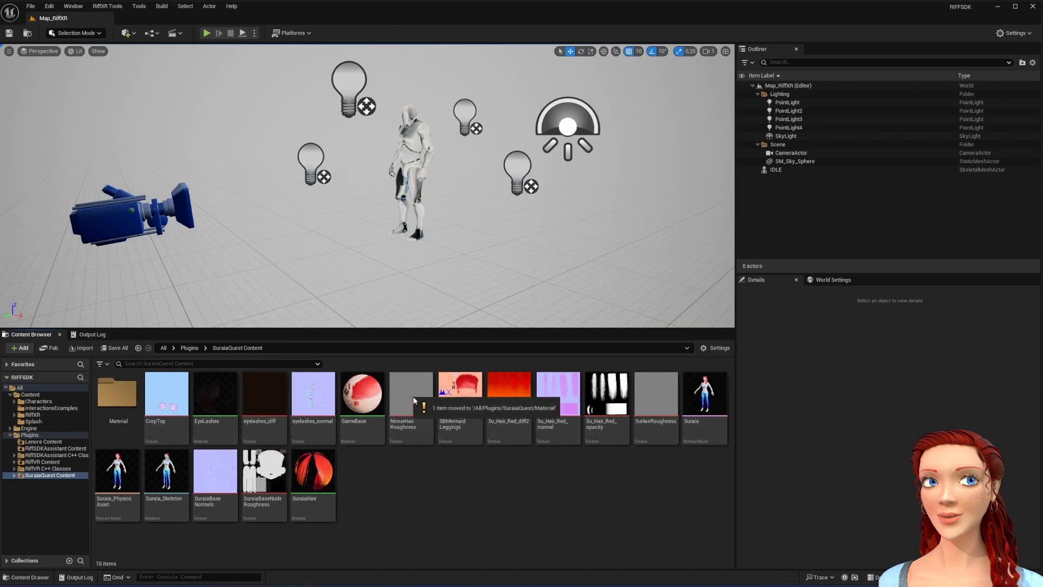
# Step: Move the GameBase, EyeLashes and SuraiaHair materials into the Material folder
pyautogui.moveTo(363, 398); pyautogui.dragTo(105, 398)
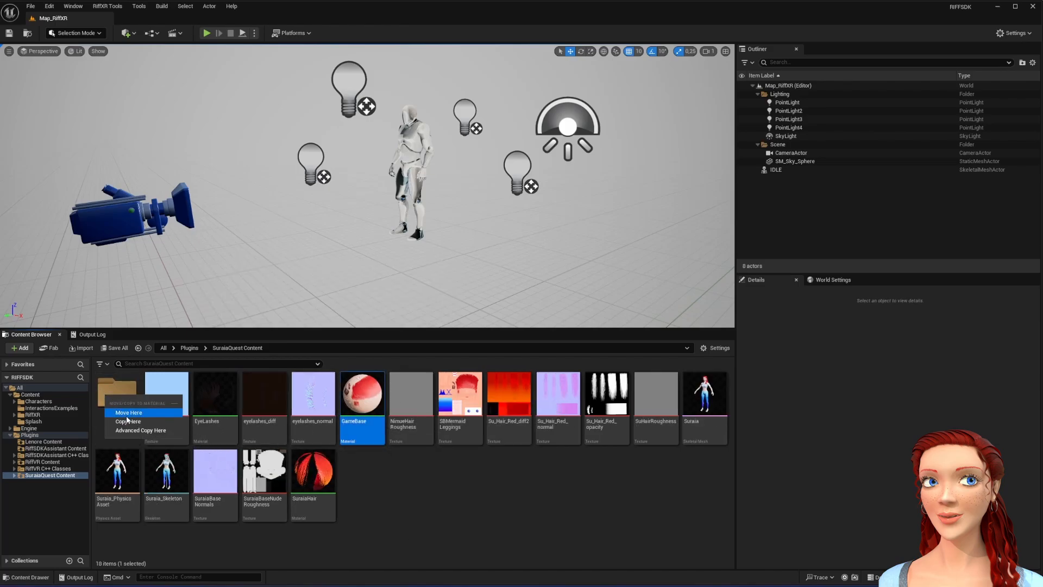
pyautogui.click(140, 417)
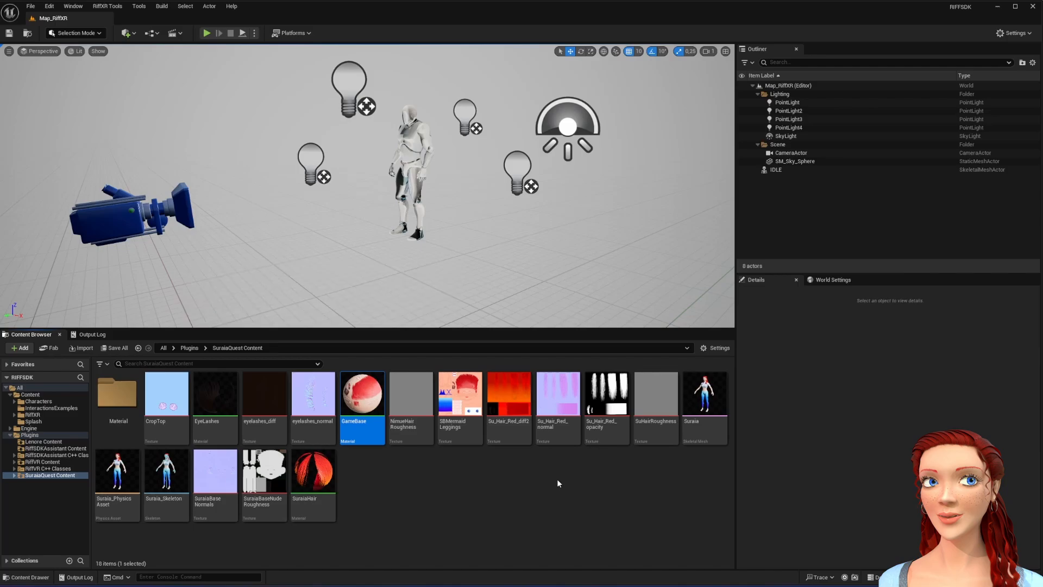
pyautogui.moveTo(215, 408); pyautogui.dragTo(118, 406)
pyautogui.click(140, 419)
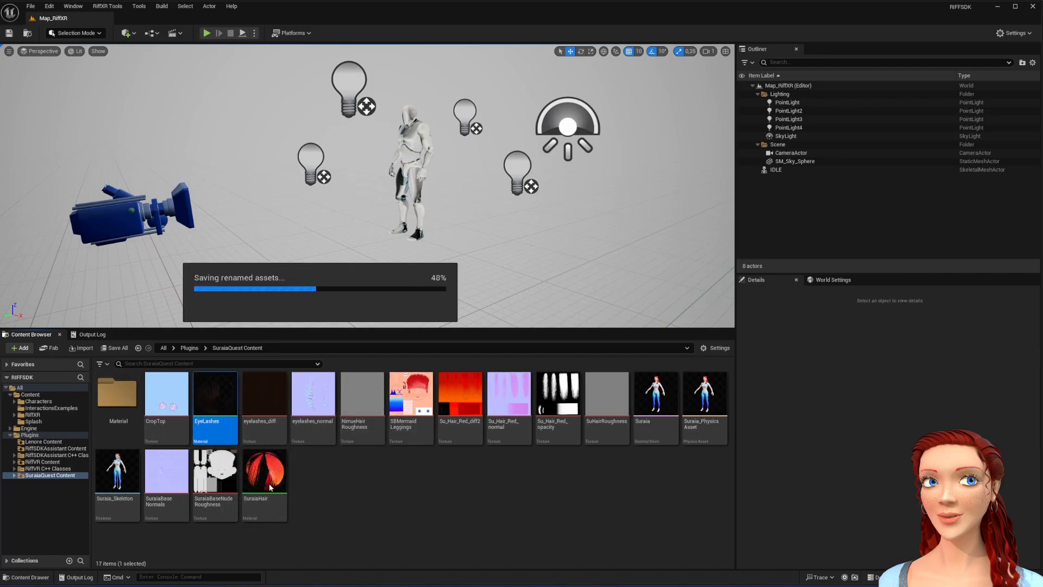
pyautogui.moveTo(217, 474); pyautogui.dragTo(112, 397)
pyautogui.click(133, 413)
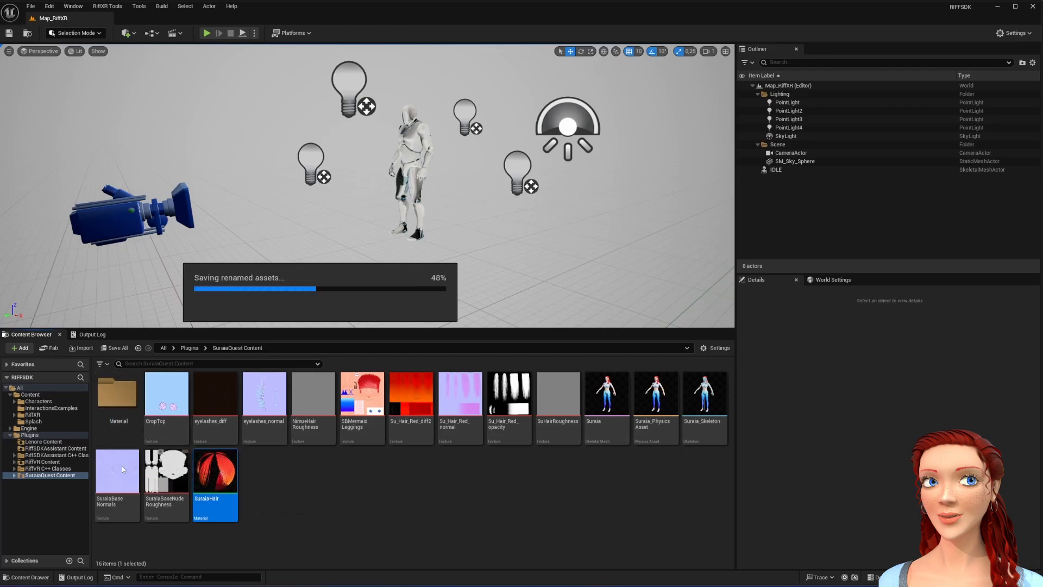
# Step: Create a subfolder named Textures inside the Material folder and return to the SuraiaQuest content folder
pyautogui.doubleClick(117, 397)
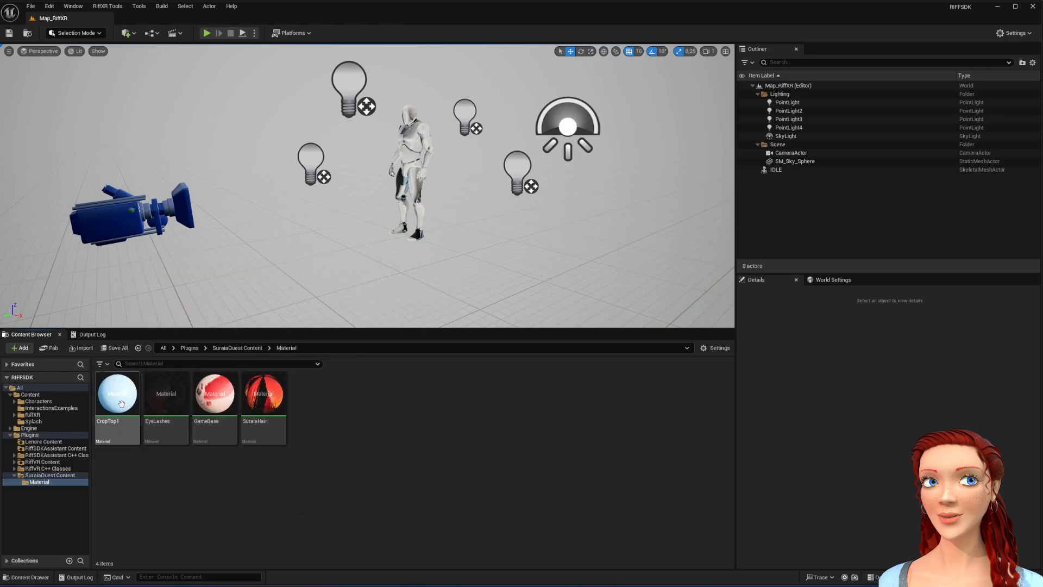
pyautogui.rightClick(373, 409)
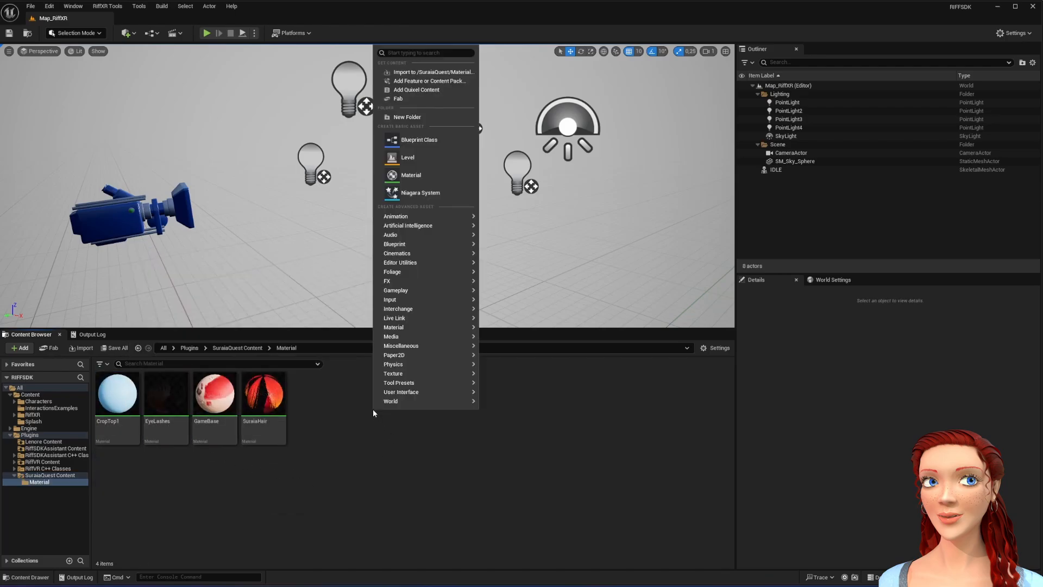
pyautogui.click(433, 118)
pyautogui.write('Textures')
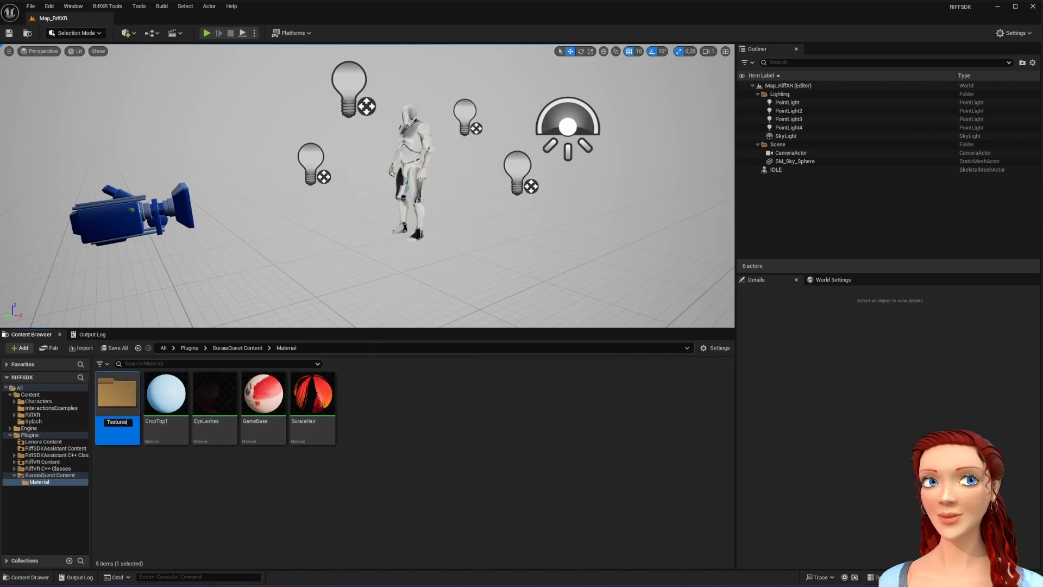
pyautogui.press('Return')
pyautogui.click(19, 482)
pyautogui.click(50, 475)
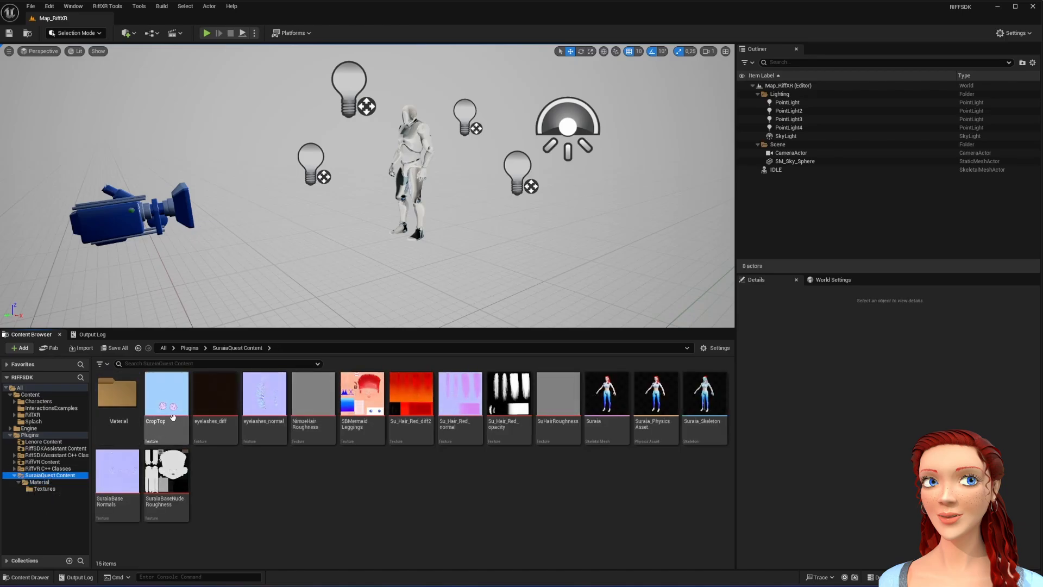
pyautogui.click(173, 417)
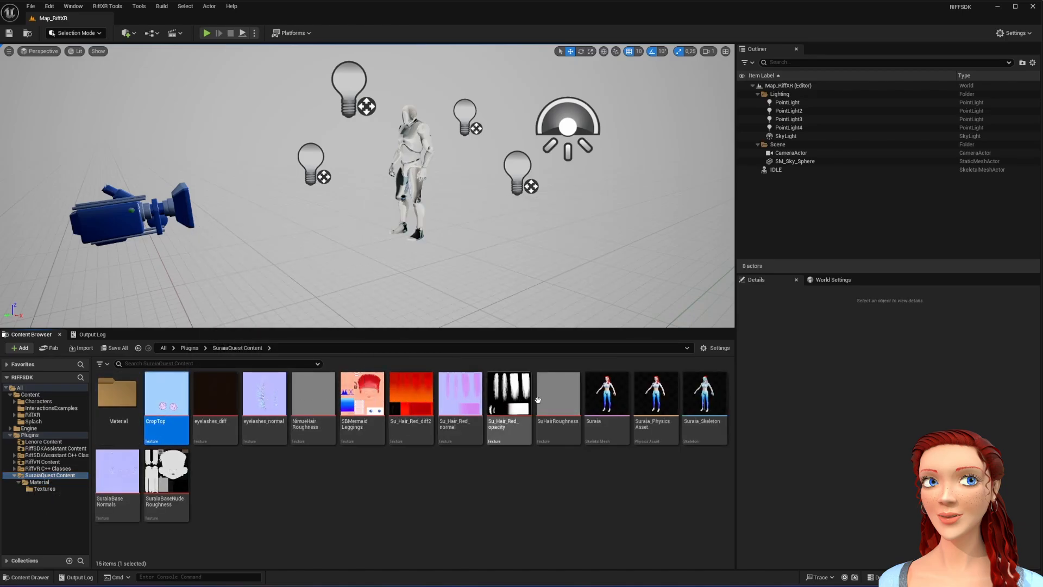
pyautogui.keyDown('ctrl'); pyautogui.click(507, 399); pyautogui.keyUp('ctrl')
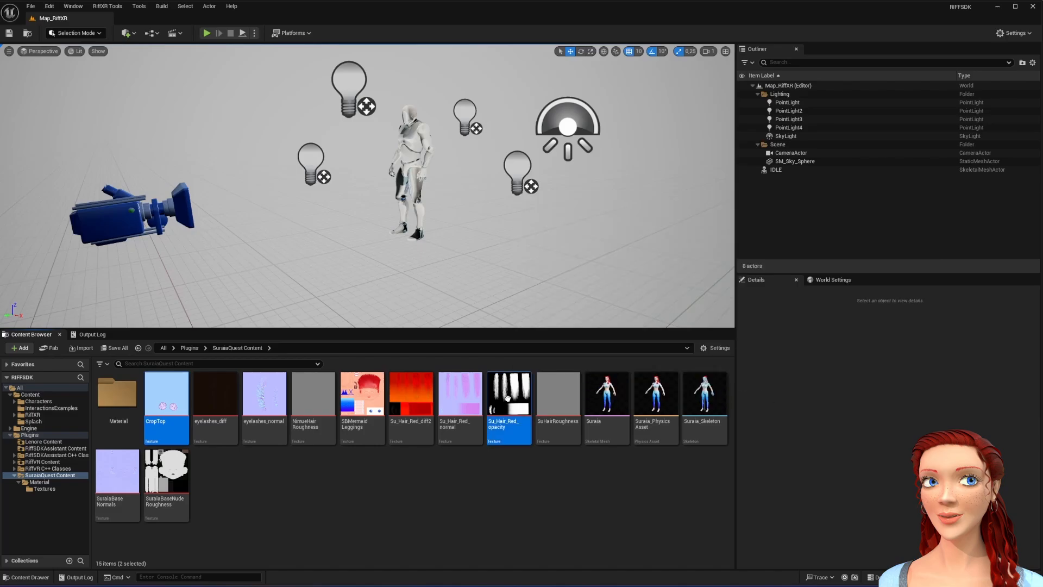
pyautogui.click(337, 473)
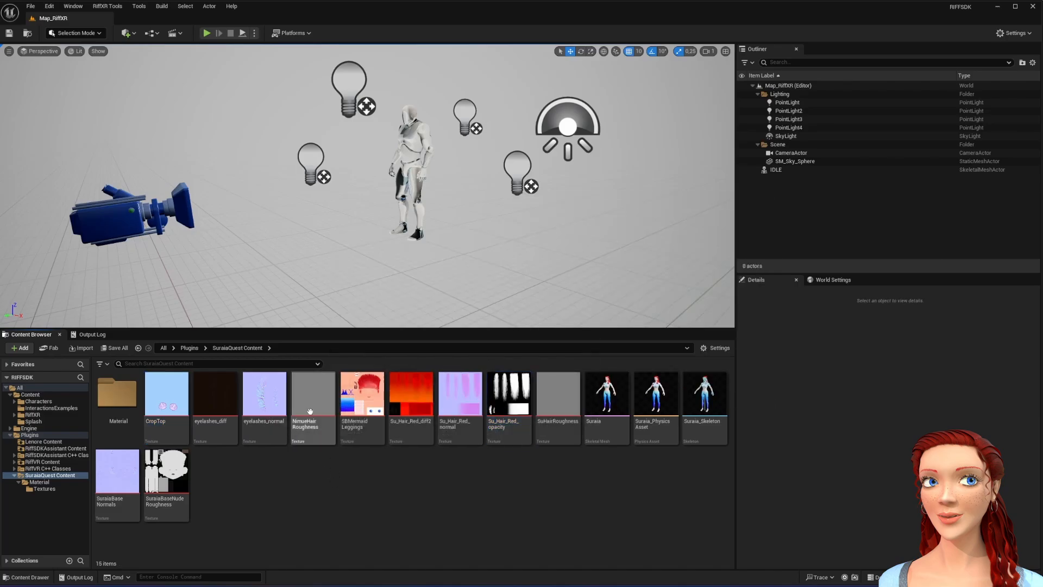
# Step: Delete the NimueHairRoughness and SuHairRoughness textures from the SuraiaQuest content folder
pyautogui.click(311, 411)
pyautogui.press('Delete')
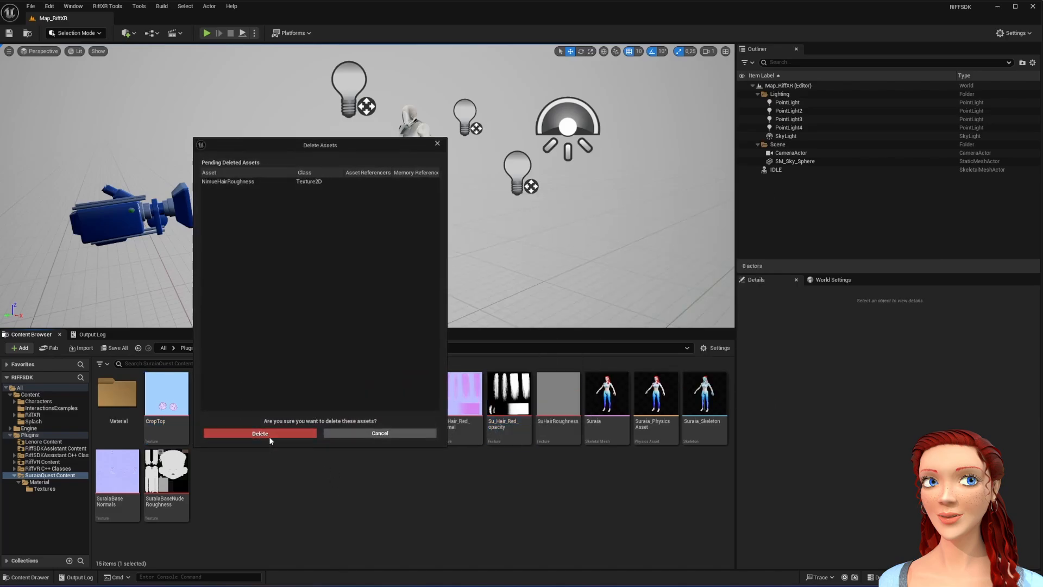
pyautogui.click(269, 434)
pyautogui.click(509, 397)
pyautogui.press('Delete')
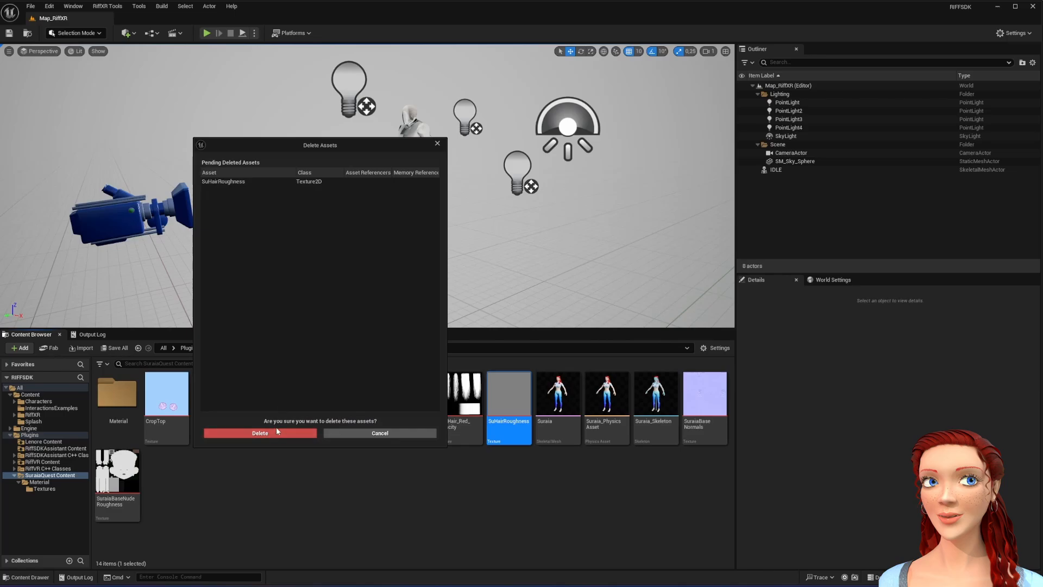
pyautogui.click(278, 432)
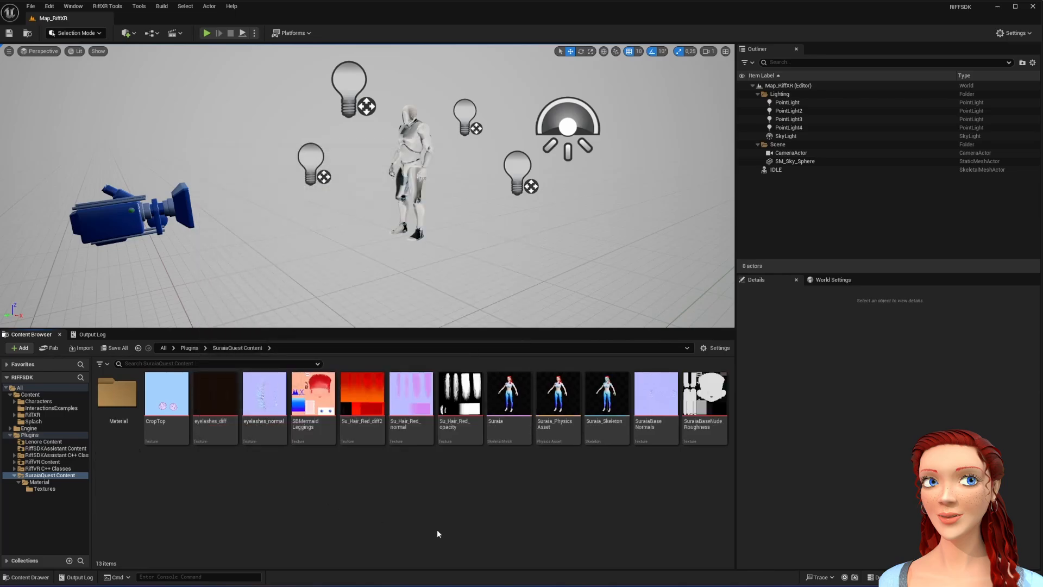
# Step: Move all remaining textures, from CropTop to Su_Hair_Red_opacity plus SuraiaBaseNormals and SuraiaBaseNudeRoughness, into the Textures folder
pyautogui.click(169, 399)
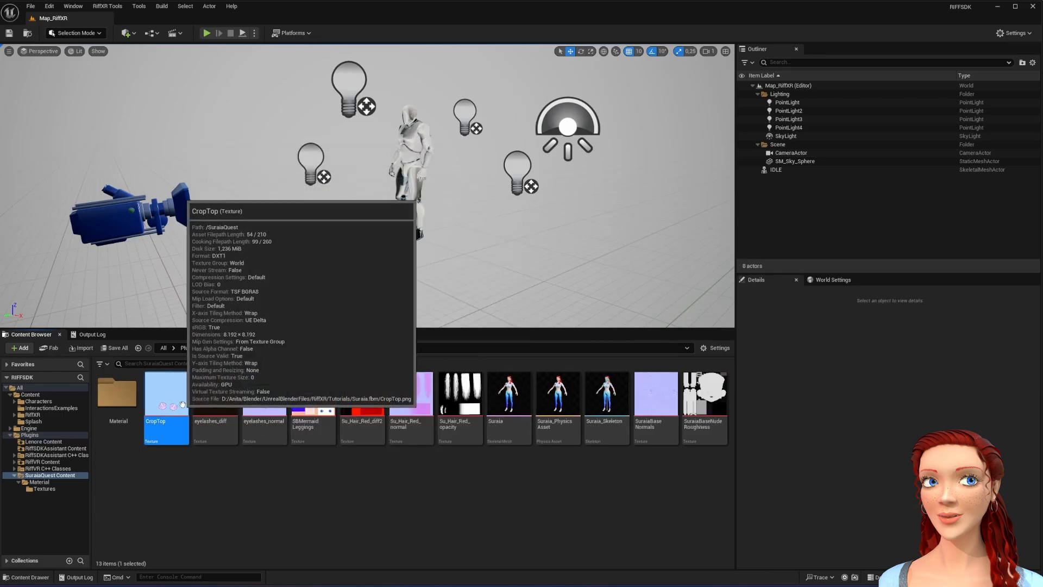
pyautogui.keyDown('shift'); pyautogui.click(451, 405); pyautogui.keyUp('shift')
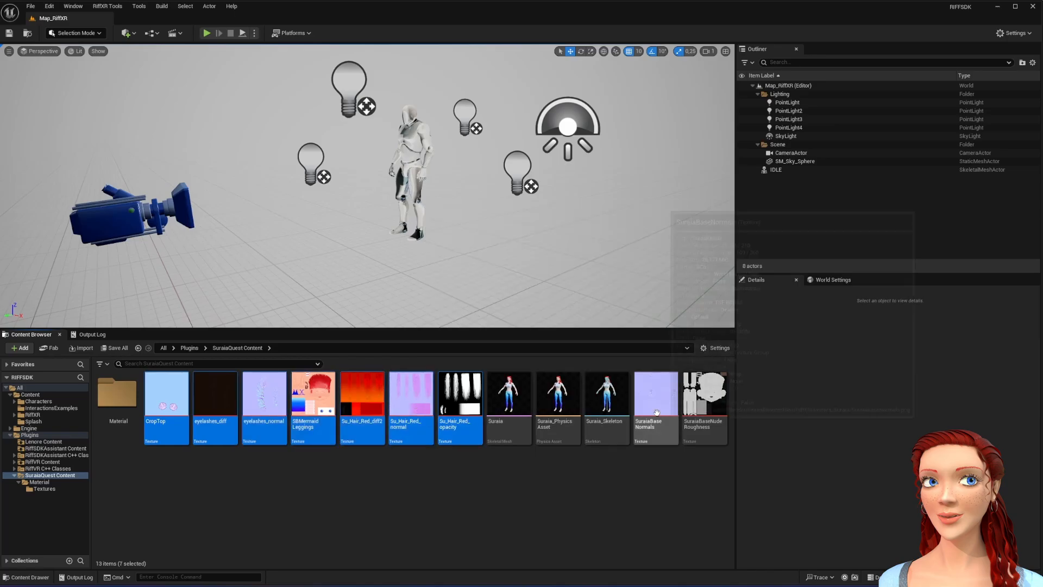
pyautogui.keyDown('ctrl'); pyautogui.click(657, 402); pyautogui.keyUp('ctrl')
pyautogui.keyDown('ctrl'); pyautogui.click(699, 411); pyautogui.keyUp('ctrl')
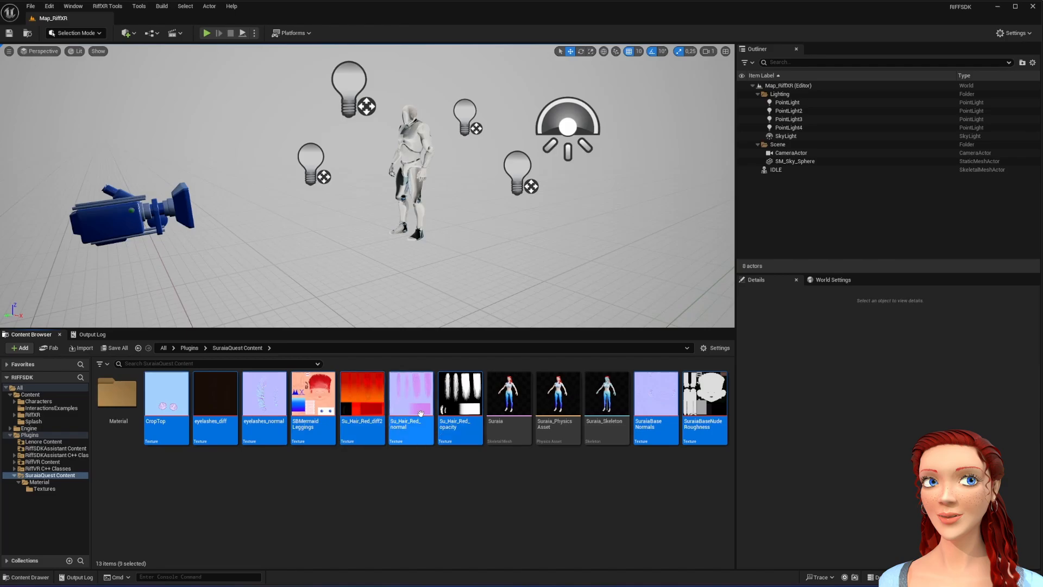
pyautogui.moveTo(421, 413); pyautogui.dragTo(54, 491)
pyautogui.click(81, 509)
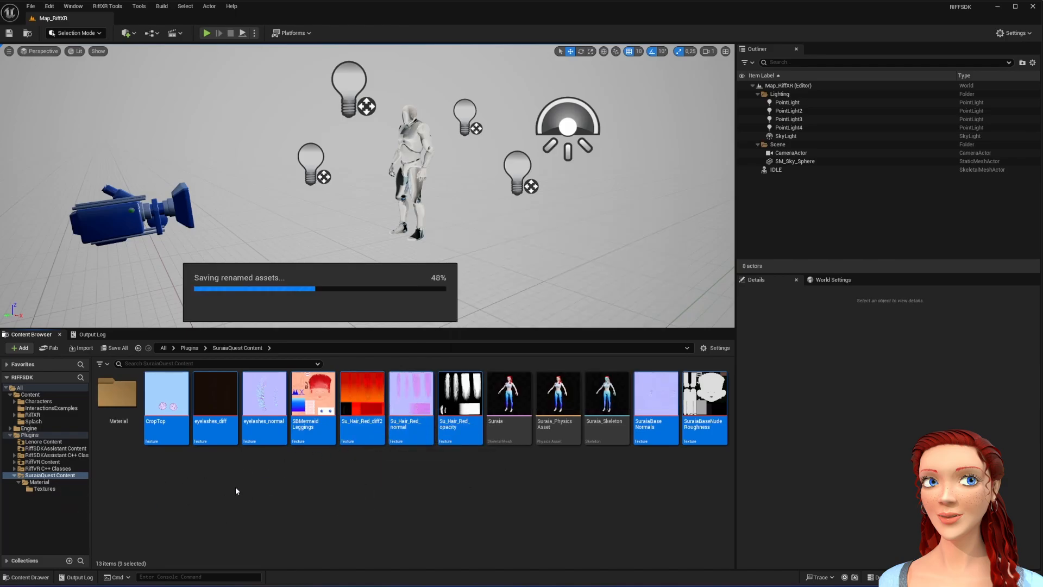